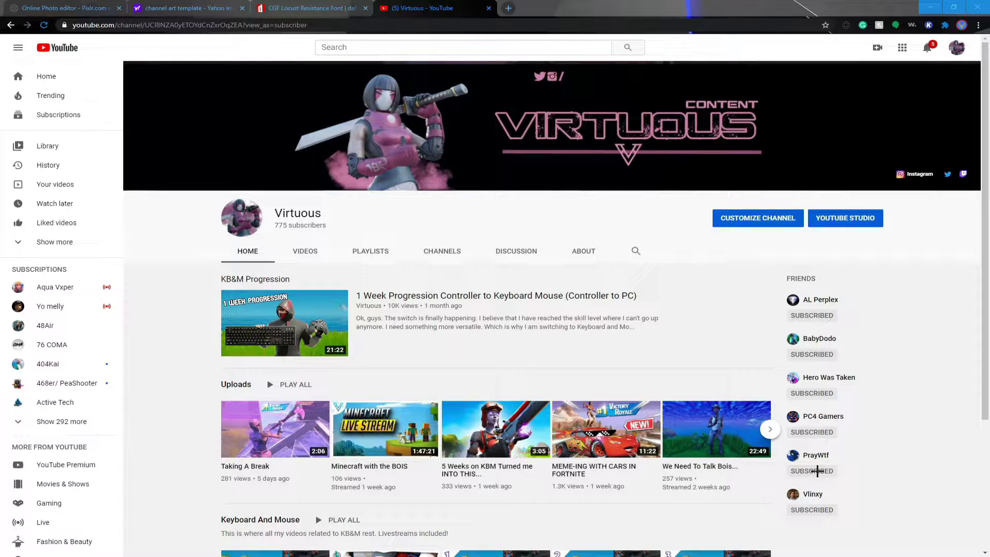
- Switch to the Pixlr photo editor site and launch the Pixlr X editor
key(ctrl+t)
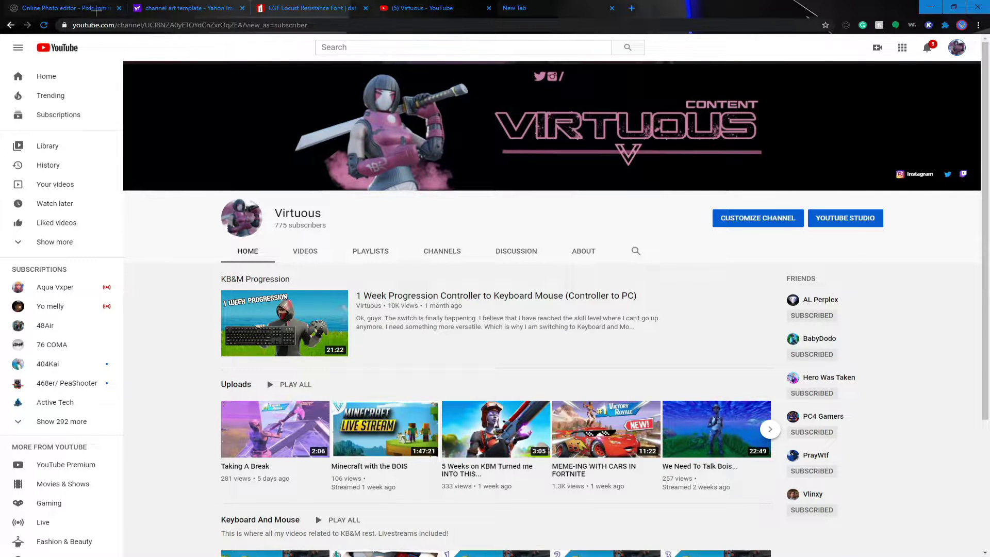
click(83, 8)
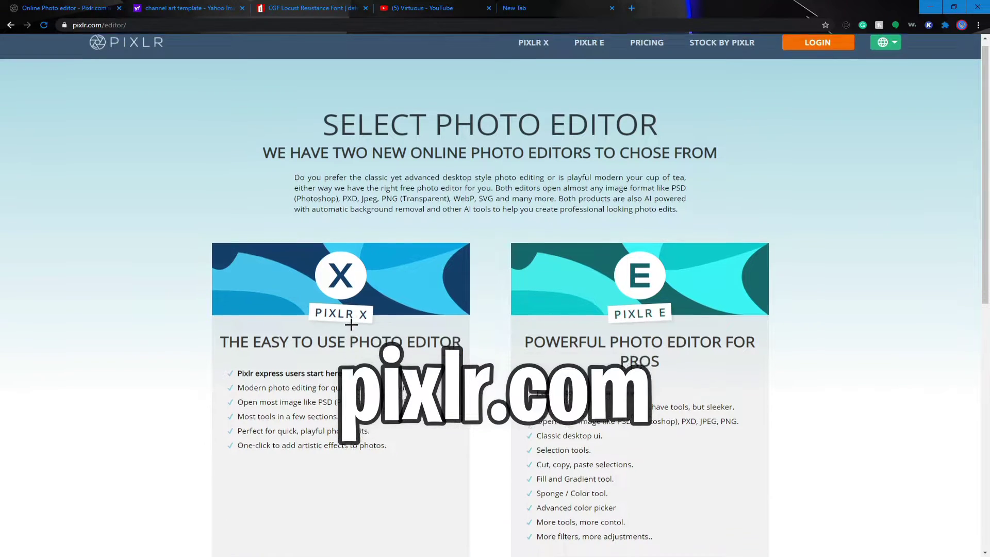
scroll(352, 320, down, 3)
scroll(351, 320, down, 1)
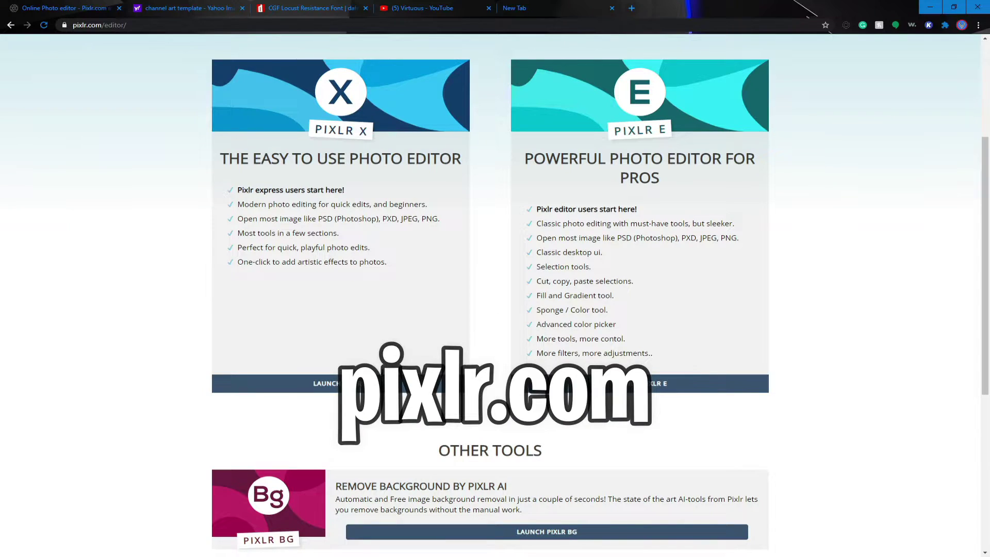
click(380, 382)
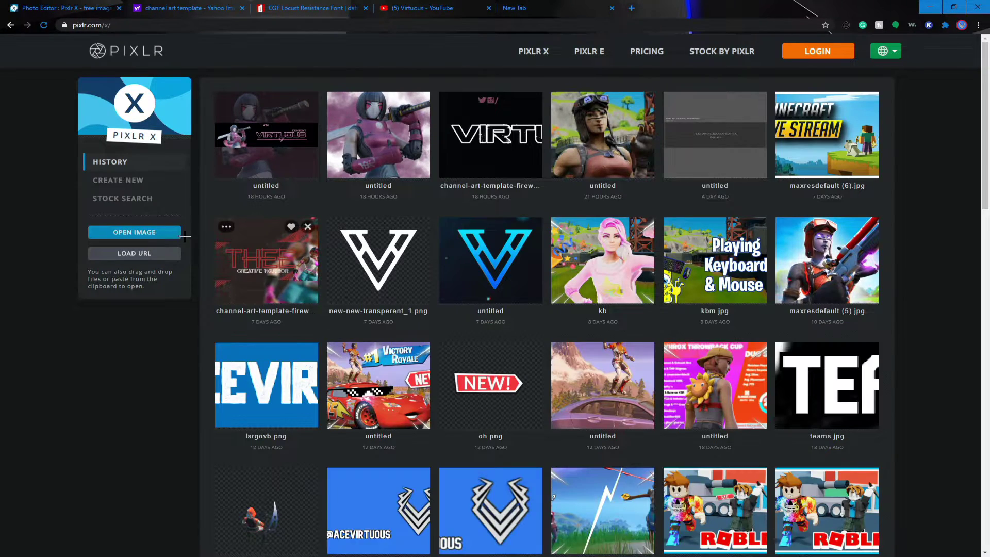
- Create a new image named "Test Channel Art" from the Web 1440p preset, 2560 x 1440, without a background
click(121, 183)
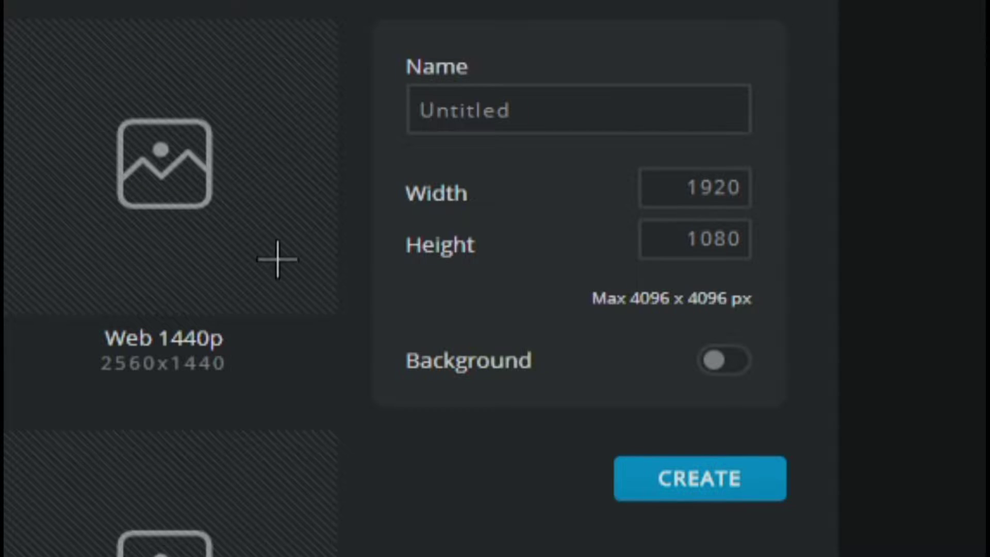
click(141, 222)
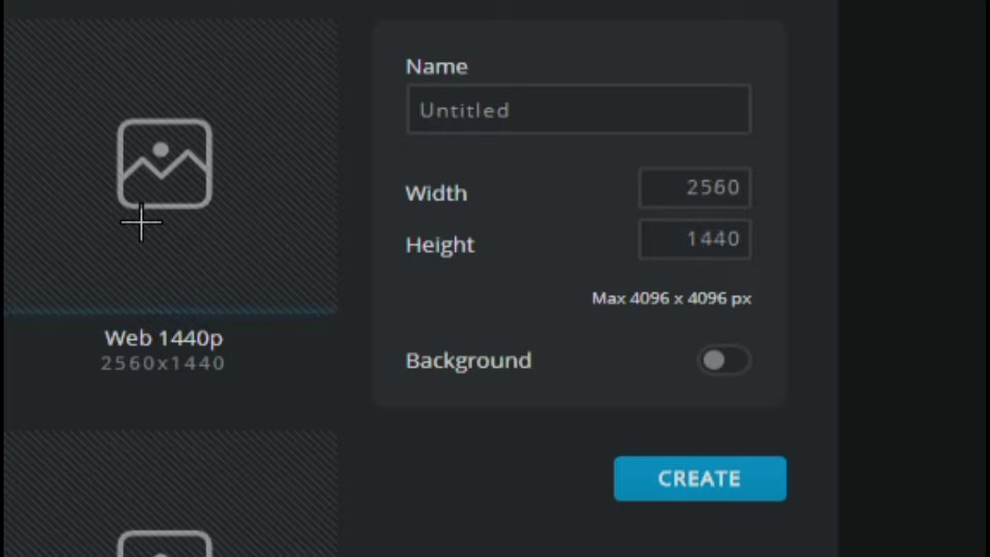
click(559, 88)
key(ctrl+a)
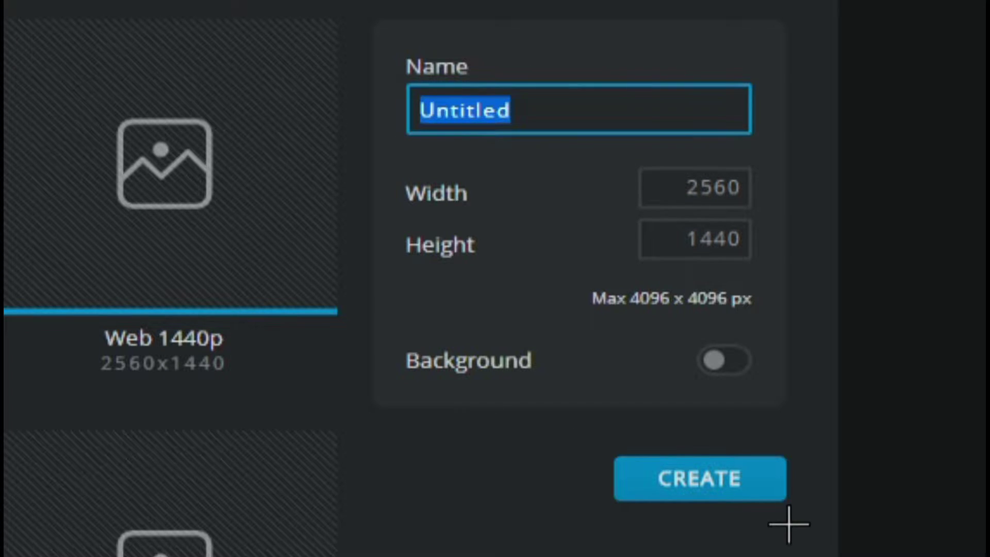
text(Test CH)
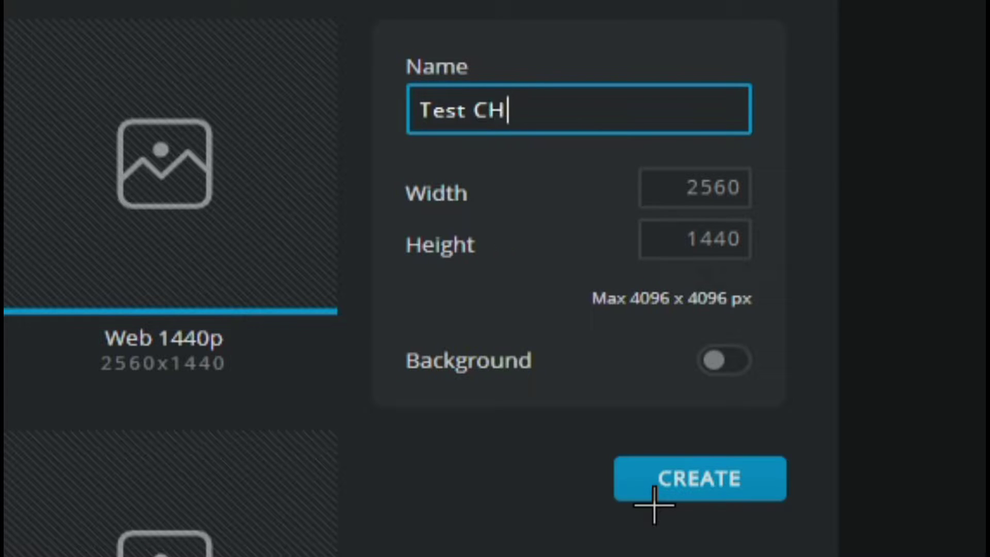
key(BackSpace)
text(hannel Art)
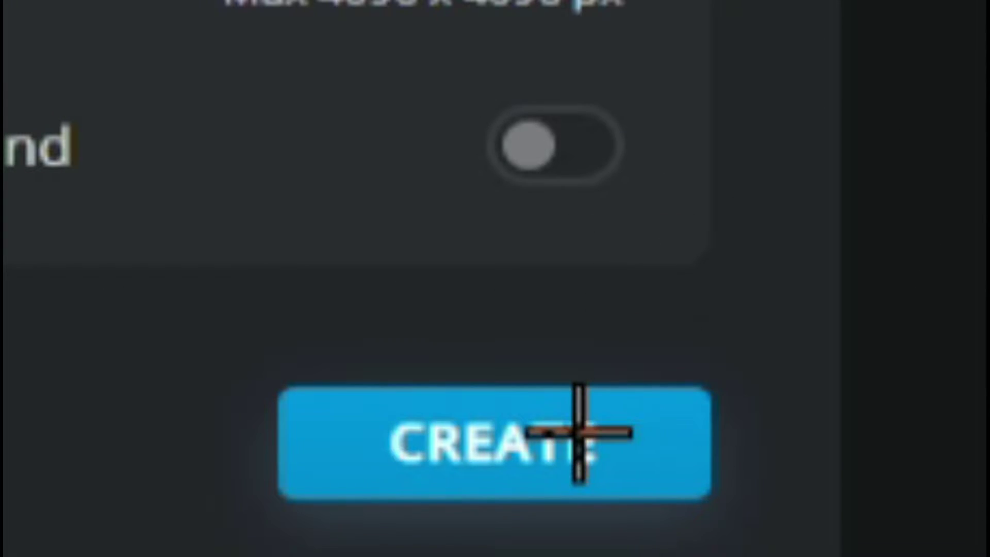
click(484, 456)
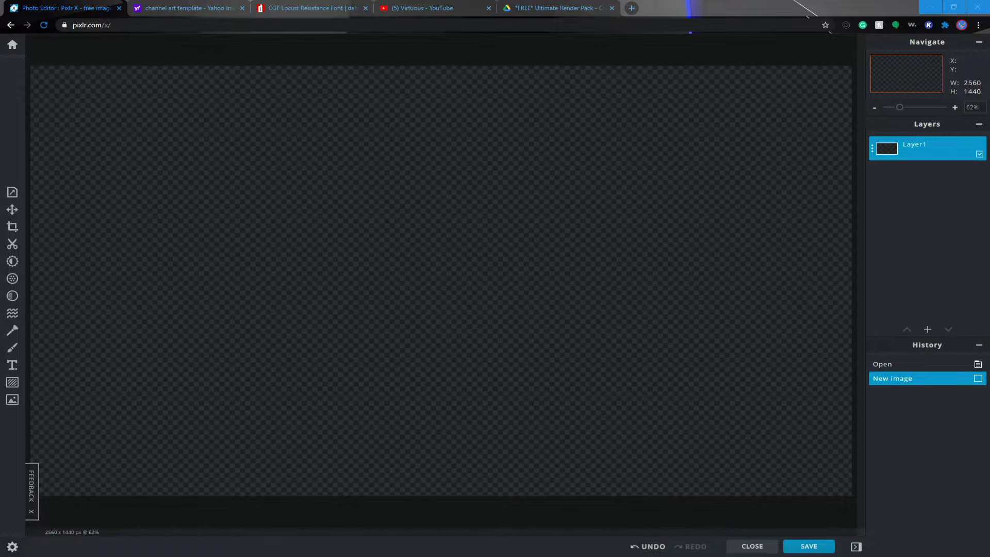
- Get the 2560 x 1440 channel art template from the Yahoo image results and add it to the current Pixlr document as a layer
click(192, 8)
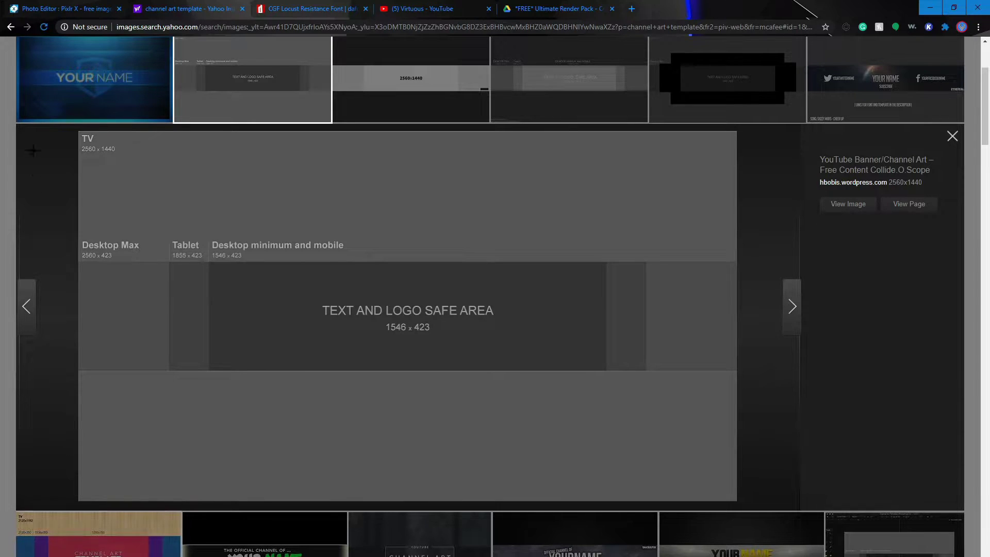
click(109, 6)
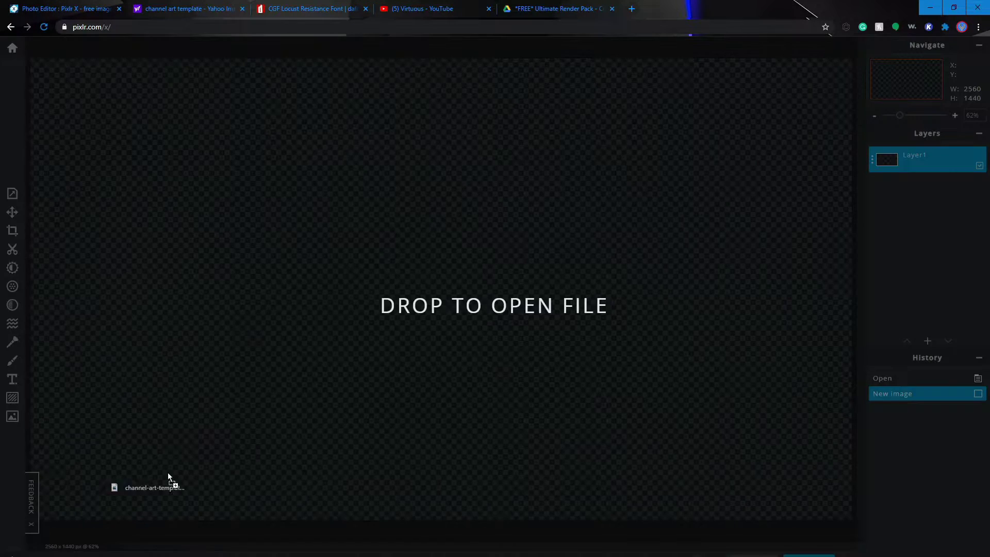
drag(168, 473, 515, 325)
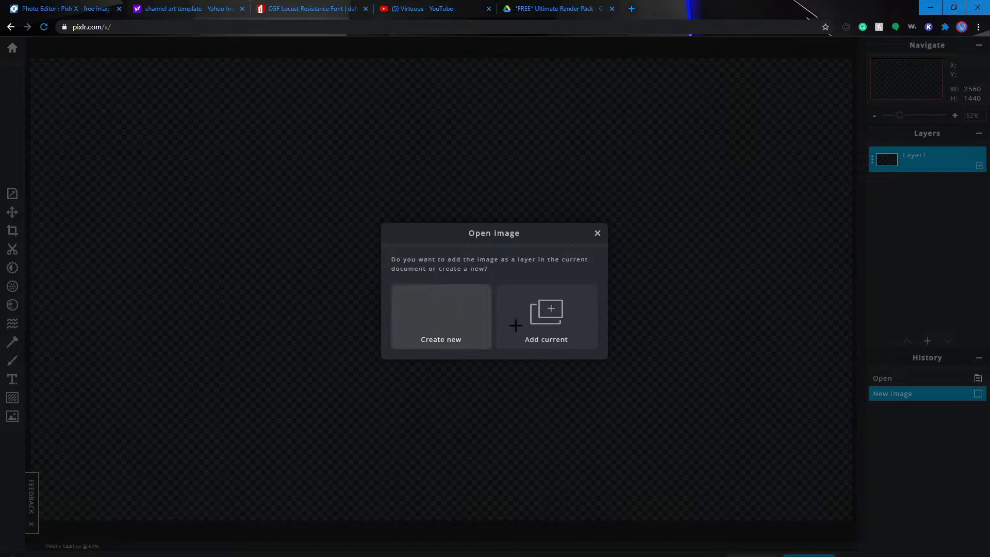
click(558, 333)
scroll(564, 350, down, 3)
scroll(564, 359, up, 4)
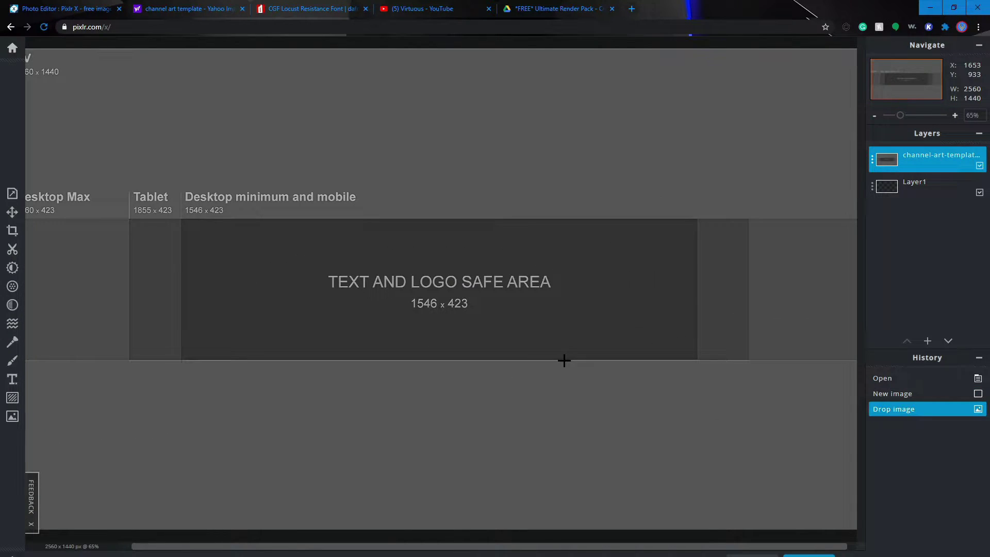
scroll(564, 360, down, 1)
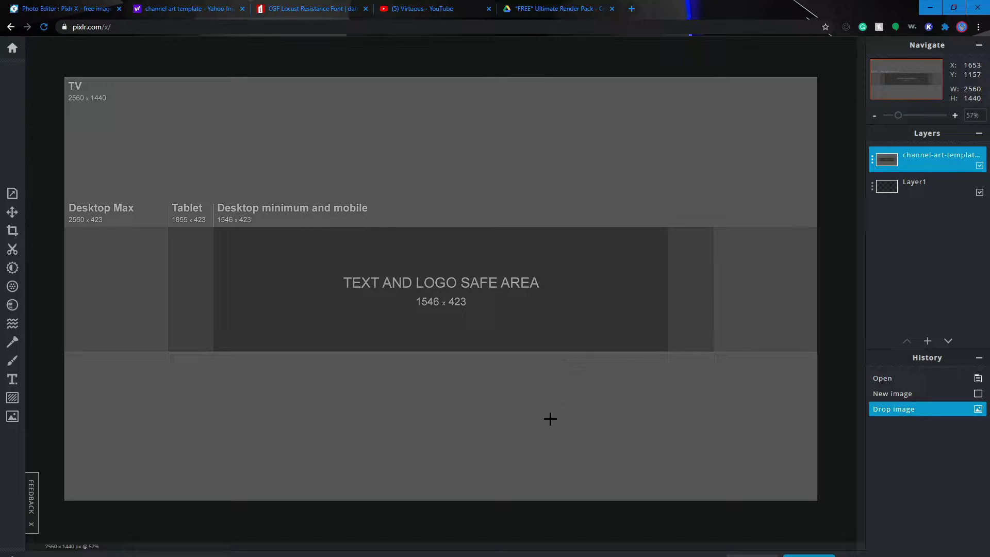
- Switch to the Ultimate Render Pack on Google Drive and download image1-7-1.png from the Envoy folder
click(556, 9)
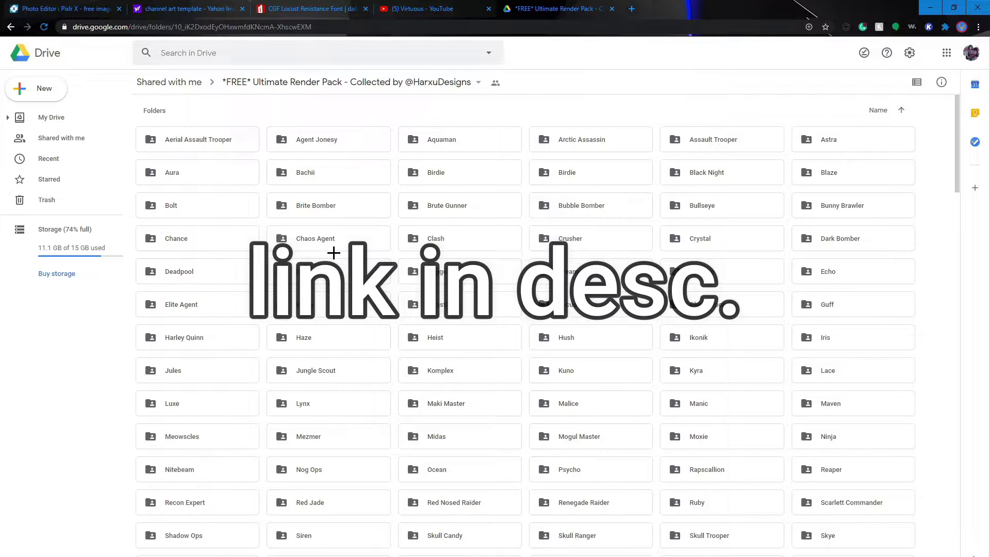
scroll(338, 230, down, 3)
scroll(340, 214, up, 3)
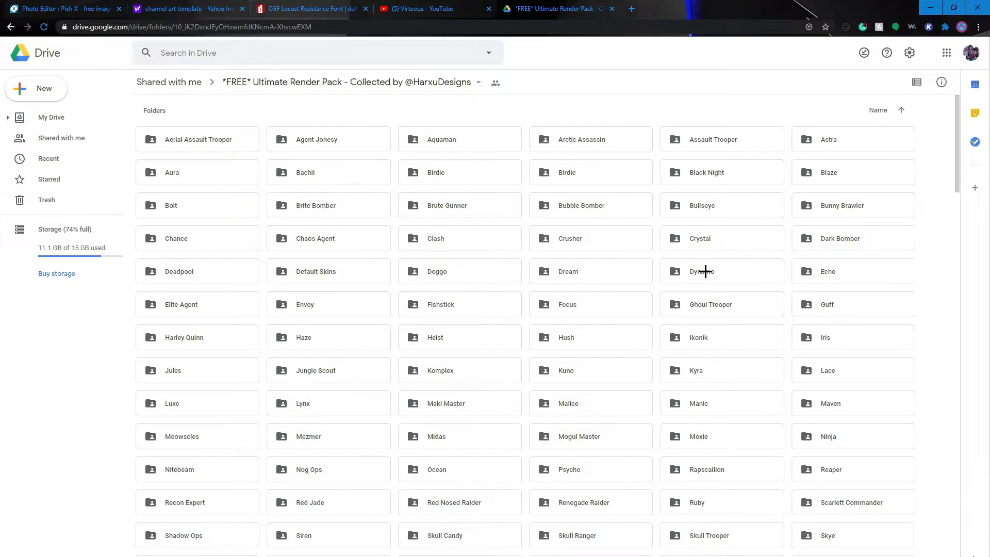
scroll(254, 342, down, 15)
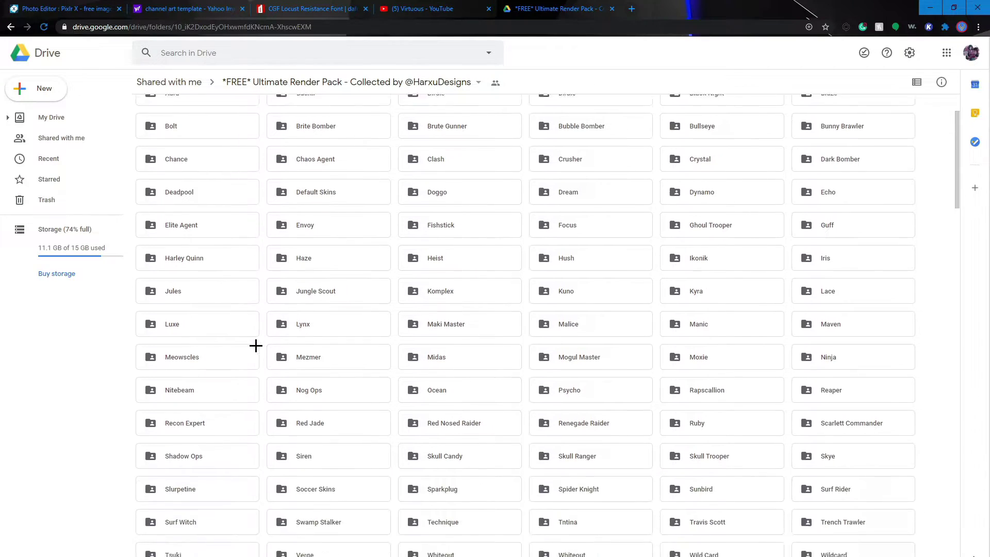
scroll(428, 334, down, 5)
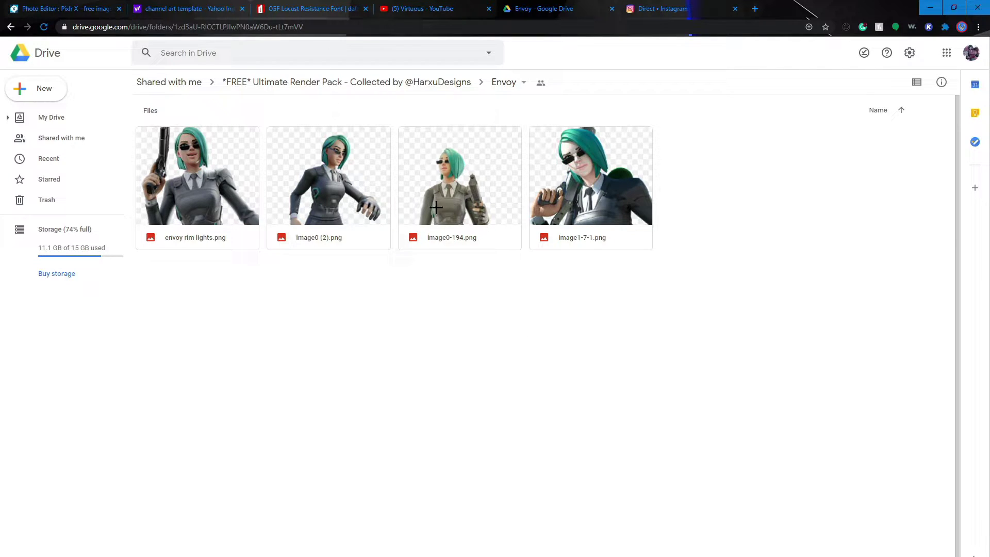
double_click(604, 175)
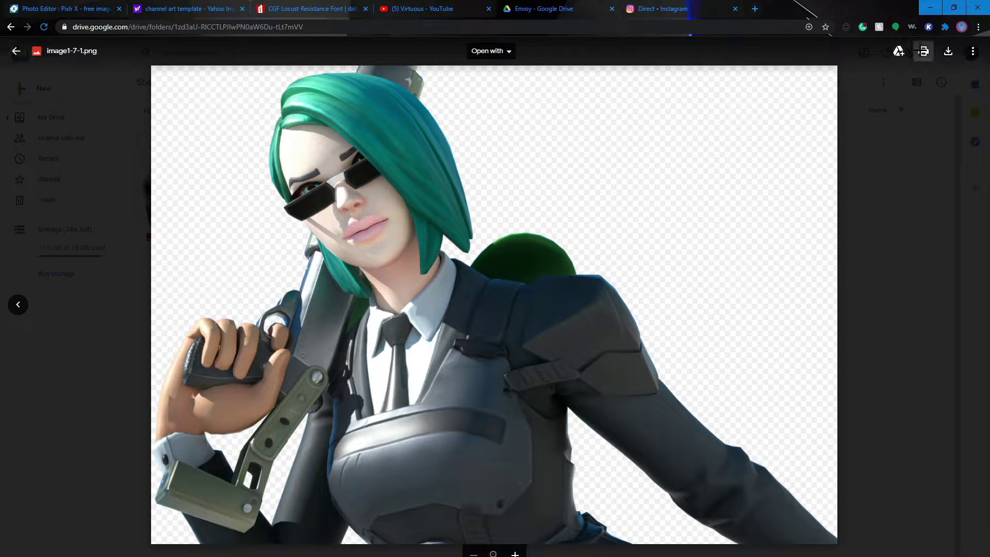
click(948, 51)
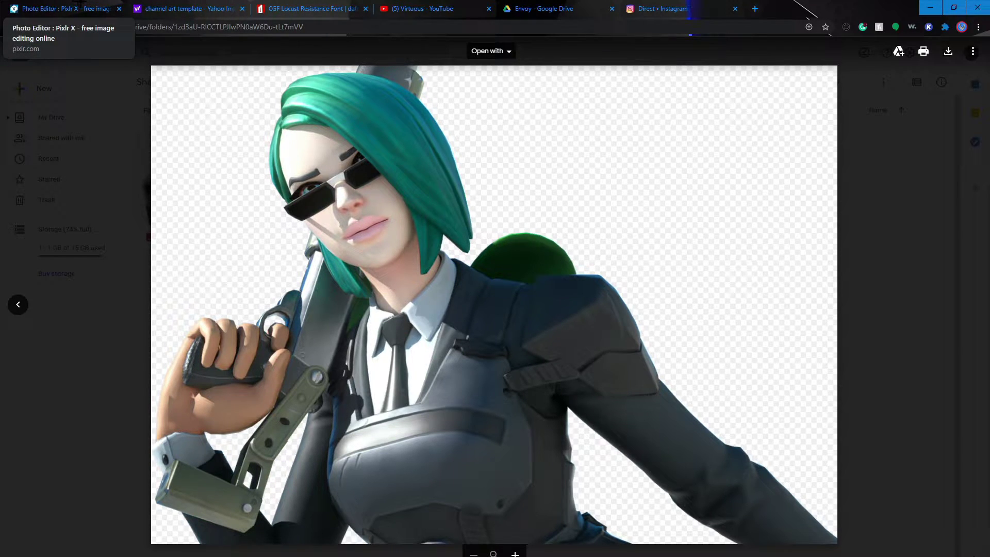
- Return to Pixlr X and add the downloaded image1-7-1.png to the current document as a new layer
click(61, 8)
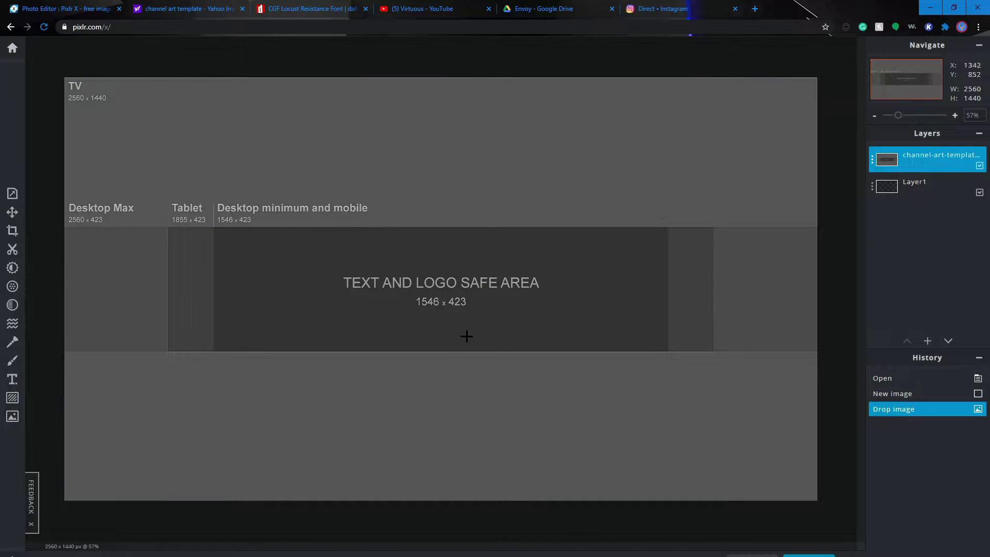
drag(62, 8, 199, 417)
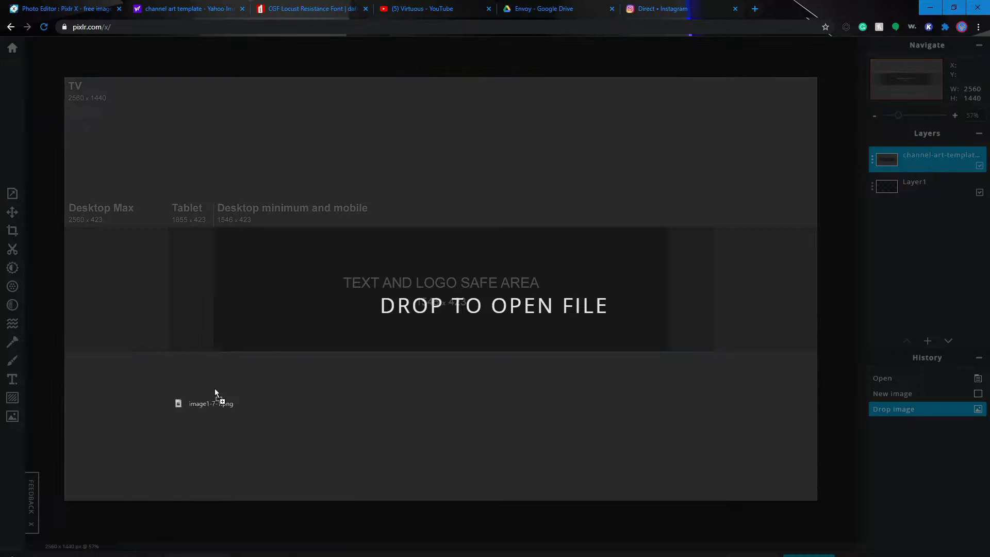
drag(634, 313, 400, 354)
click(566, 339)
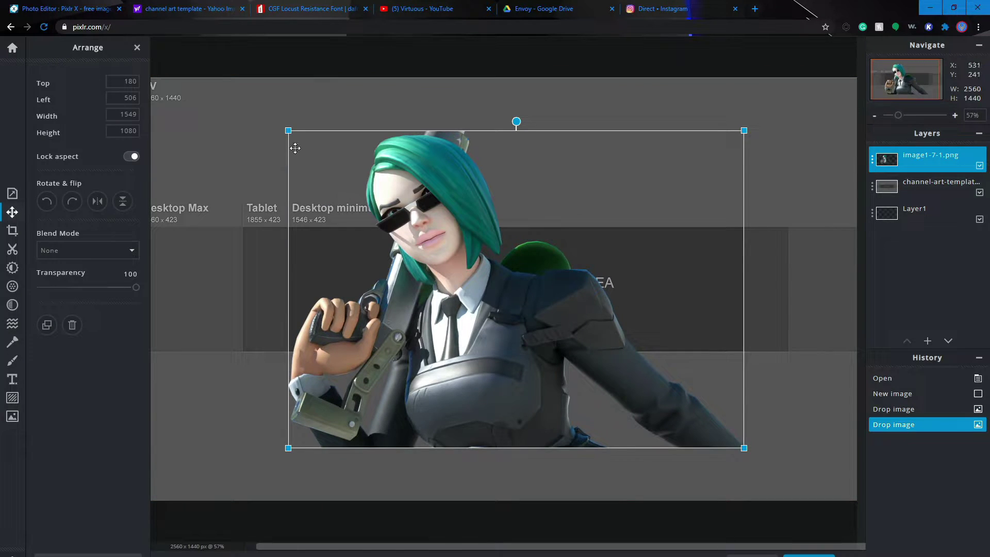
- Scale the character render to about 611 x 426 px and place it in the left part of the text and logo safe area
drag(290, 129, 377, 280)
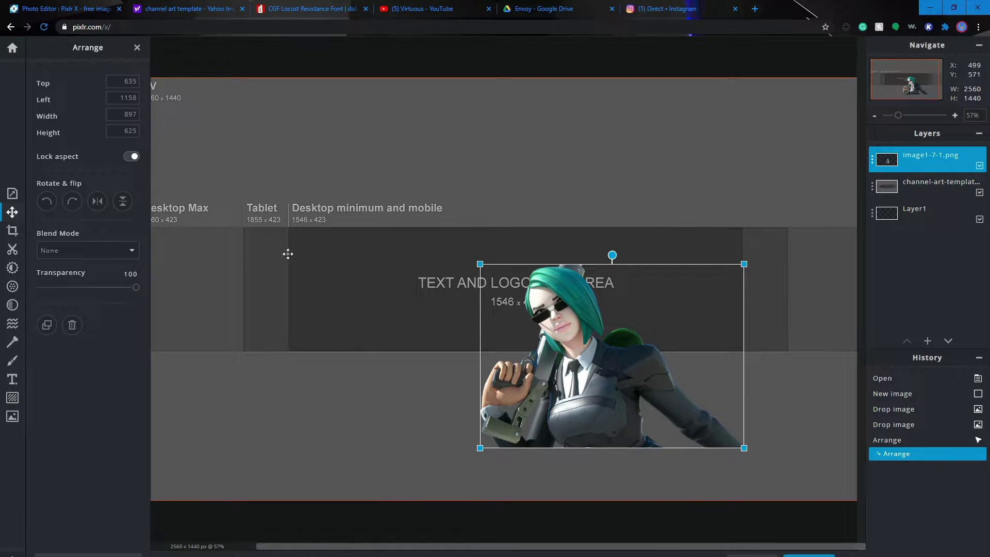
drag(413, 335, 340, 292)
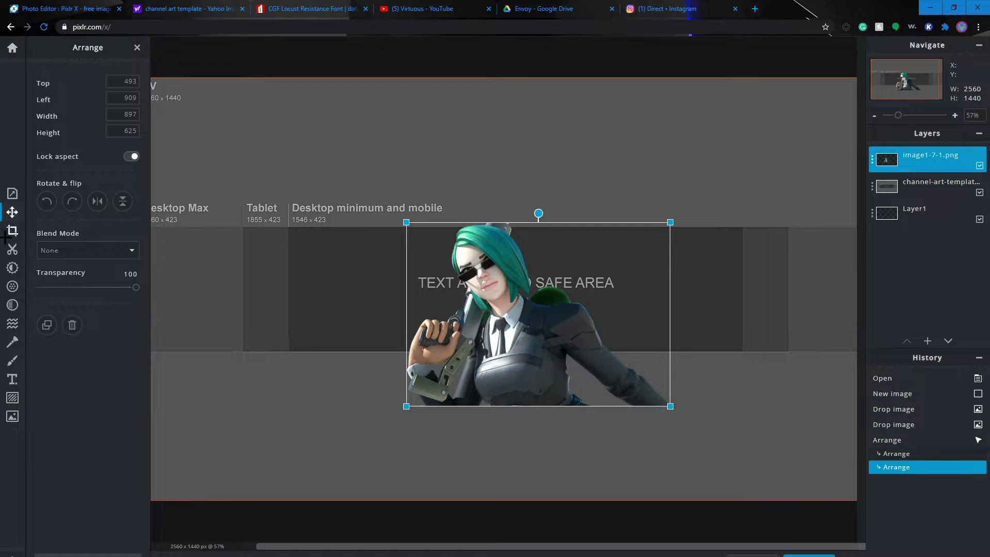
drag(405, 222, 346, 244)
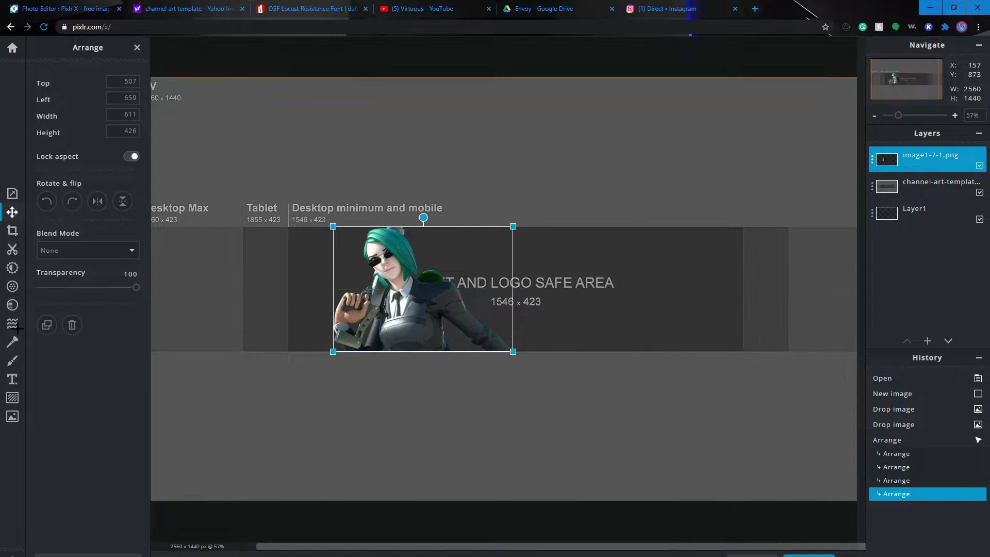
- Switch to the Draw tool and add one empty layer above the character render
click(12, 360)
click(927, 340)
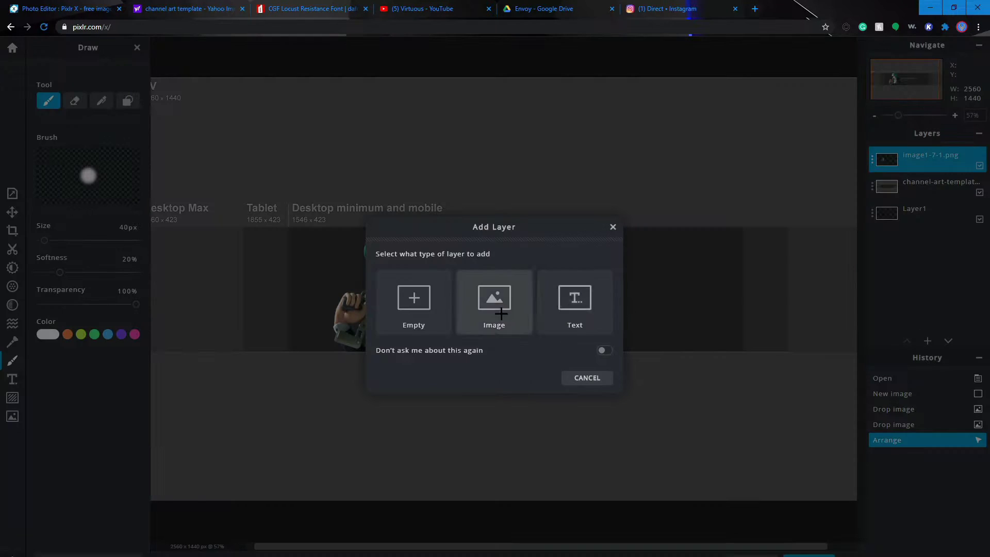
click(413, 310)
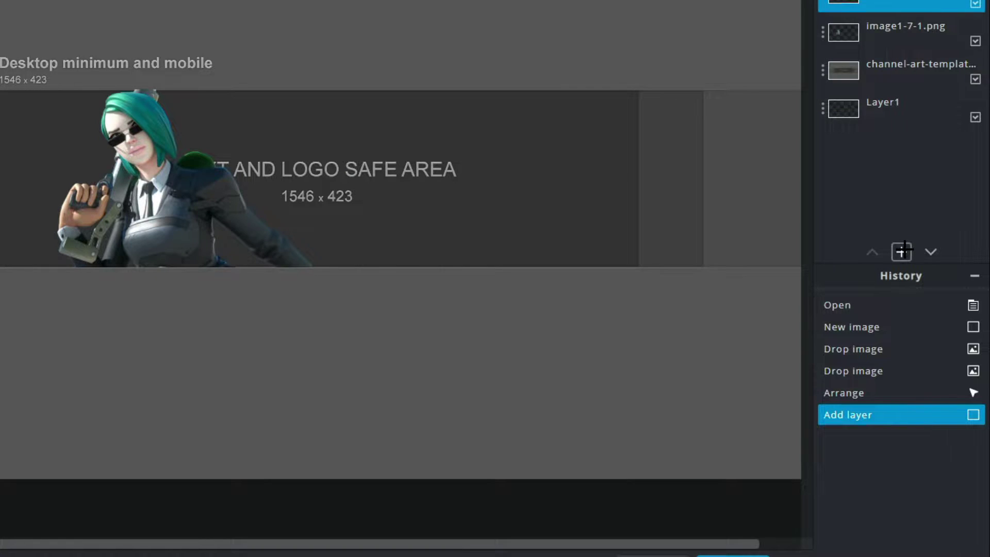
click(904, 251)
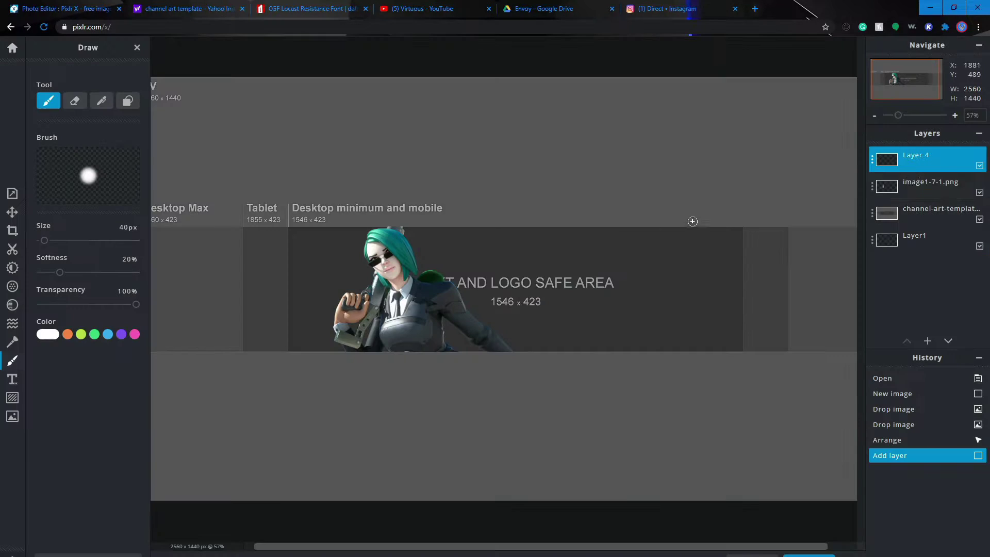
click(613, 227)
- Cover the template areas above and below the desktop banner strip with filled black (#000000) rectangles on the new layer
click(130, 100)
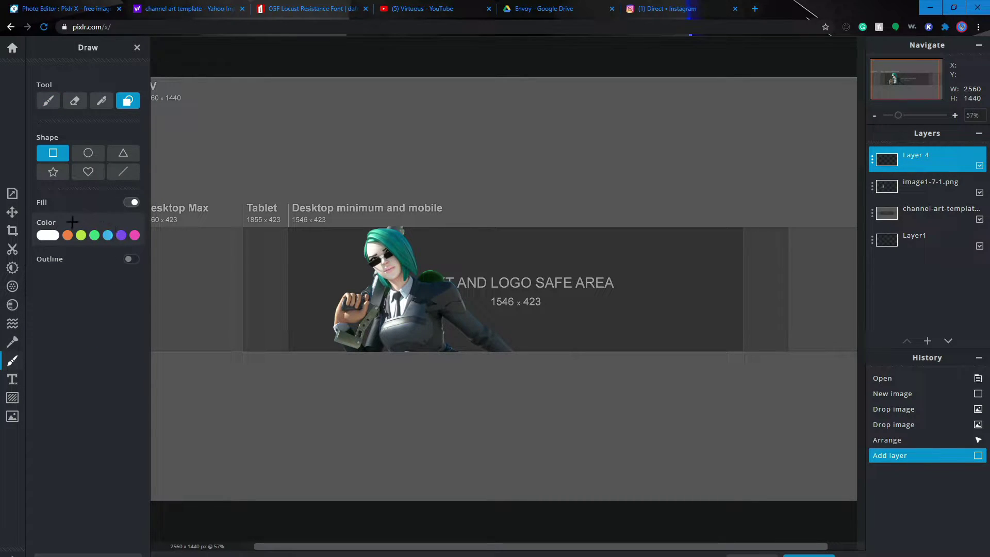
click(54, 236)
click(36, 302)
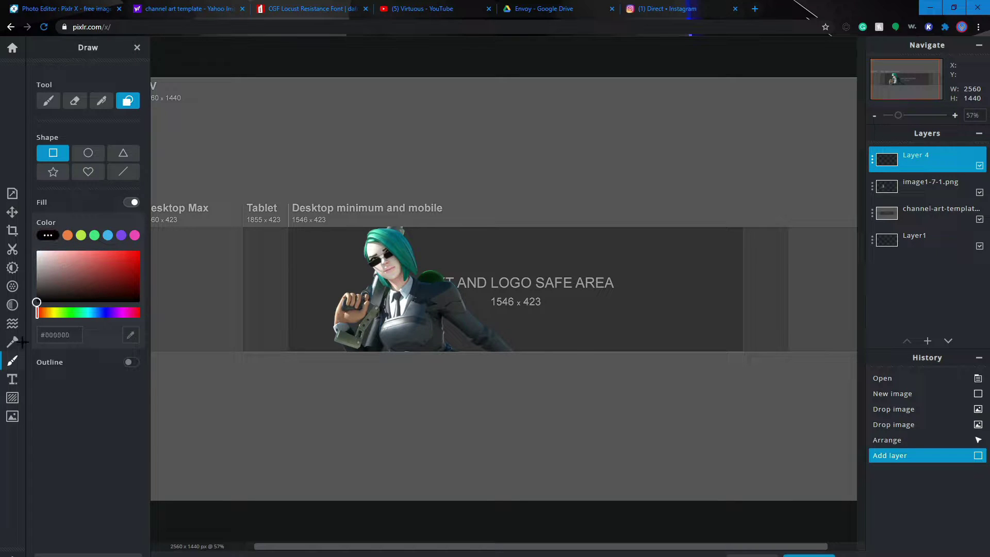
scroll(272, 261, down, 3)
drag(277, 161, 773, 253)
scroll(519, 307, down, 2)
scroll(515, 307, up, 5)
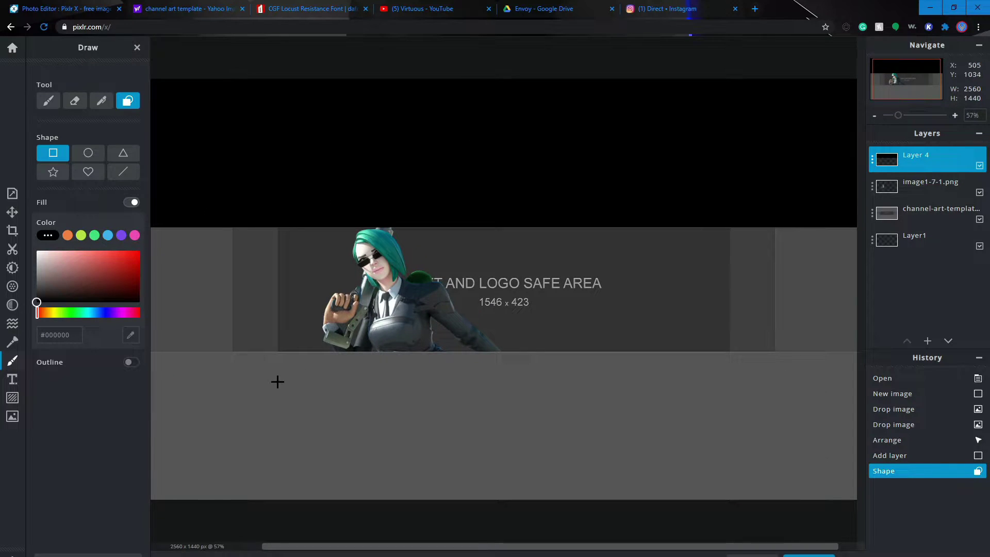
scroll(276, 380, down, 1)
drag(211, 335, 809, 469)
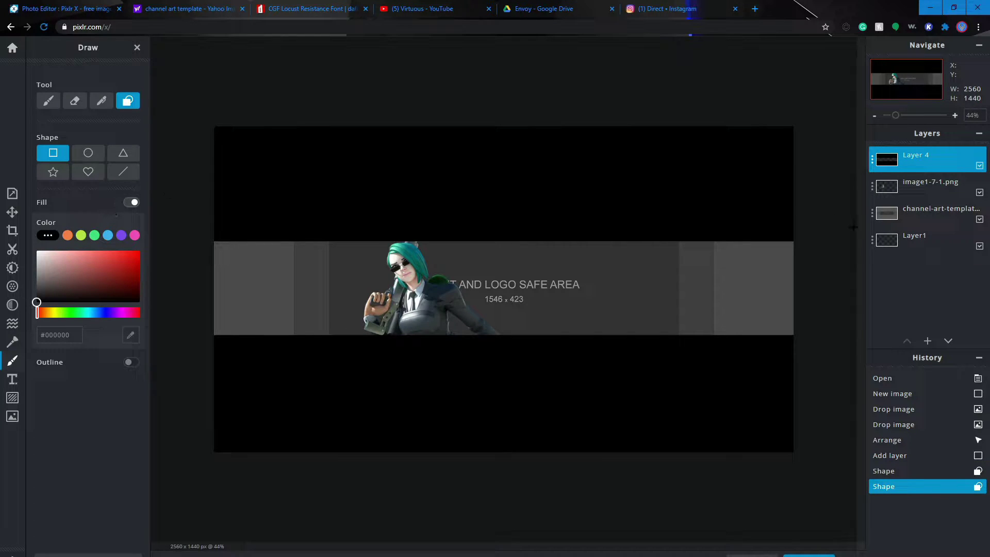
- Add an empty layer and outline the full-width desktop banner strip on it with an unfilled #DDFF00 rectangle, outline size 5
click(928, 341)
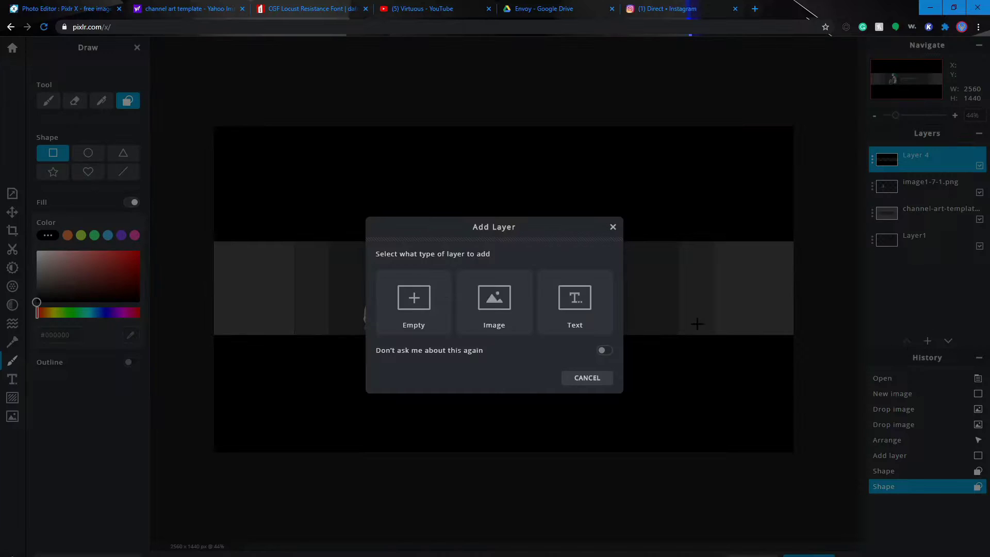
click(413, 299)
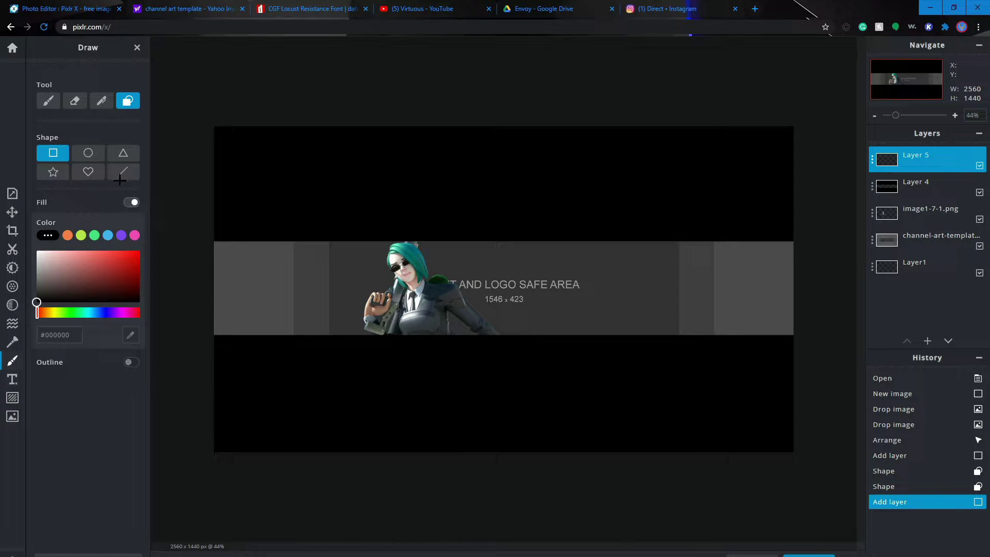
click(132, 201)
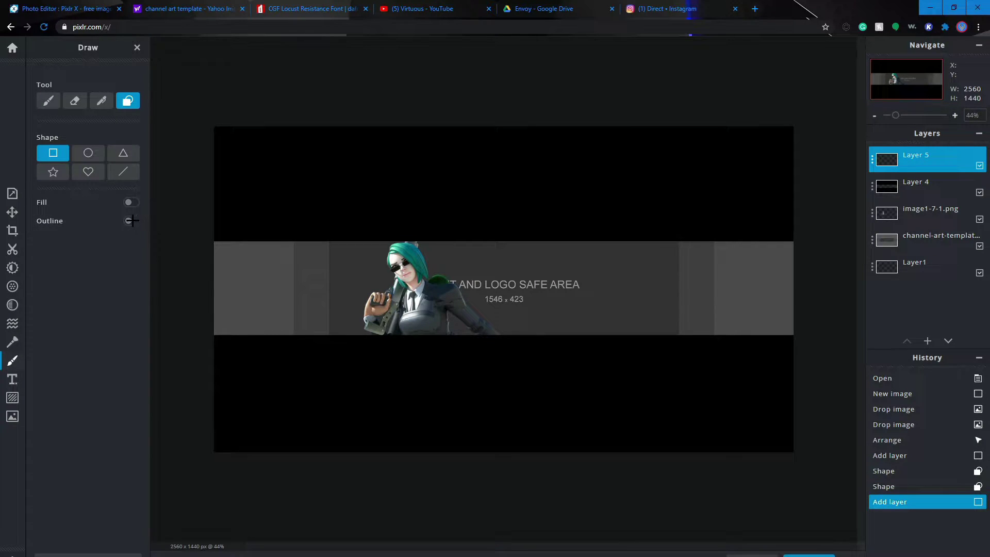
click(132, 221)
click(49, 284)
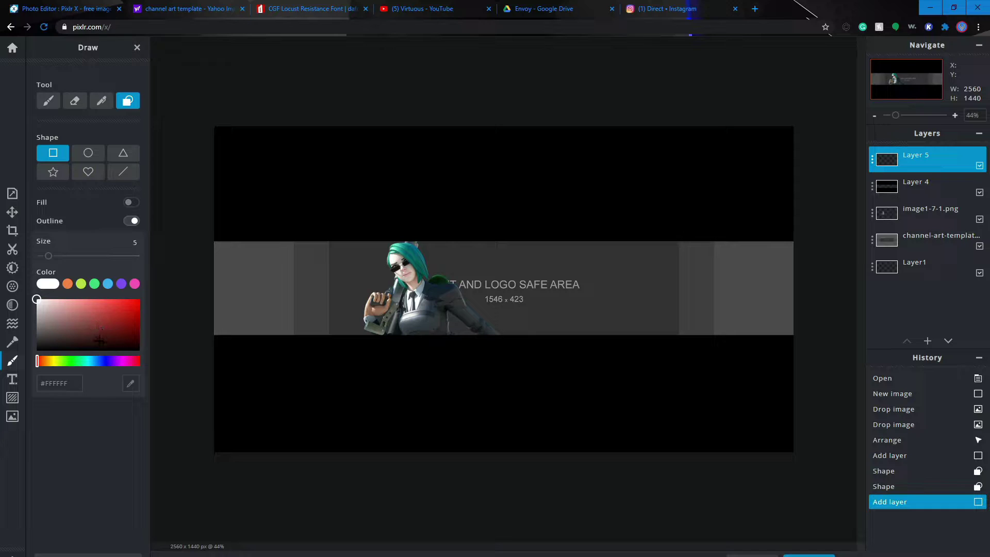
click(54, 360)
click(139, 299)
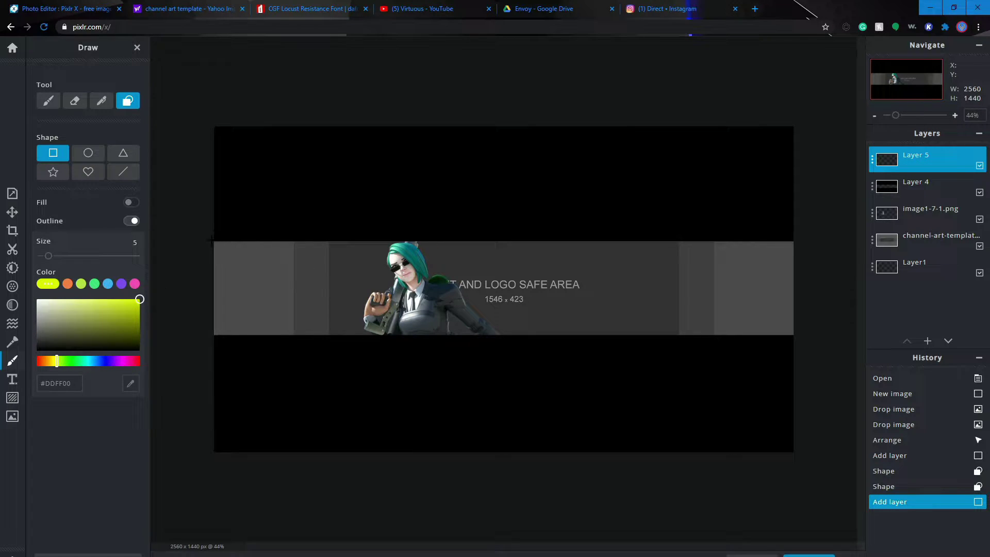
drag(214, 242, 795, 335)
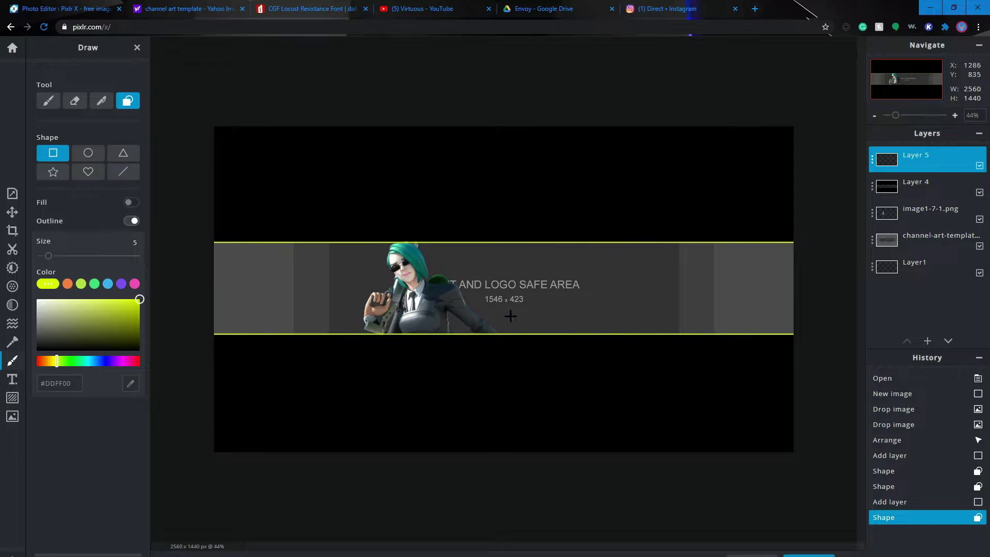
scroll(484, 306, up, 3)
scroll(468, 379, down, 3)
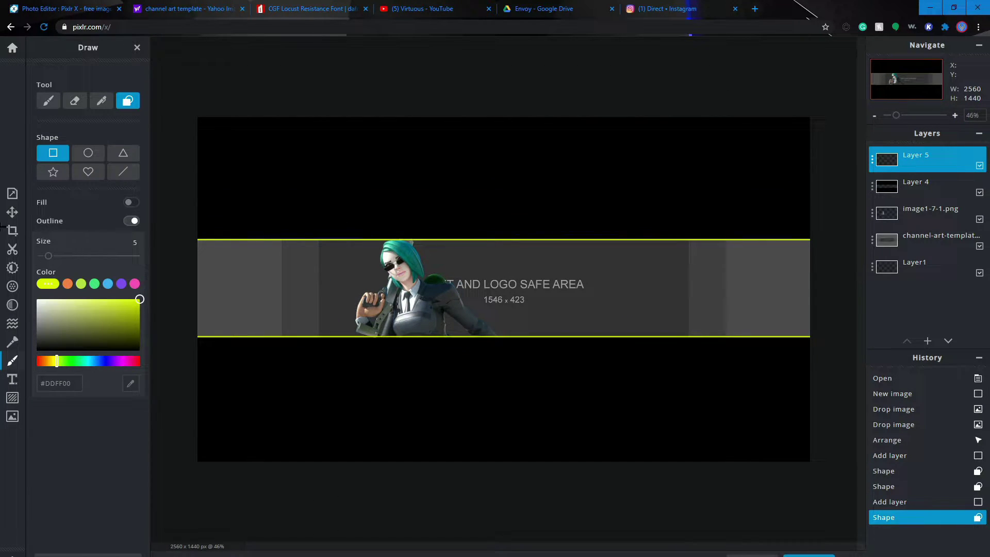
- Open the stock image library for adding an image and search it for "black"
click(12, 194)
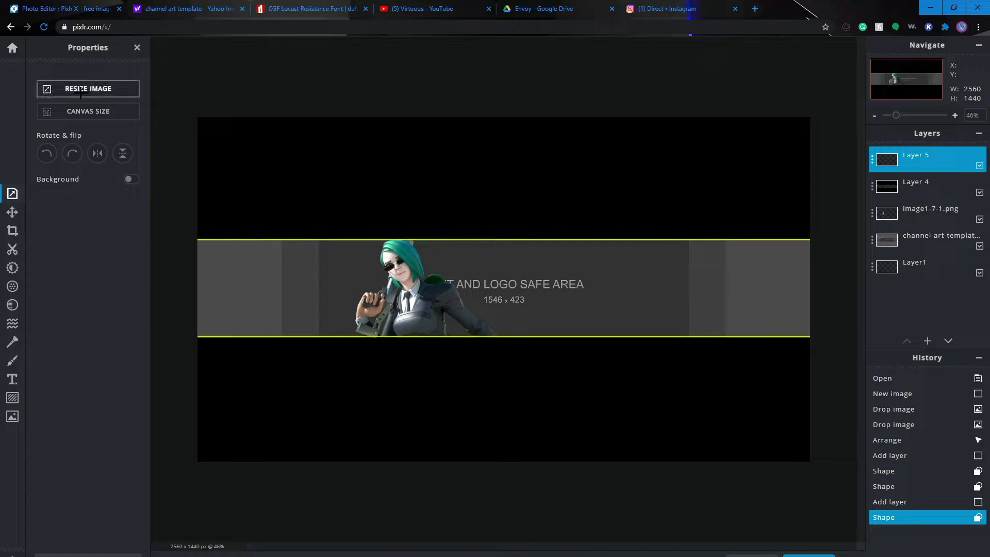
click(11, 416)
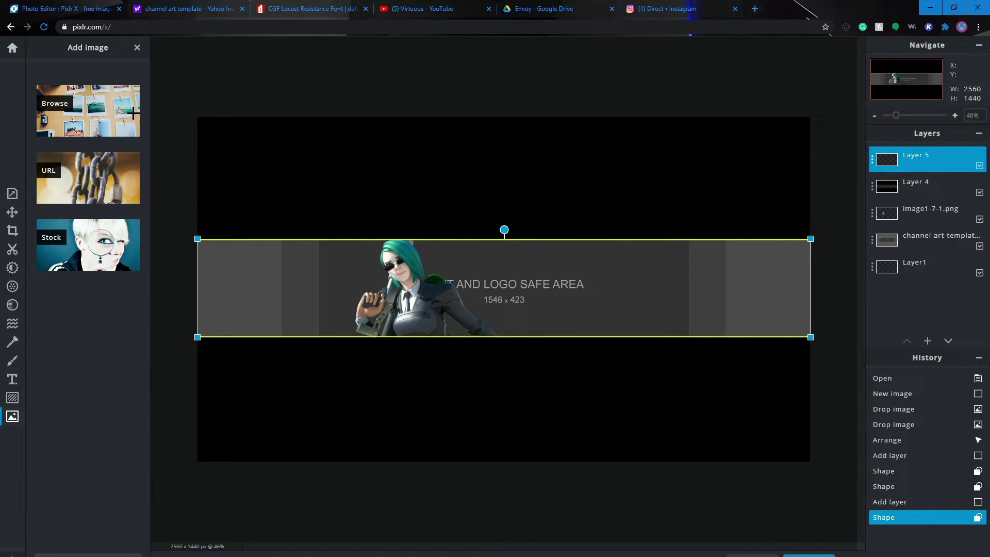
click(72, 251)
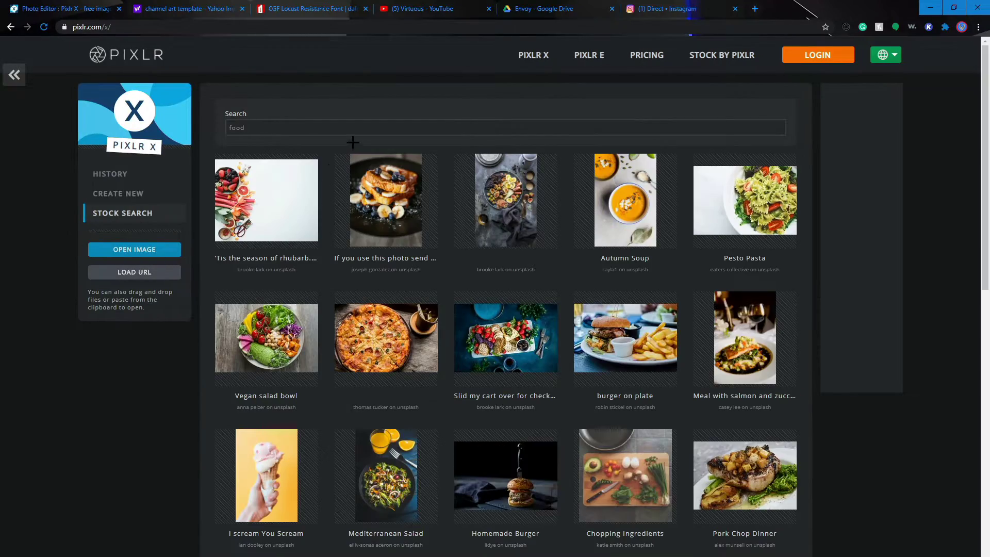
scroll(606, 223, down, 9)
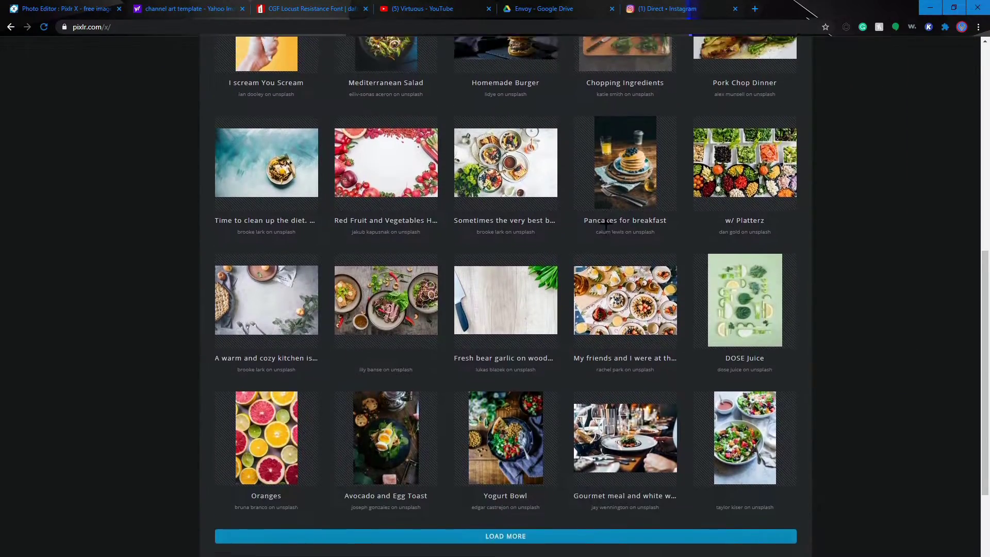
scroll(606, 223, up, 9)
double_click(386, 128)
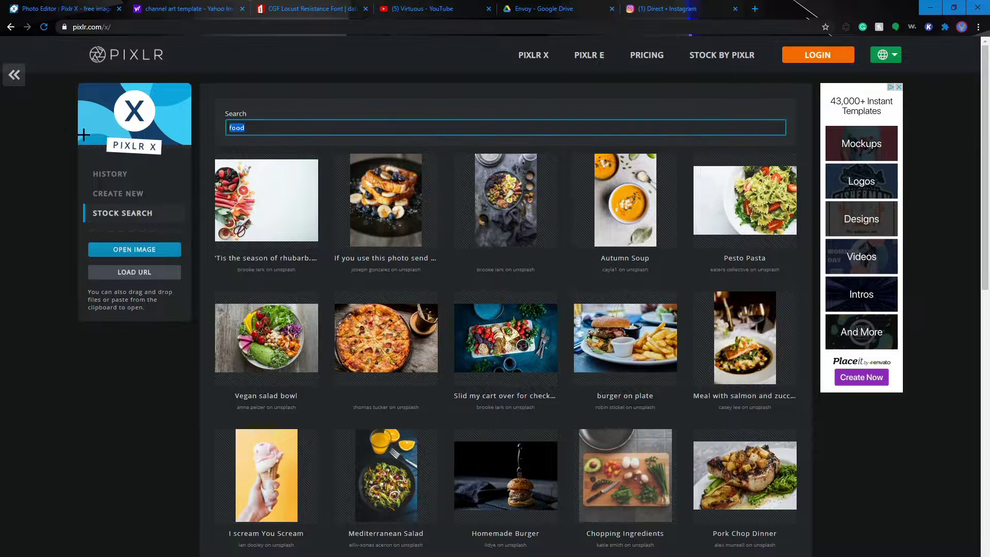
key(BackSpace)
text(black)
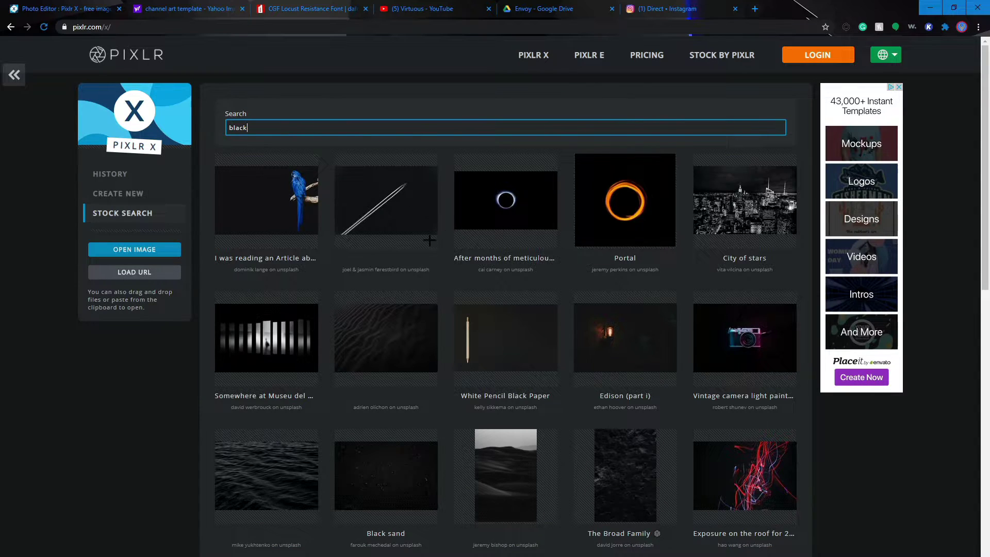
- Choose the Moab Spring Night Sky photo from the stock results and add it to the current document as a layer
scroll(534, 263, down, 6)
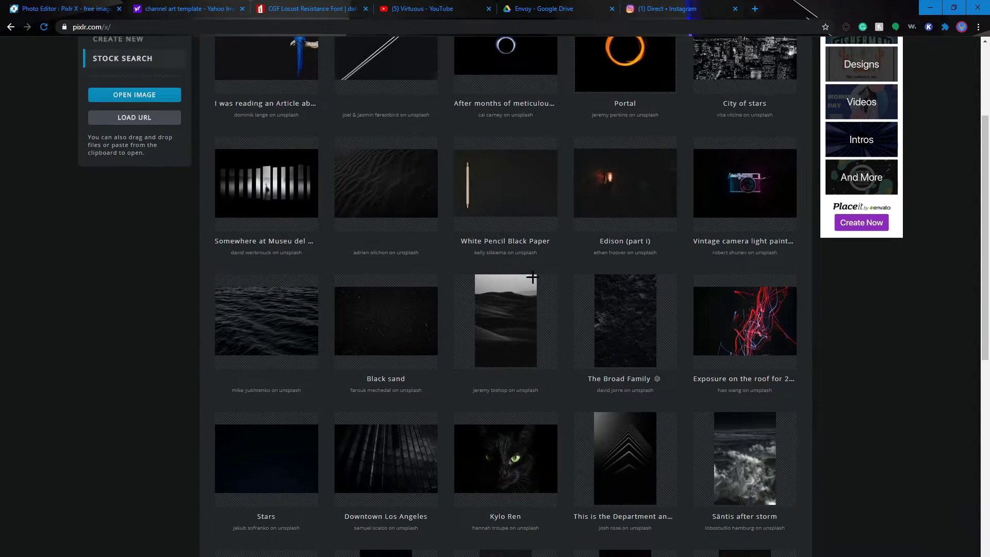
scroll(431, 246, up, 2)
scroll(432, 246, down, 3)
scroll(634, 351, down, 2)
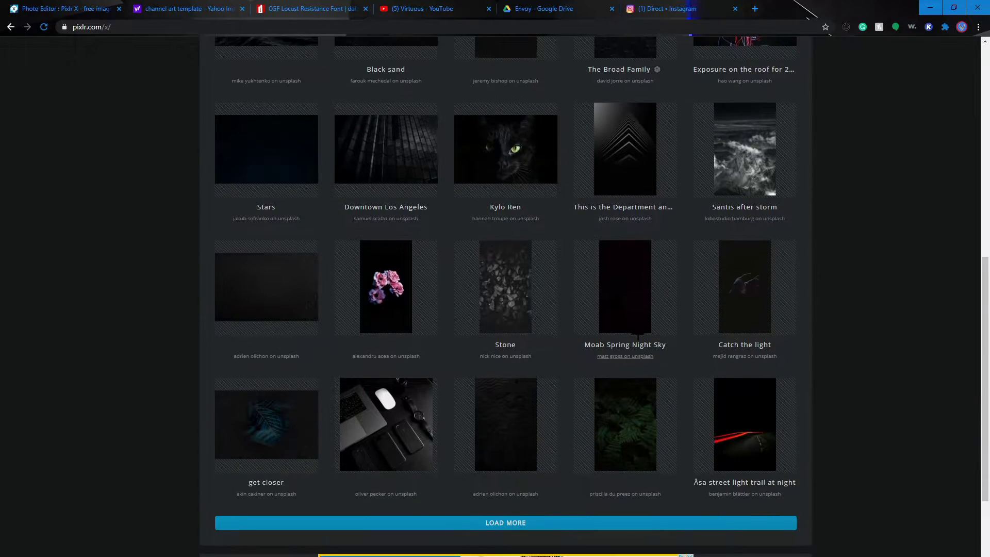
click(527, 308)
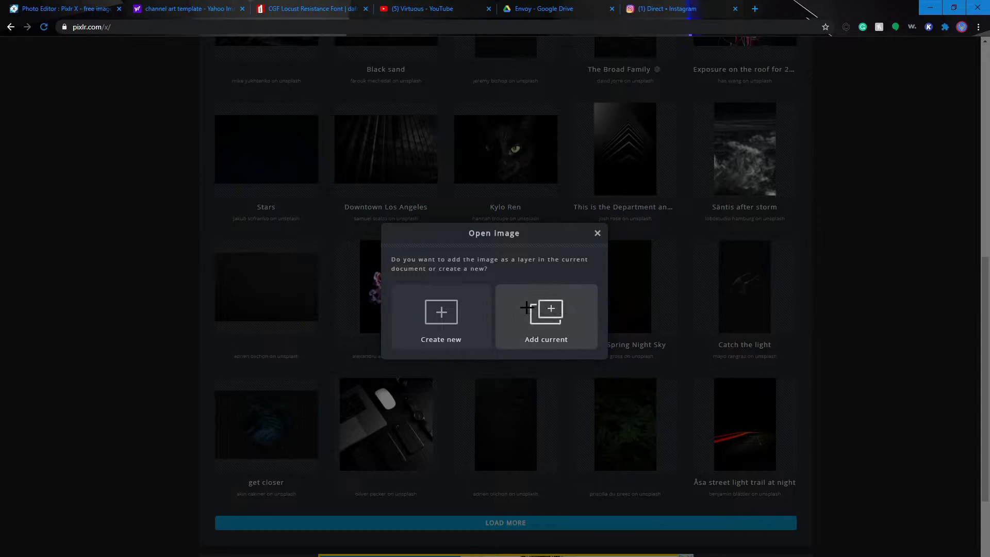
click(536, 308)
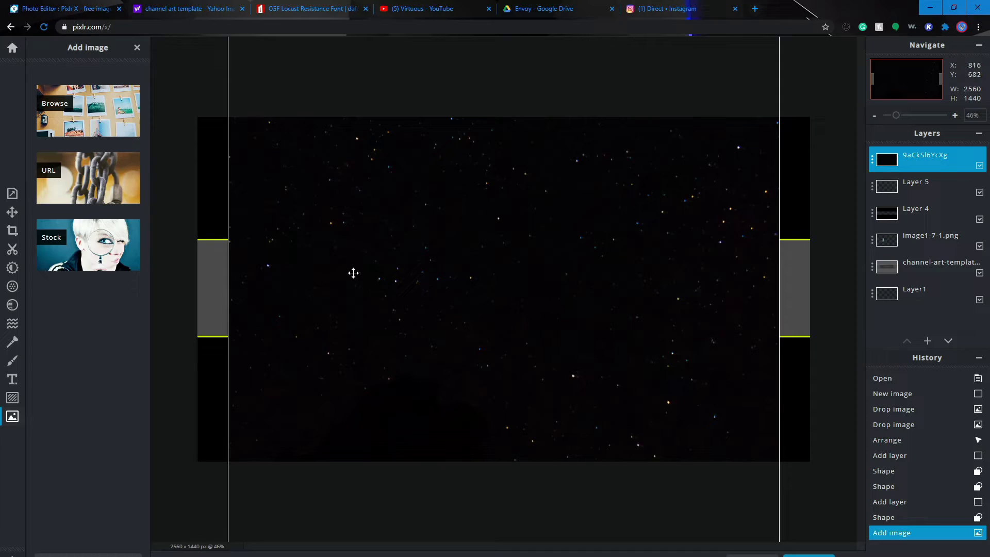
- Rotate and position the night-sky photo to cover the canvas, and move its layer directly beneath the character render
drag(438, 77, 493, 411)
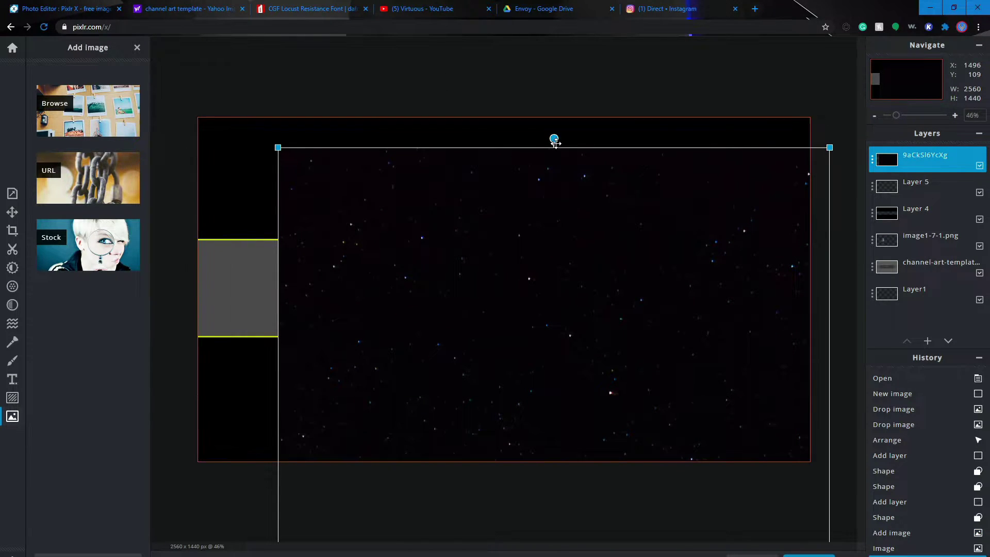
drag(554, 138, 854, 397)
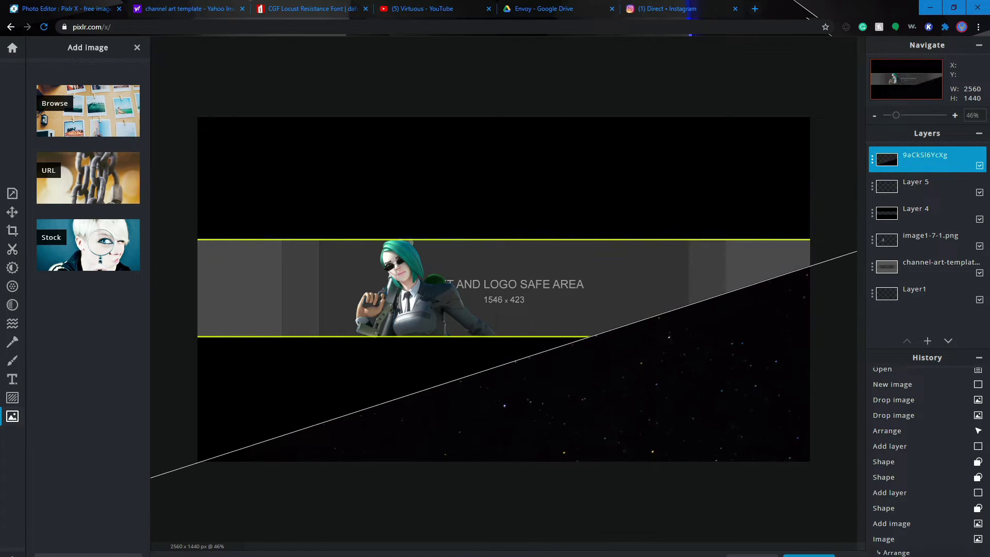
drag(765, 504, 677, 175)
drag(907, 159, 845, 244)
scroll(658, 261, down, 3)
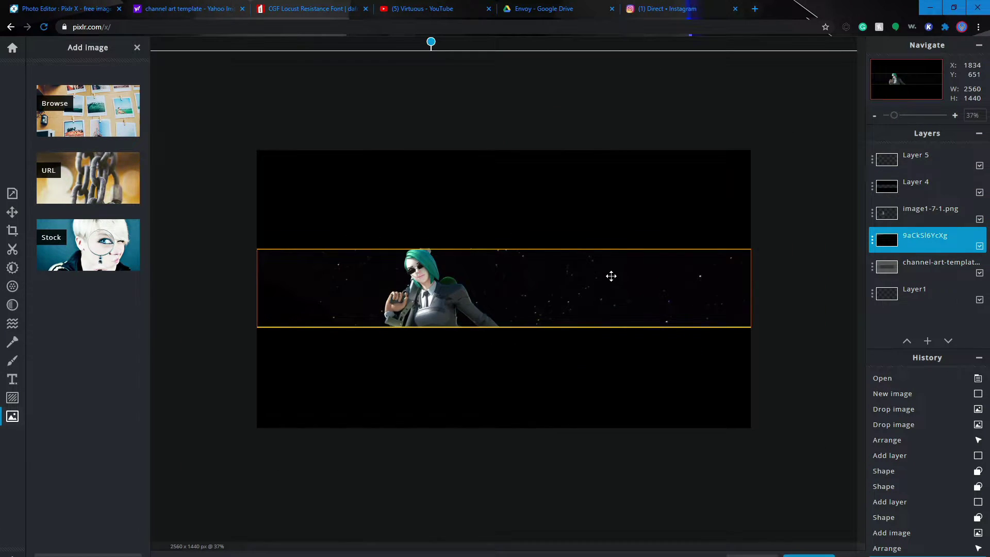
scroll(611, 276, down, 2)
- With the night-sky photo temporarily hidden, outline the text and logo safe area with an unfilled white rectangle, size 5, on Layer 5
click(601, 95)
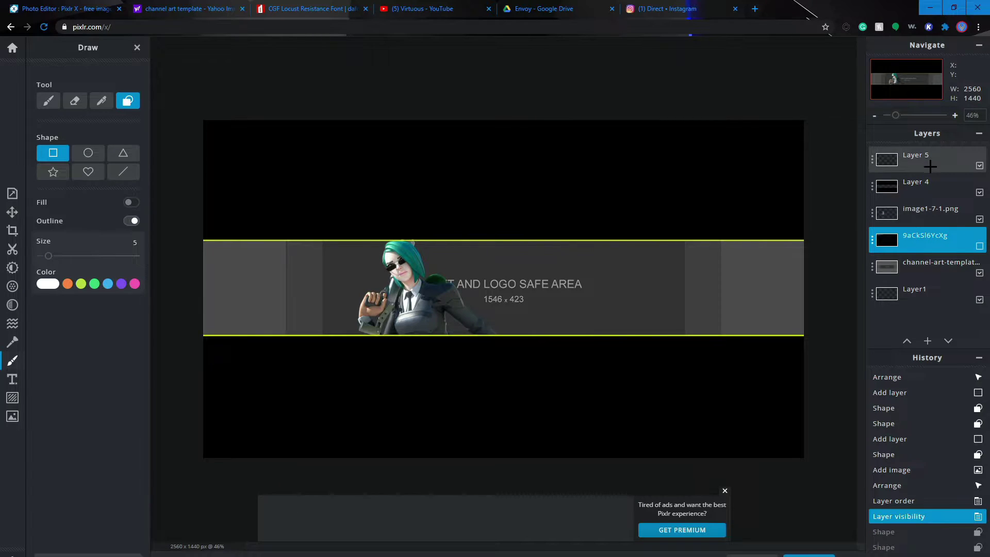
click(930, 166)
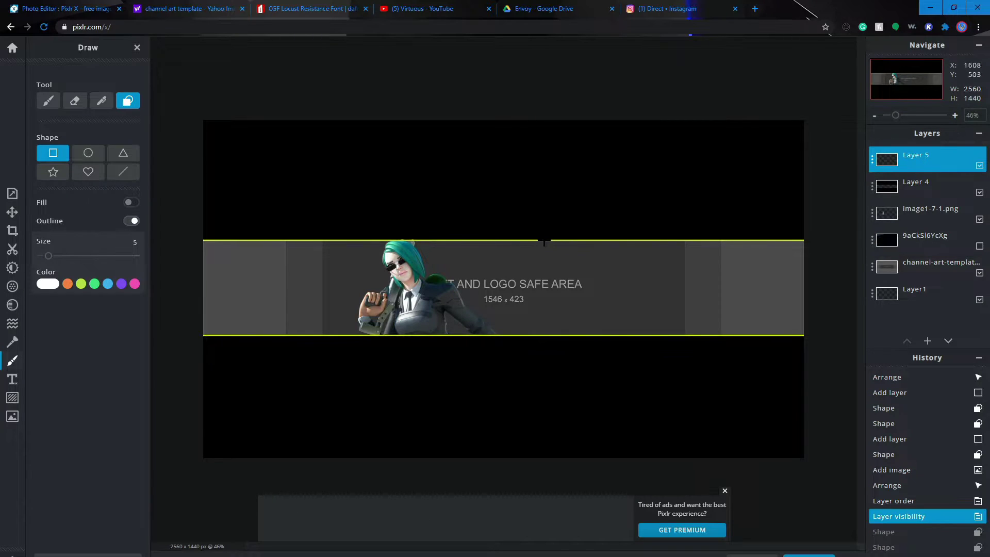
mouse_move(323, 242)
mouse_down()
mouse_move(389, 335)
mouse_move(682, 332)
mouse_up()
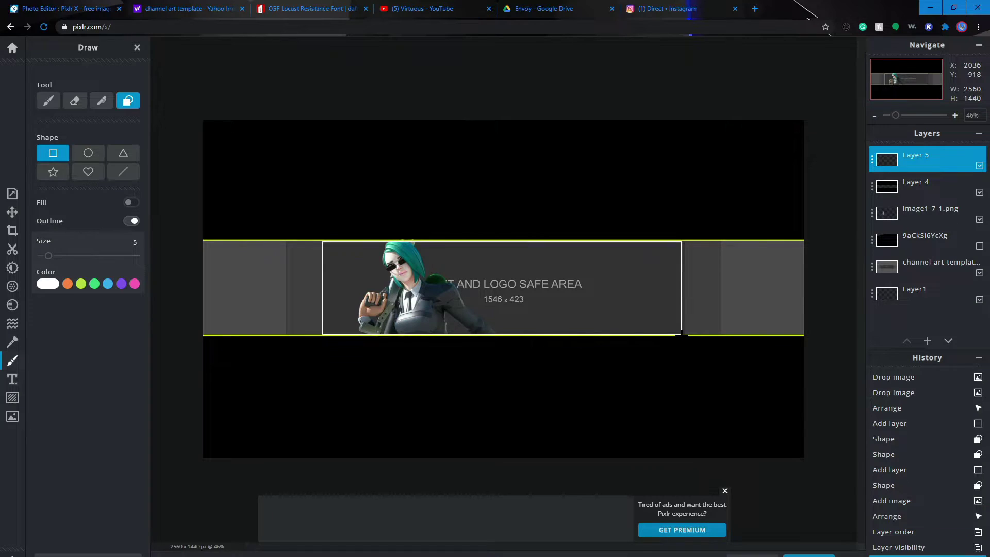
click(978, 246)
scroll(495, 288, up, 3)
scroll(495, 288, down, 3)
scroll(495, 289, up, 2)
- With the outline layer hidden, move the character render's layer above the black bars and shift the render to about Left 607, Top 507
click(12, 213)
scroll(407, 292, down, 3)
click(573, 272)
drag(471, 286, 471, 286)
click(979, 166)
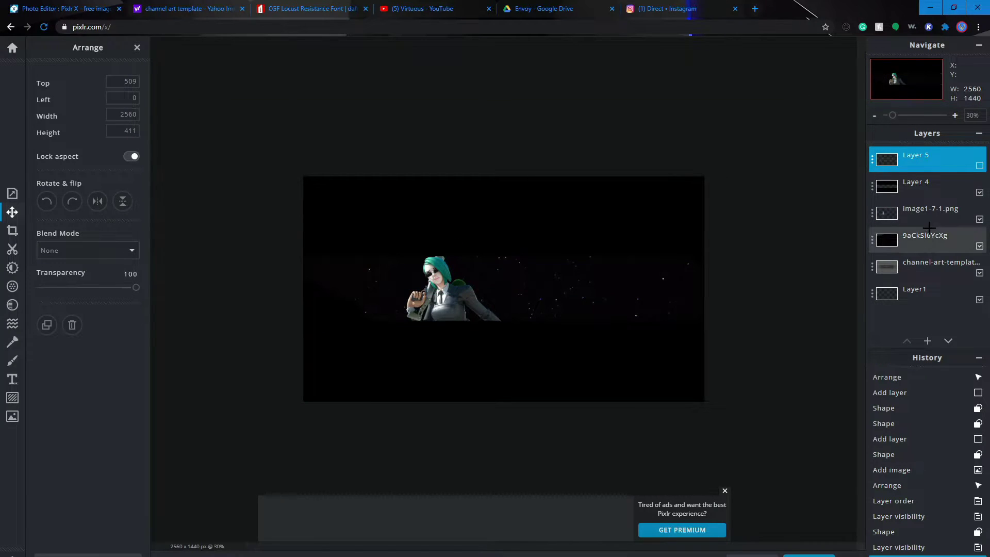
click(928, 213)
scroll(418, 243, up, 2)
click(385, 287)
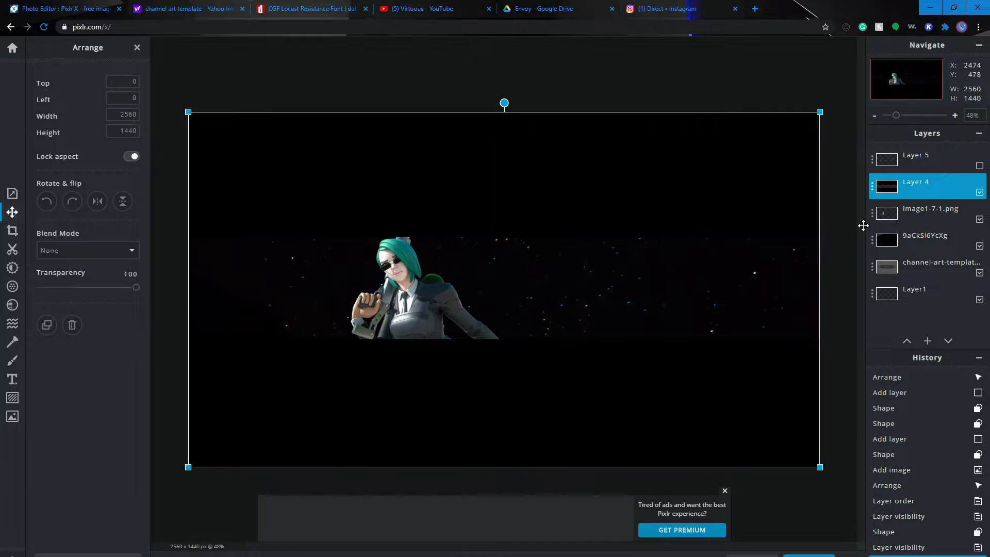
drag(931, 227, 926, 181)
drag(434, 277, 420, 276)
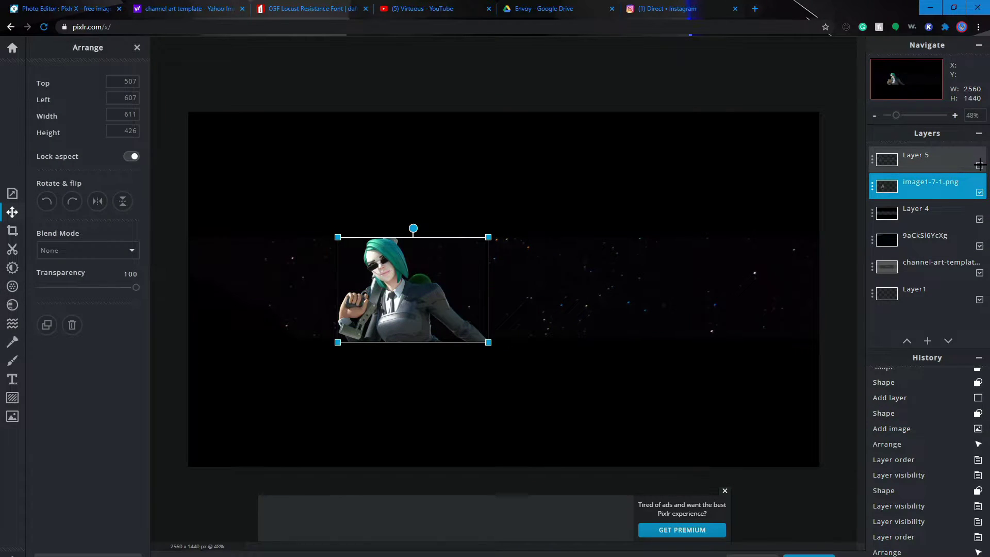
- Show the outline layer again and adjust the outlines and character render so the figure stands inside the white safe-area frame
click(531, 184)
scroll(469, 191, down, 3)
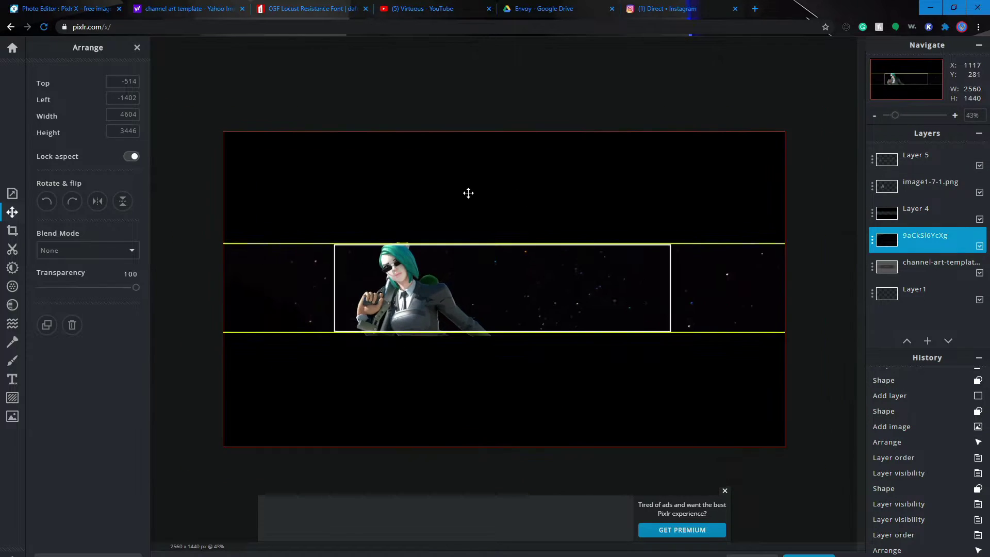
scroll(468, 190, up, 3)
click(394, 262)
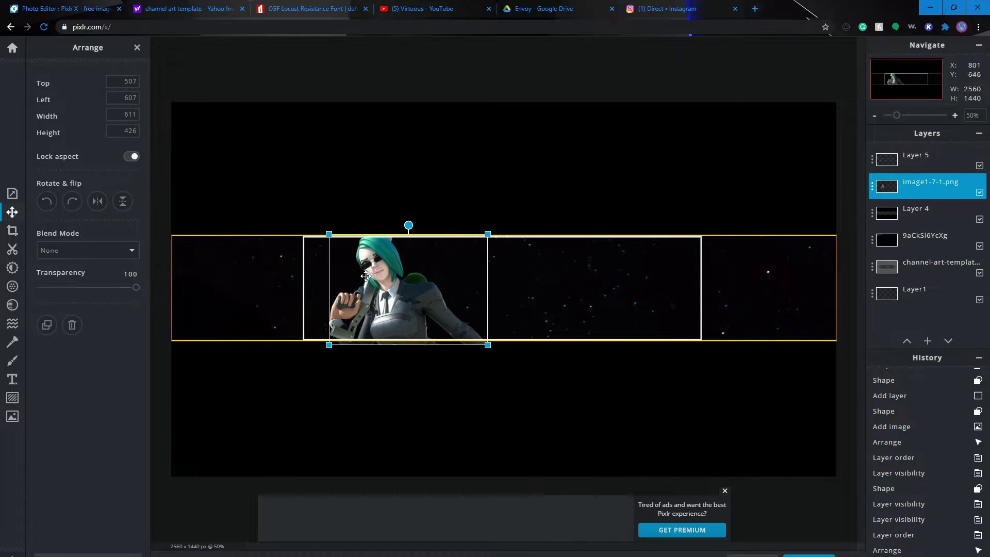
click(369, 280)
drag(370, 280, 370, 275)
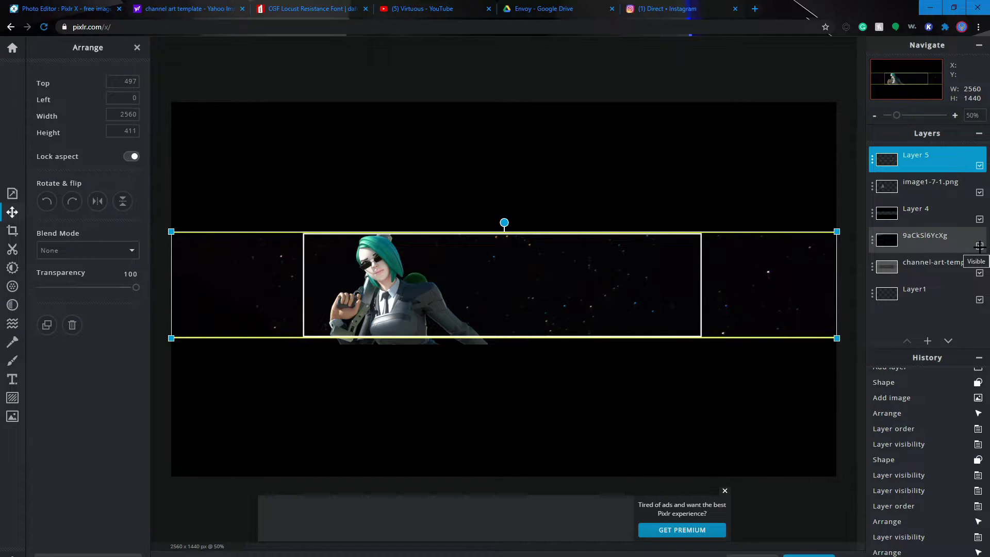
click(979, 246)
click(920, 239)
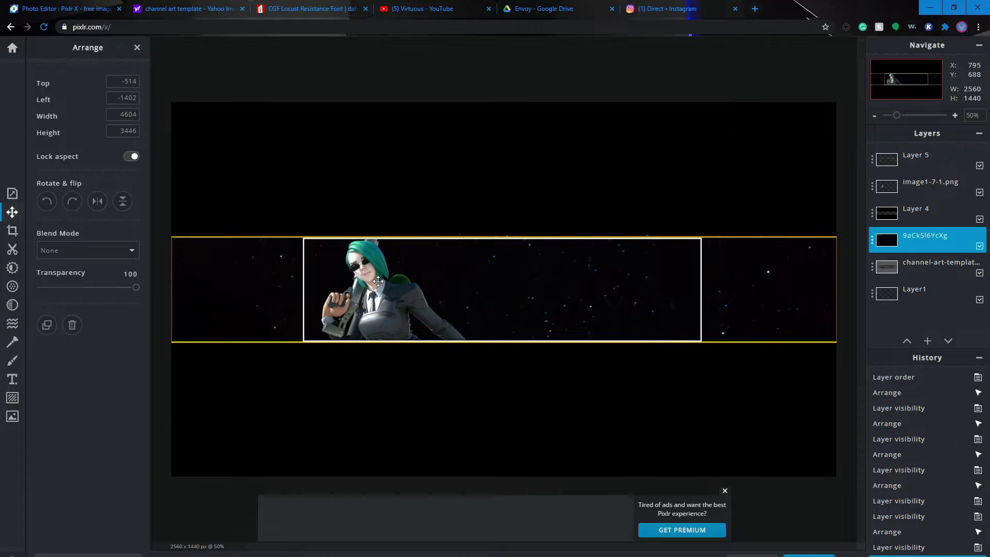
- Add a new text layer and clear its placeholder sentence
click(13, 379)
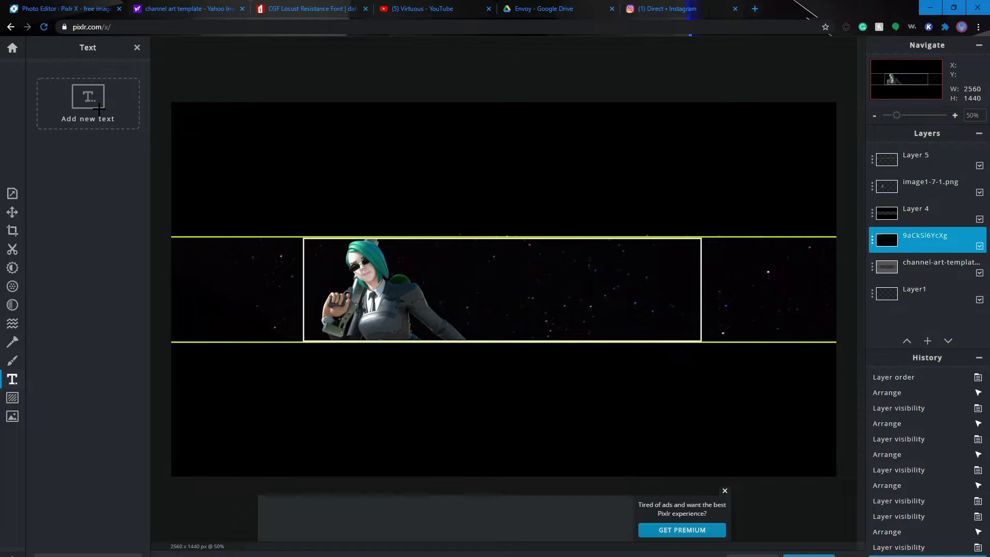
click(68, 115)
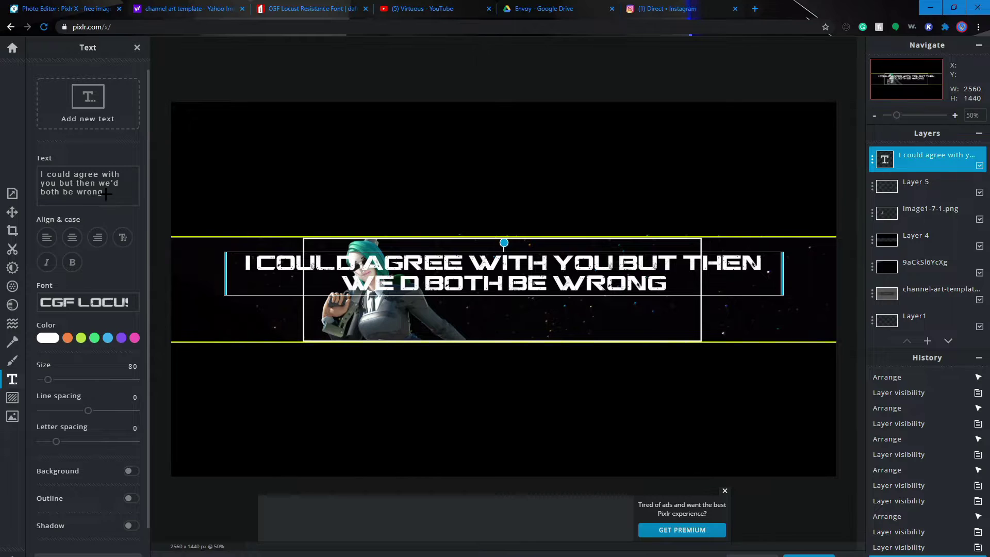
drag(107, 193, 26, 158)
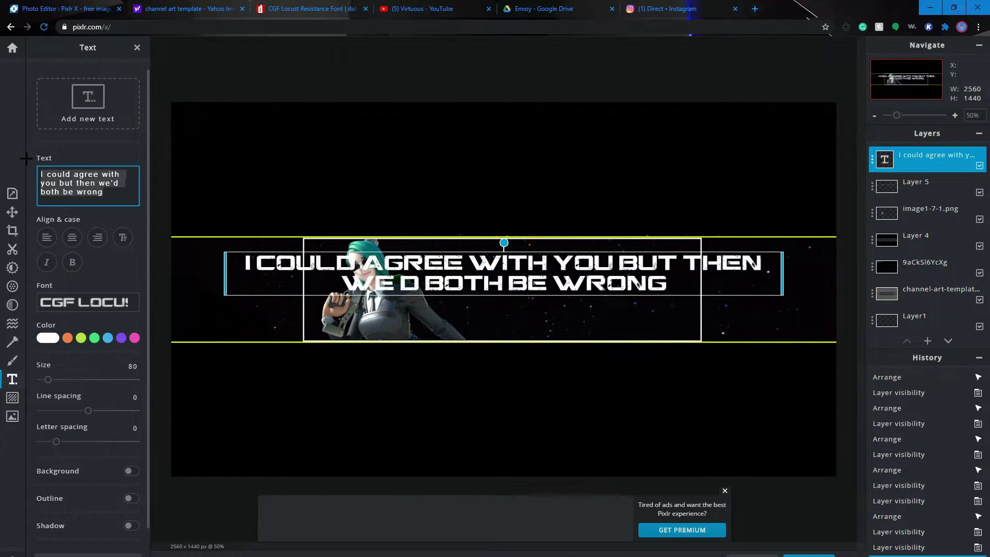
key(BackSpace)
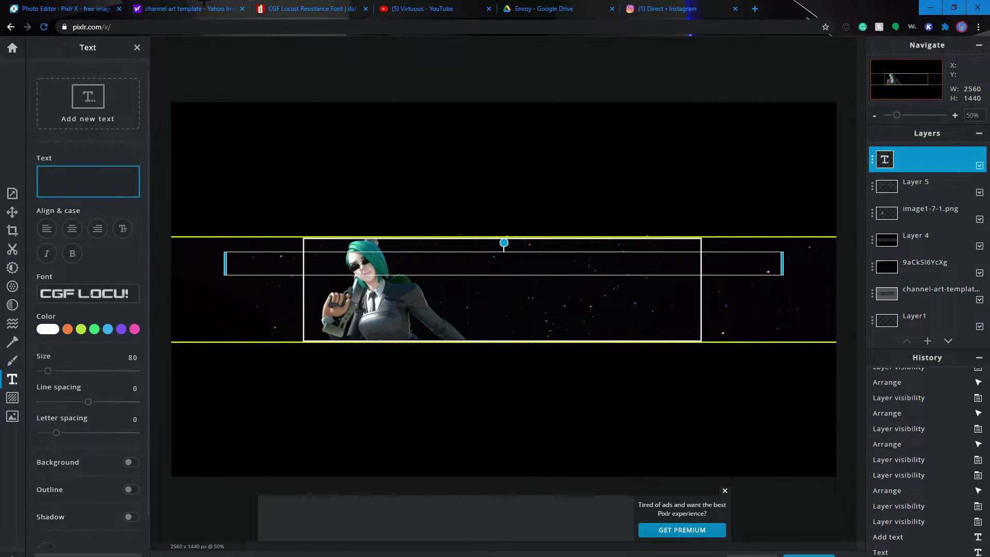
- Switch to the CGF Locust Resistance font page on DaFont
click(313, 6)
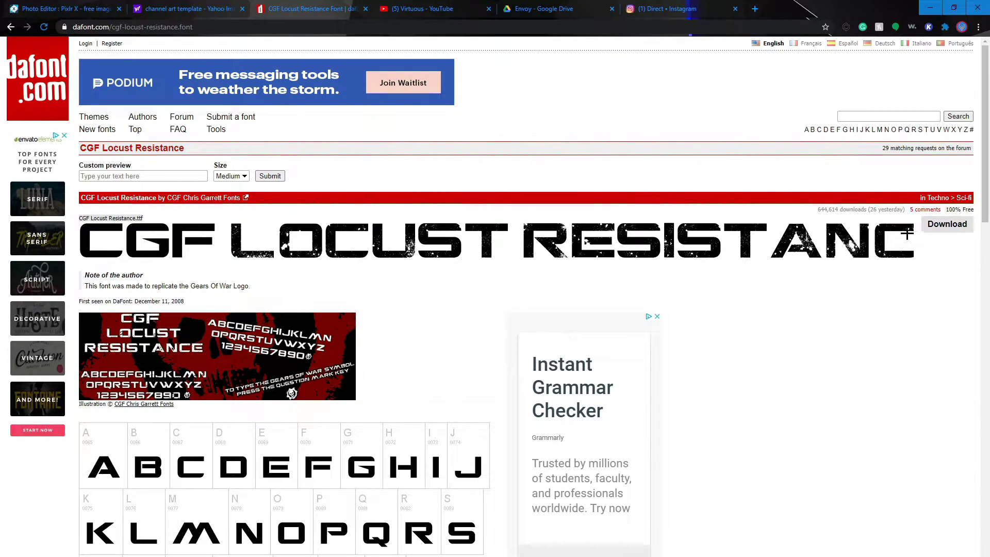
- Switch back to Pixlr X and load the CGF Locust Resistance font from the cgf_locust_resistance folder in Downloads
click(207, 7)
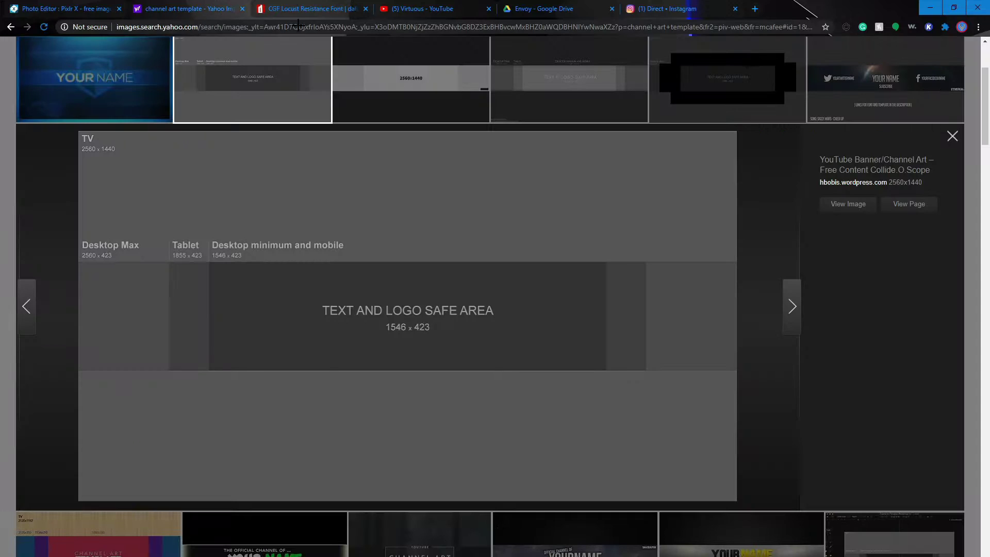
click(56, 8)
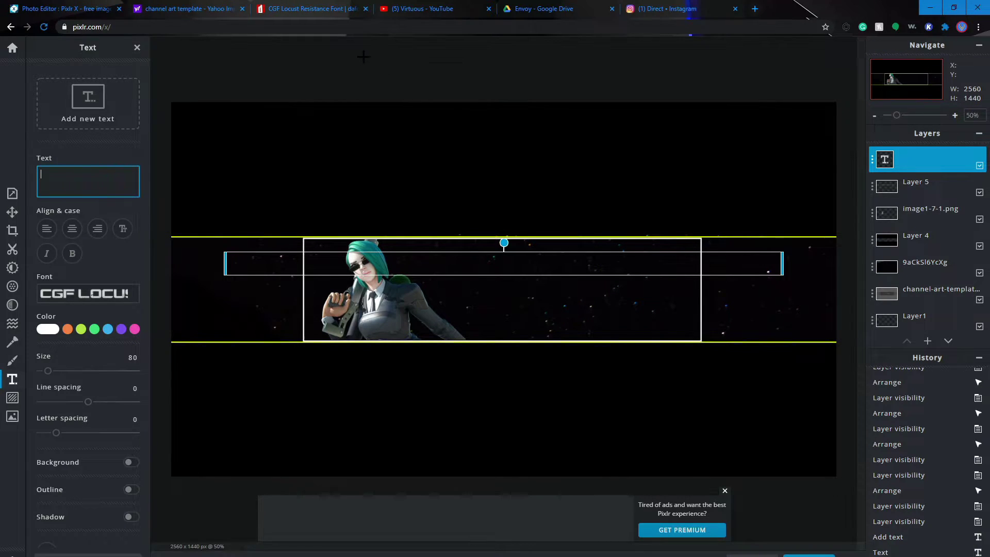
click(309, 9)
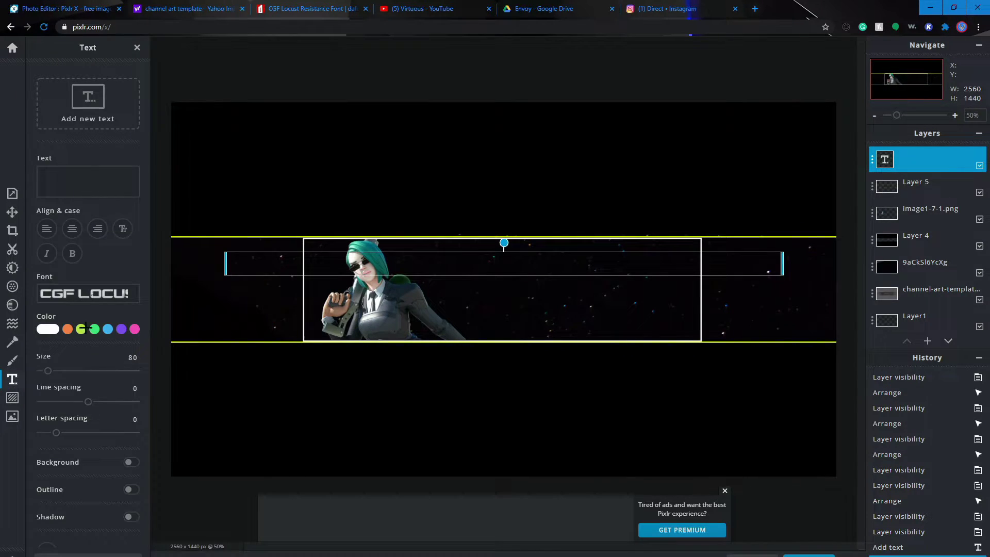
click(92, 302)
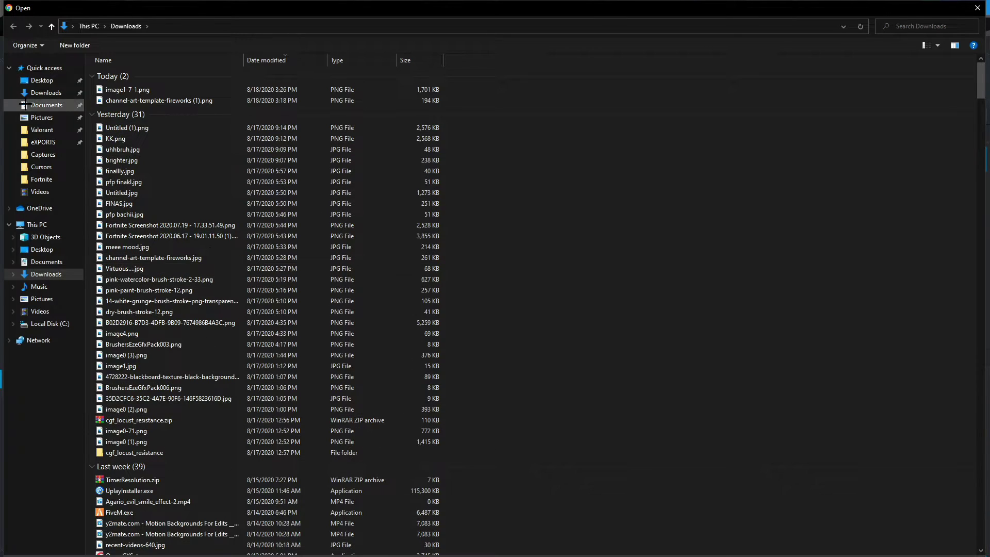
scroll(176, 227, down, 4)
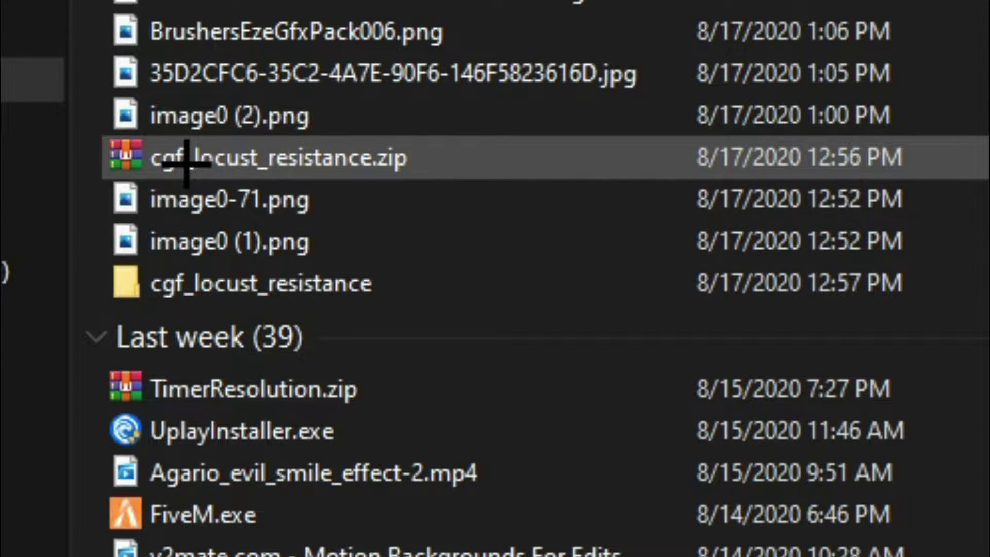
click(165, 287)
click(183, 279)
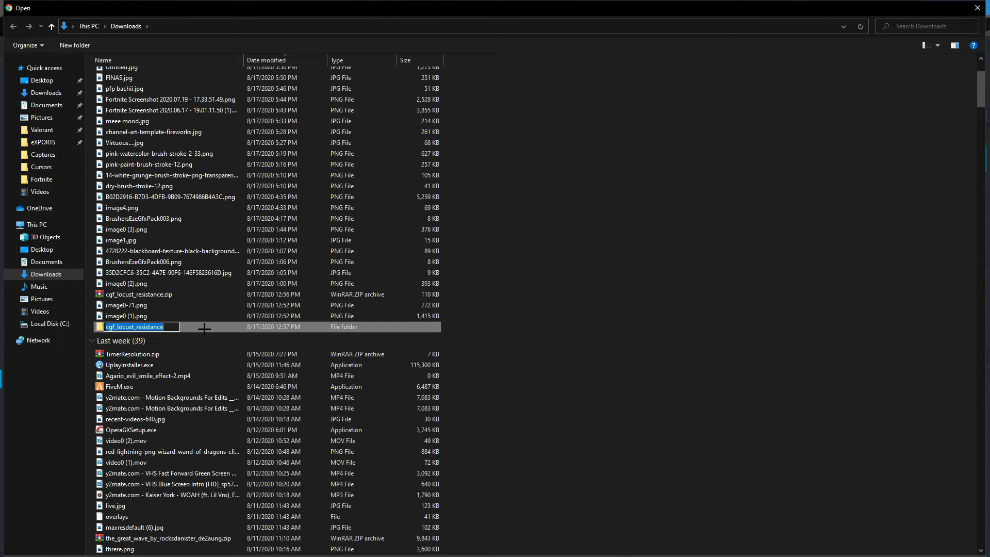
double_click(534, 291)
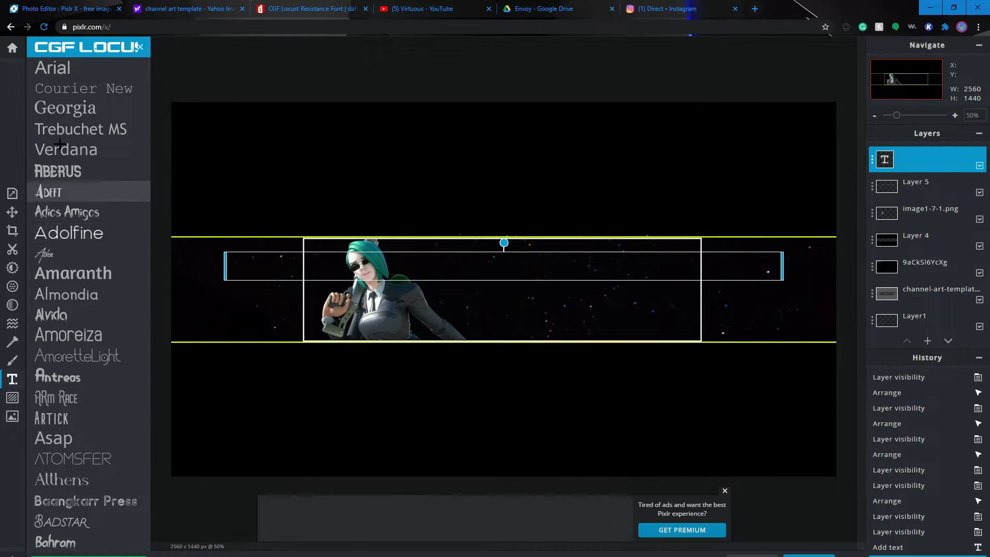
- Apply the CGF Locust Resistance font to the new text layer and enter the channel name in capitals
click(88, 47)
click(115, 178)
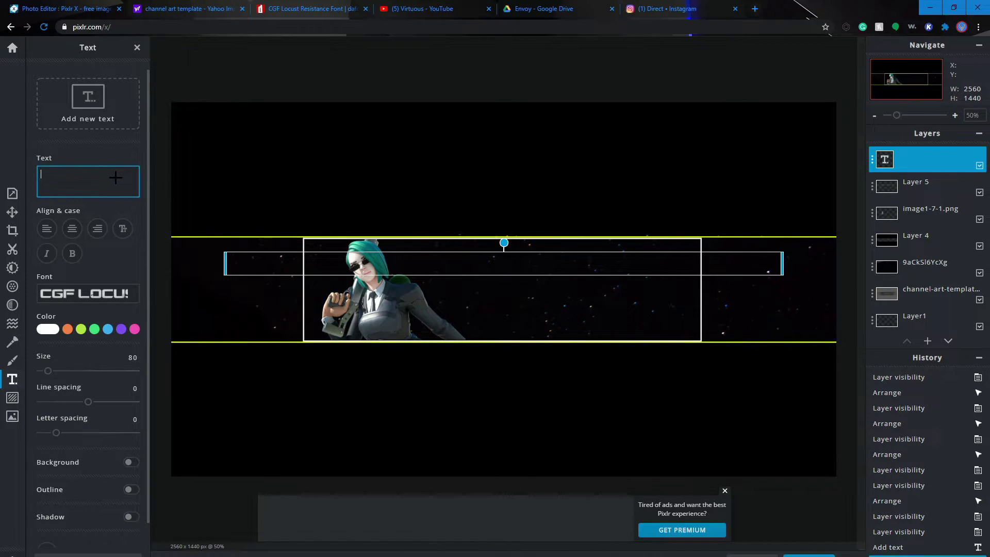
text(LOGAN)
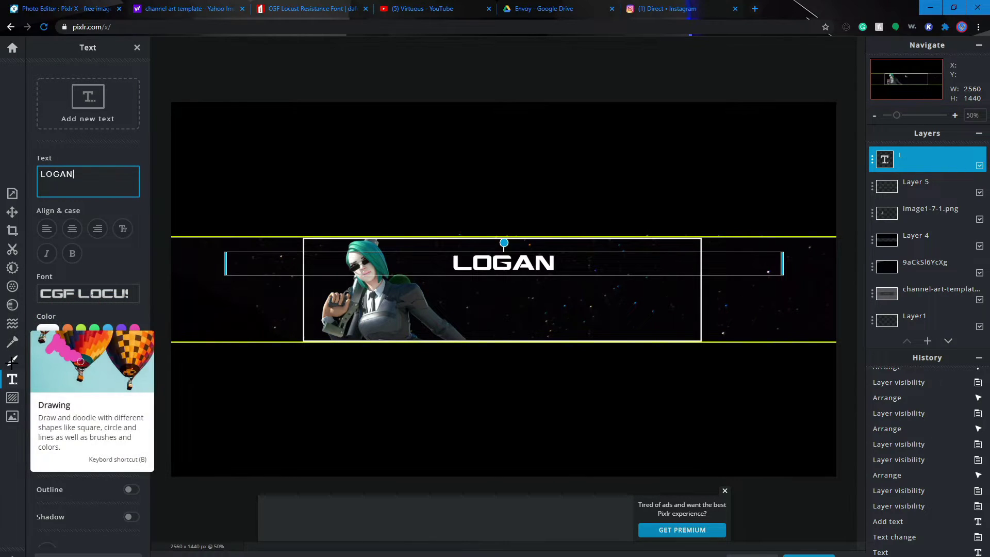
- Set the name text's size to 179 and place it beside the character render within the white frame
drag(50, 370, 62, 369)
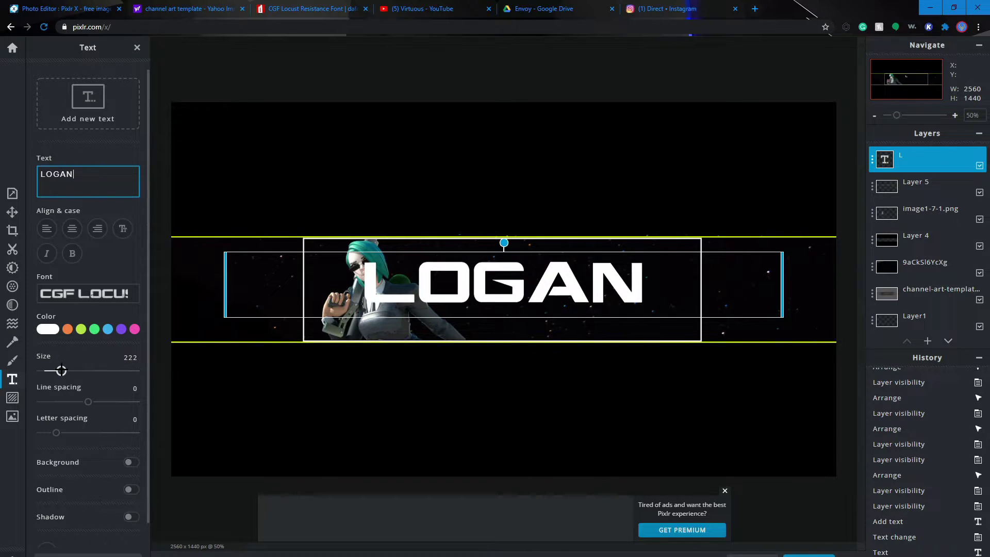
drag(559, 287, 617, 292)
drag(61, 370, 57, 370)
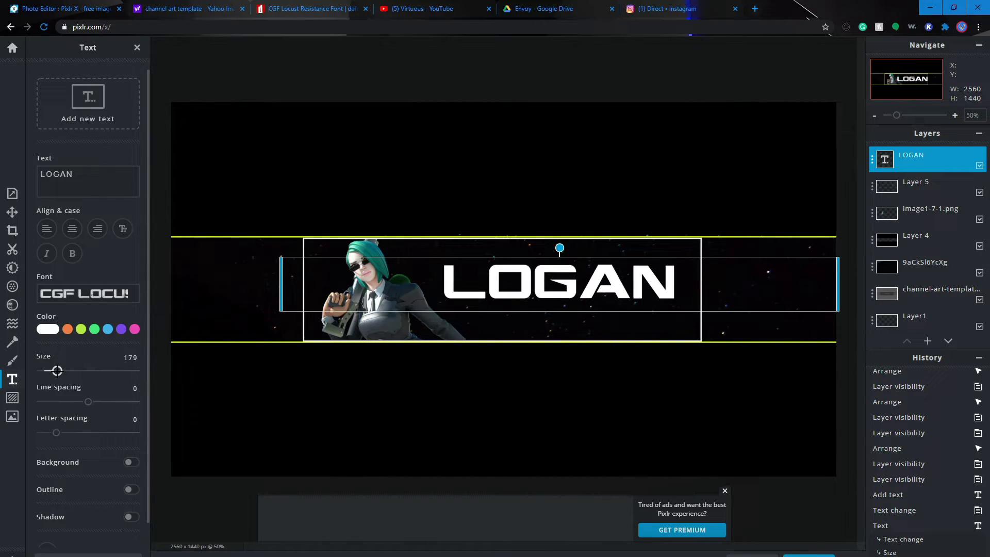
drag(565, 281, 574, 290)
click(593, 307)
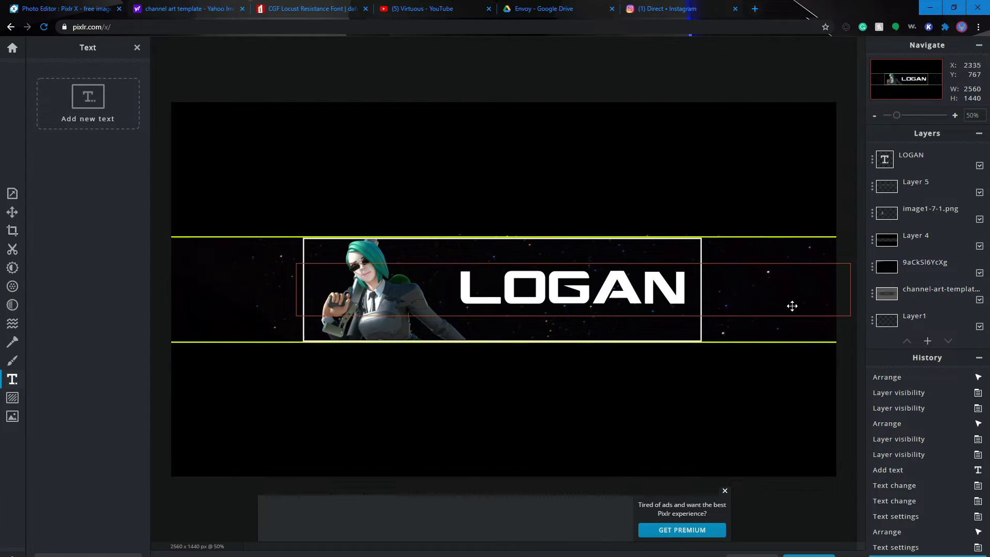
- Hide the night-sky background layer
click(979, 273)
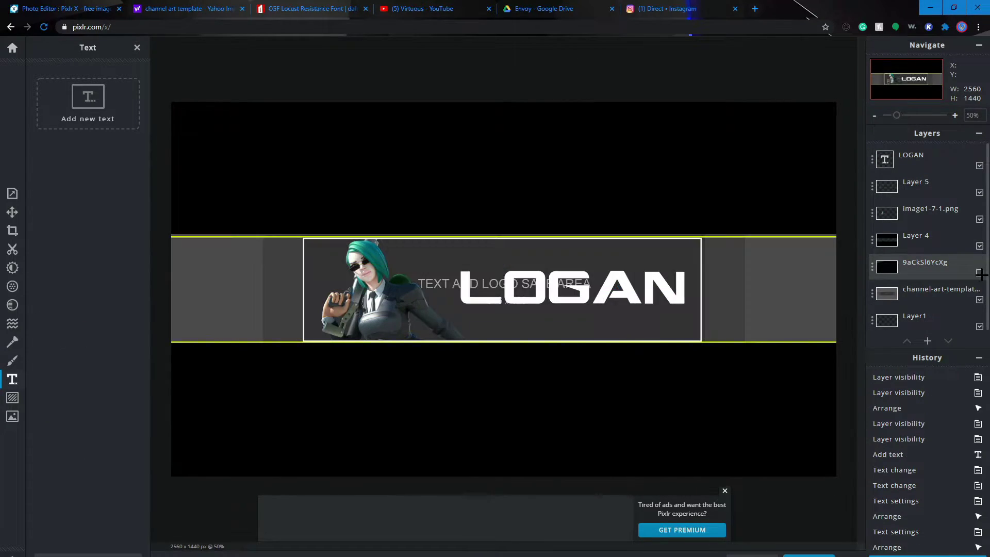
scroll(568, 289, down, 2)
scroll(598, 292, up, 3)
- Give the name text an outline and turn on Punch out so only the letter contours remain
click(601, 292)
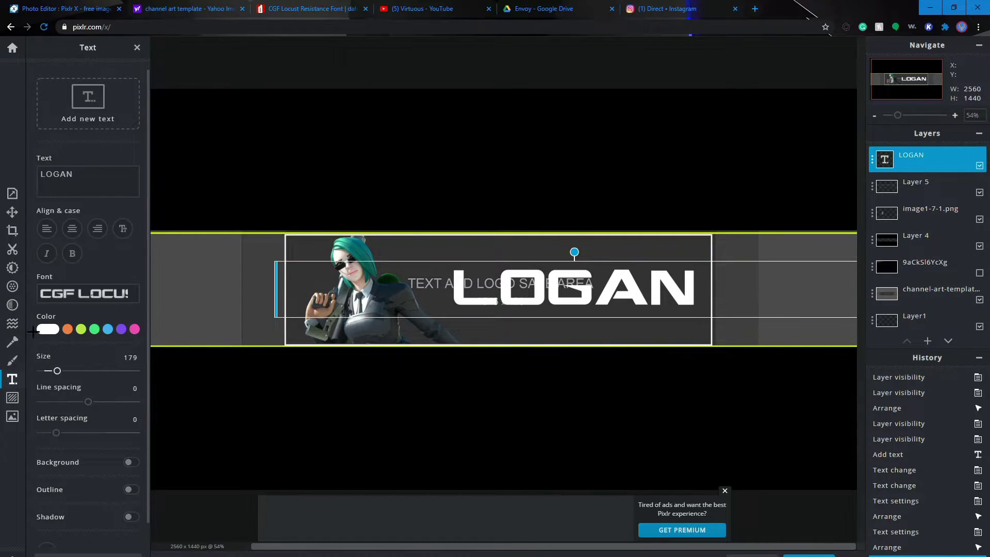
click(129, 489)
scroll(100, 453, down, 2)
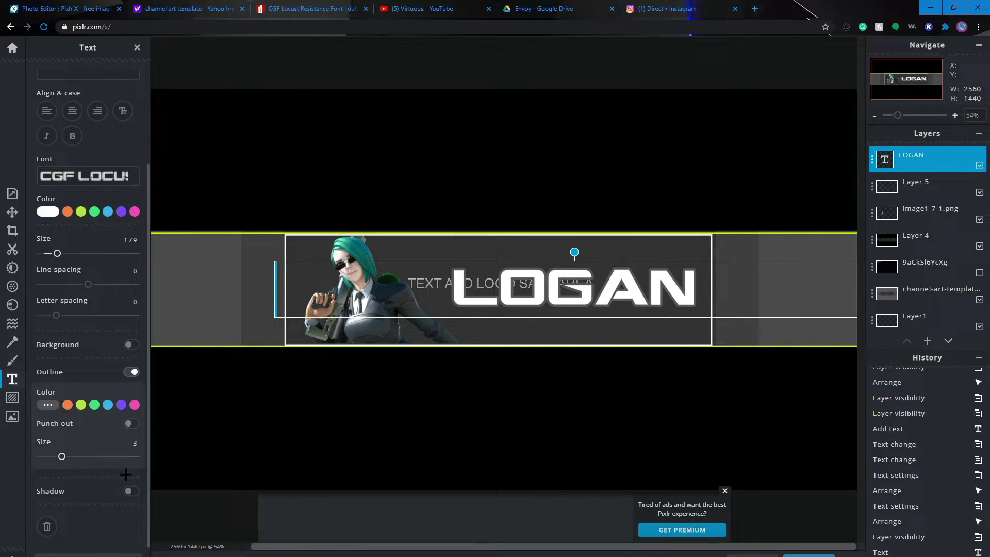
click(131, 424)
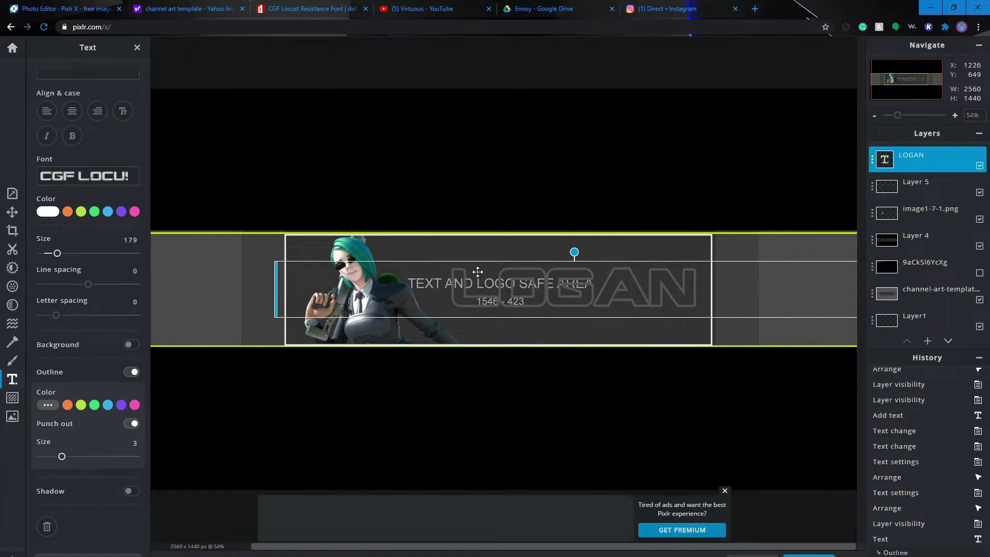
- Set the name text's outline colour to teal #15827E by sampling it from the character's hair
click(48, 404)
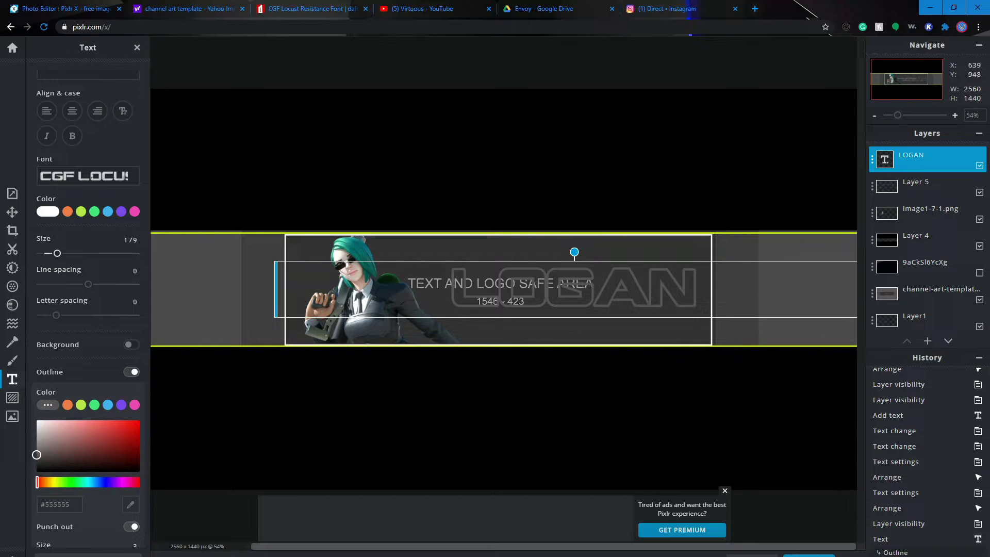
click(131, 504)
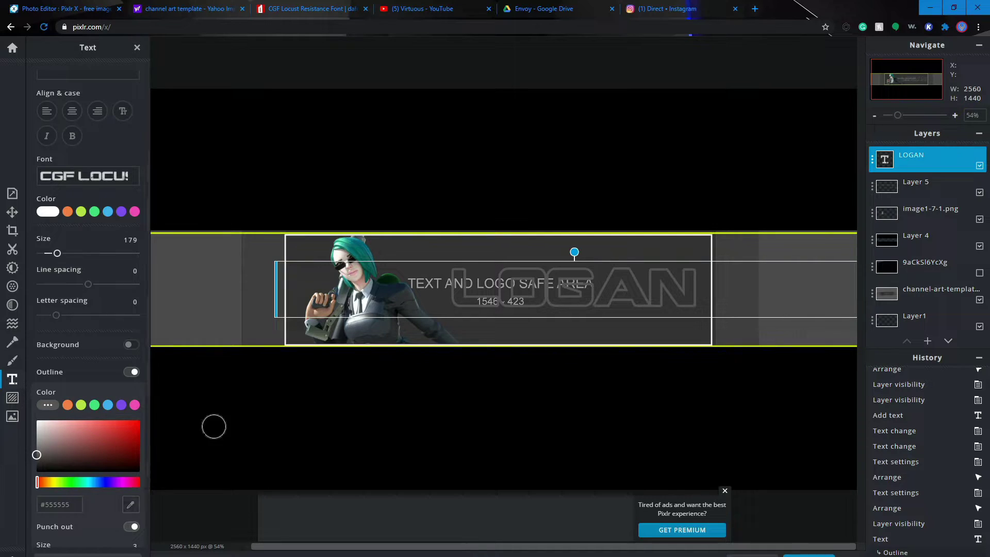
click(357, 252)
scroll(521, 326, down, 3)
scroll(563, 332, up, 1)
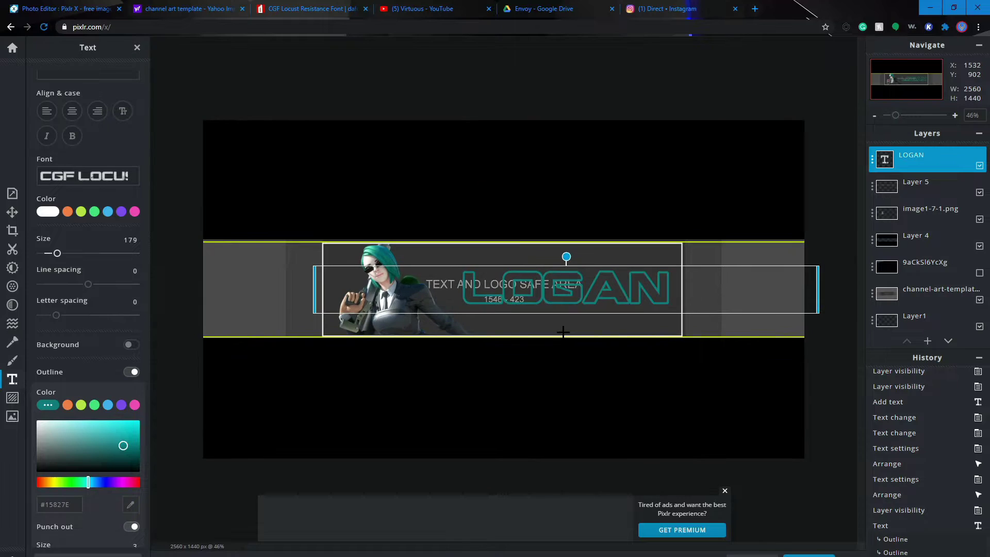
click(526, 92)
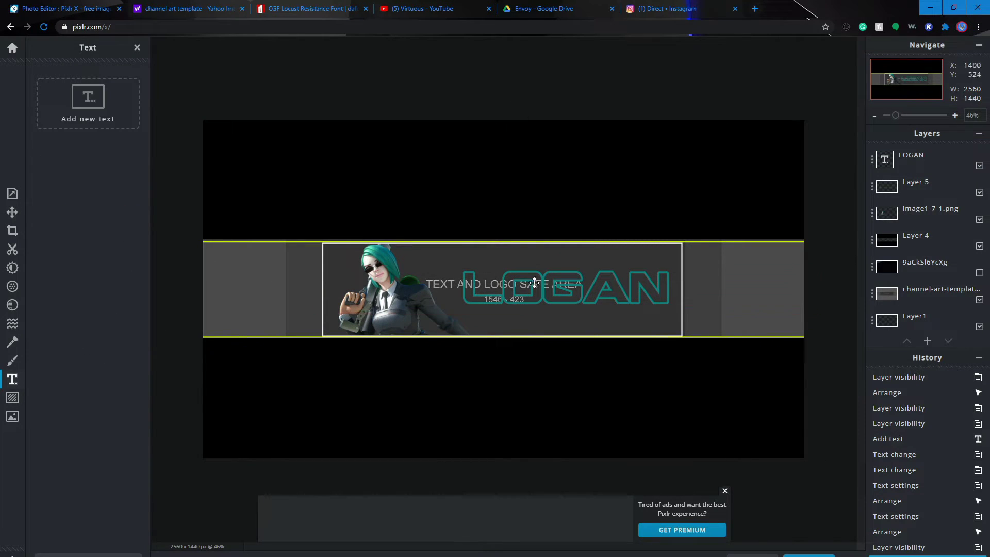
click(622, 299)
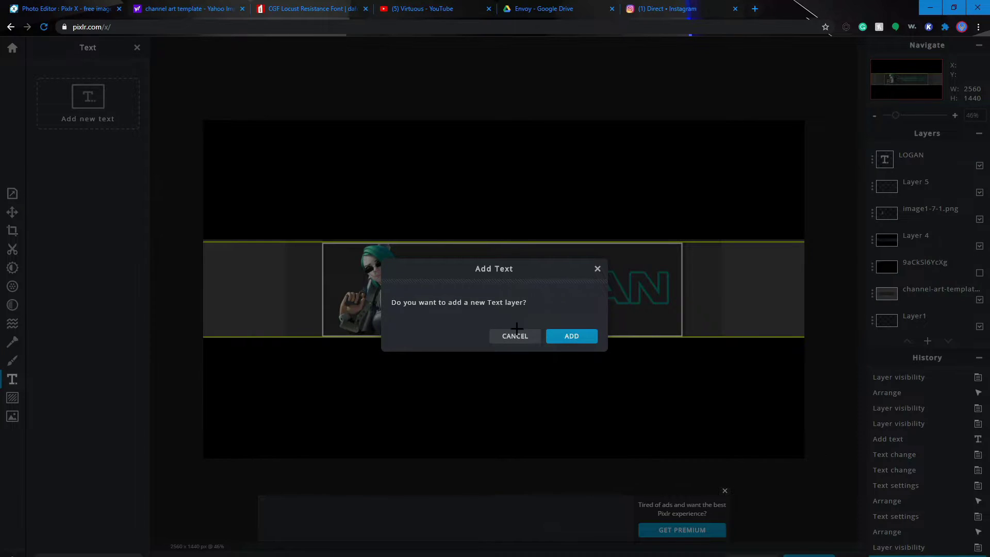
click(515, 334)
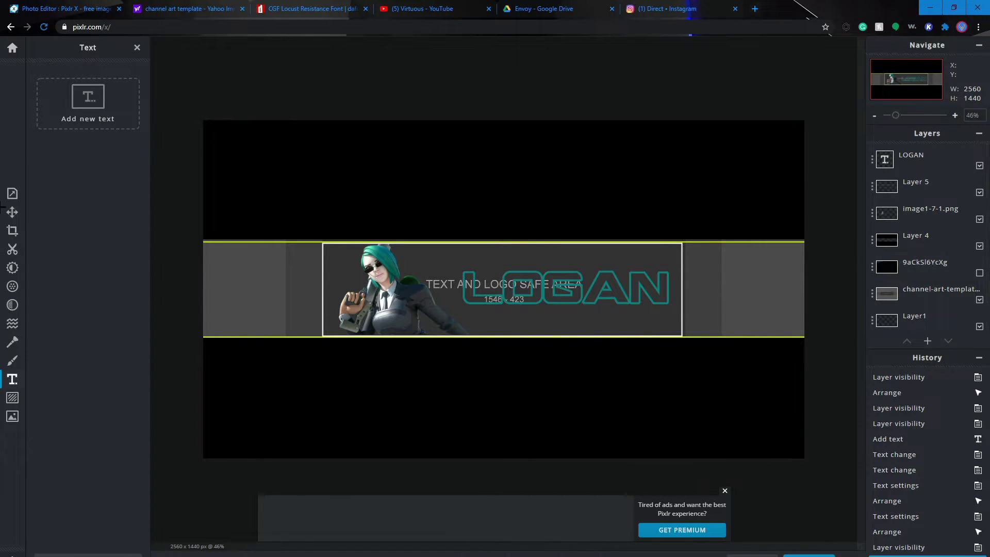
click(13, 212)
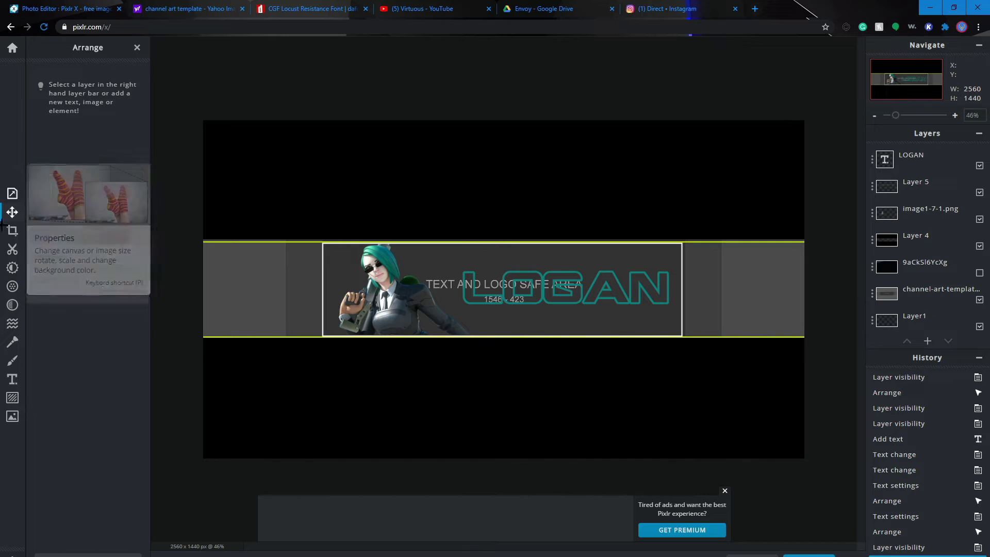
click(12, 249)
click(12, 268)
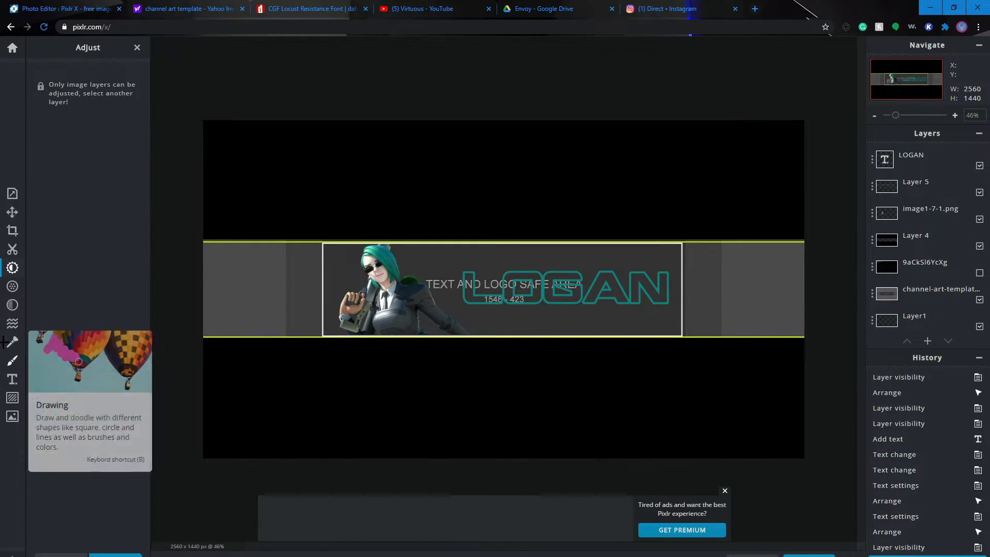
- Activate the Draw tool and add a new empty layer above the name text
click(12, 360)
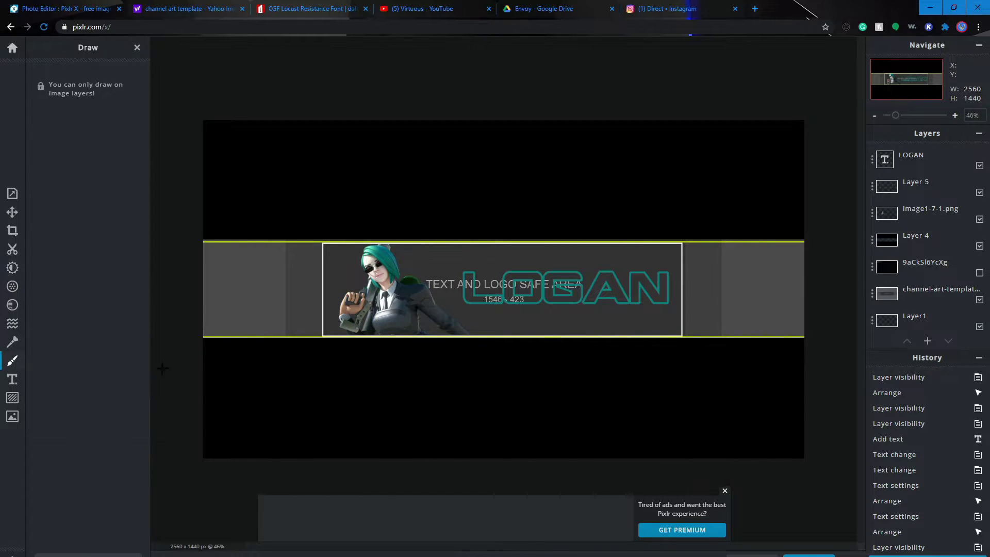
click(927, 341)
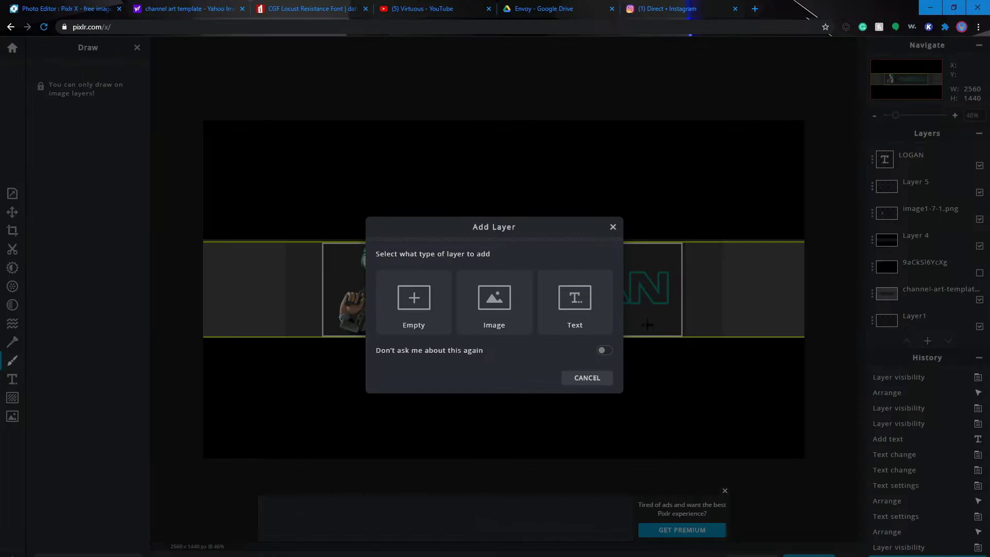
click(396, 305)
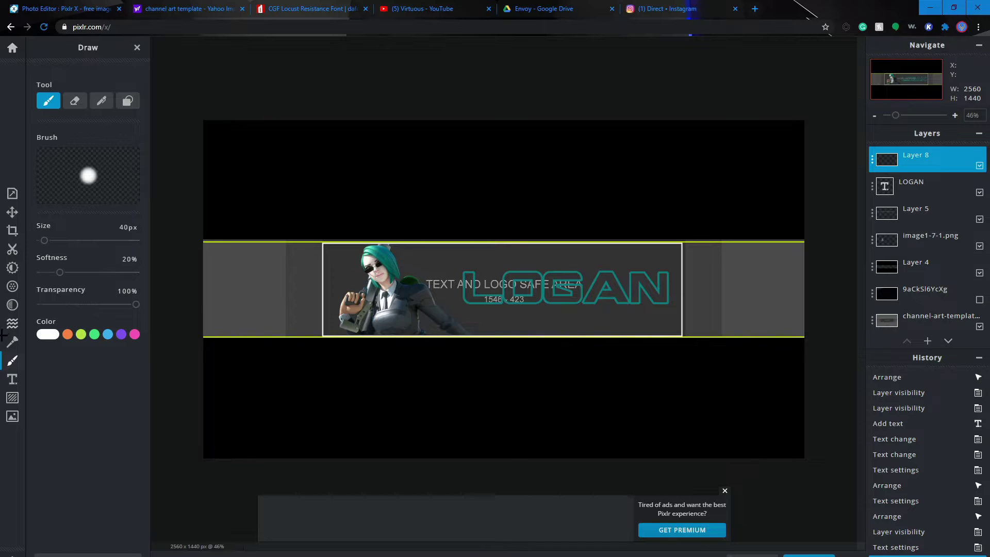
scroll(541, 282, down, 3)
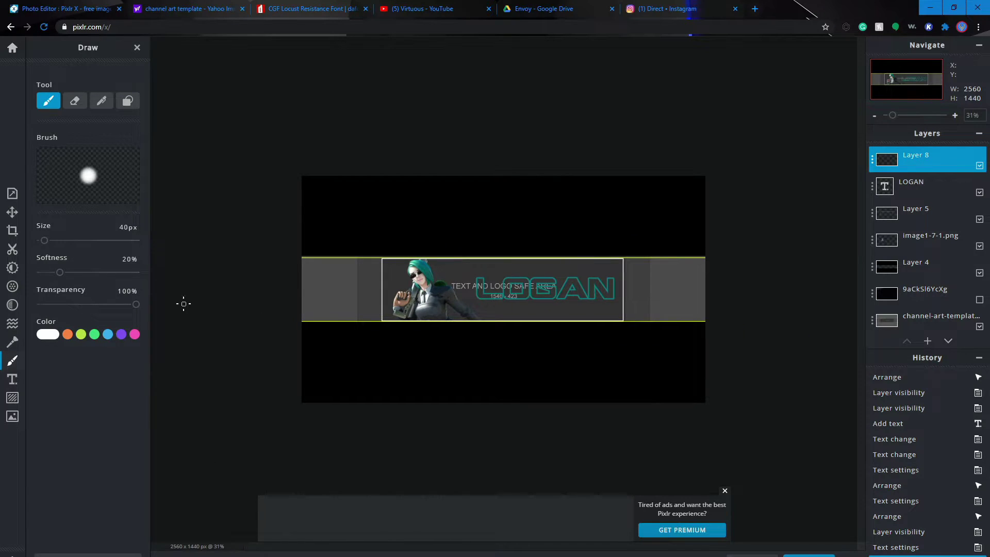
- Draw a white-filled rectangle with a #E1F0E6 outline across the banner's full width, covering the middle strip
click(127, 100)
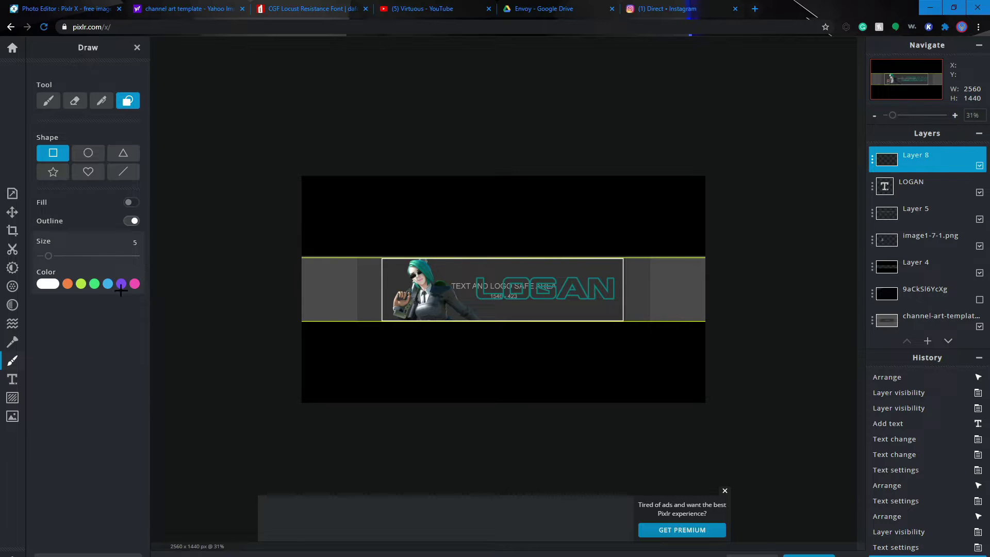
click(48, 284)
click(93, 284)
click(43, 302)
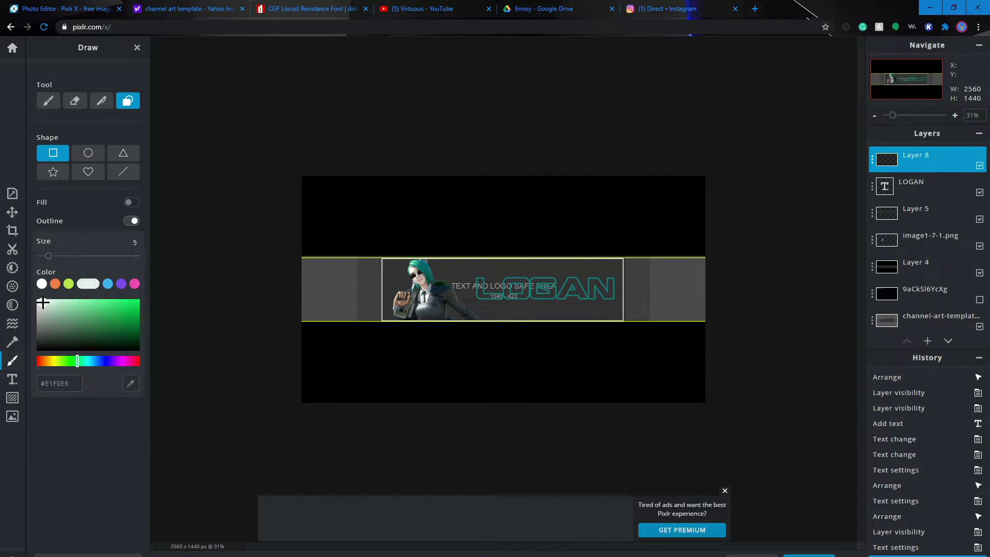
click(131, 203)
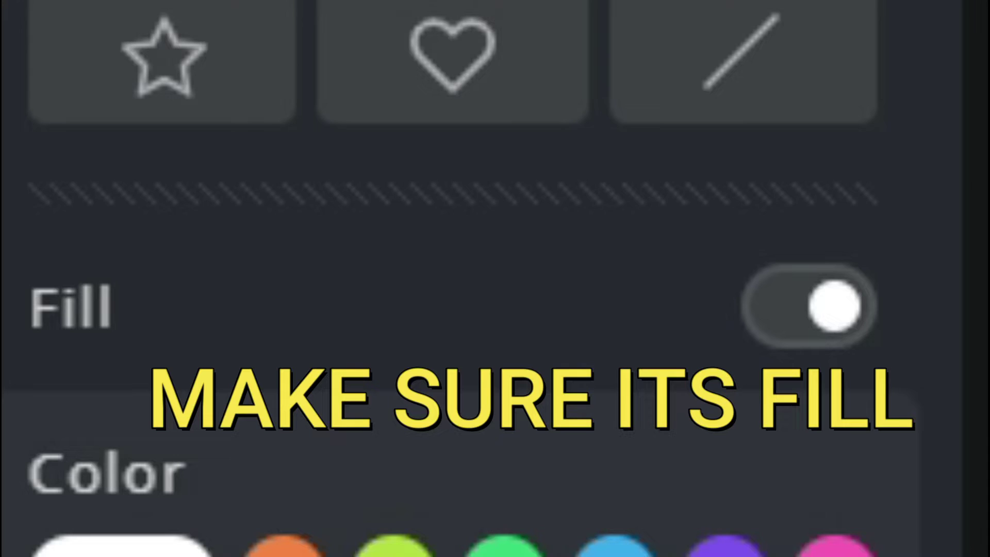
drag(302, 193, 710, 357)
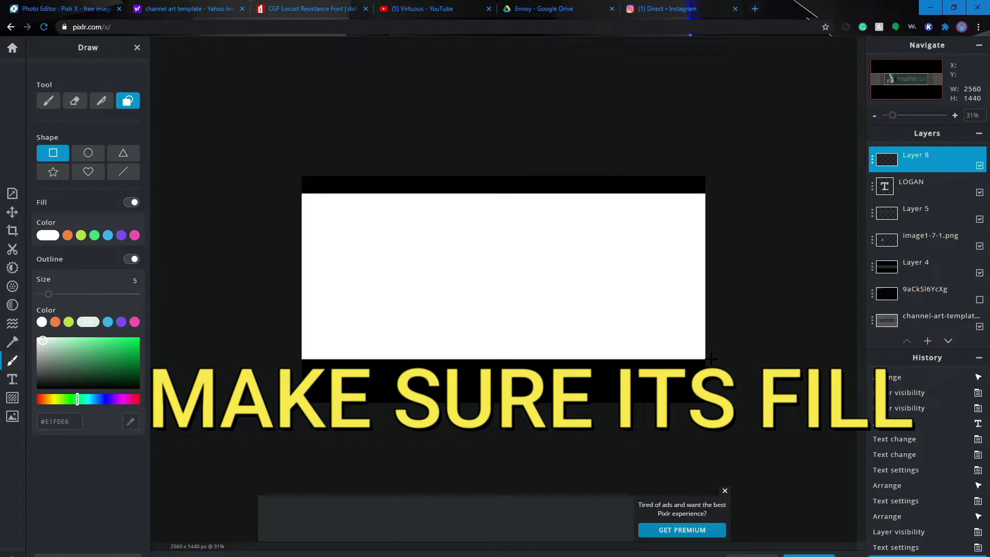
- Move the white rectangle's layer below the black bars of Layer 4, directly above the night-sky layer
drag(931, 165, 944, 278)
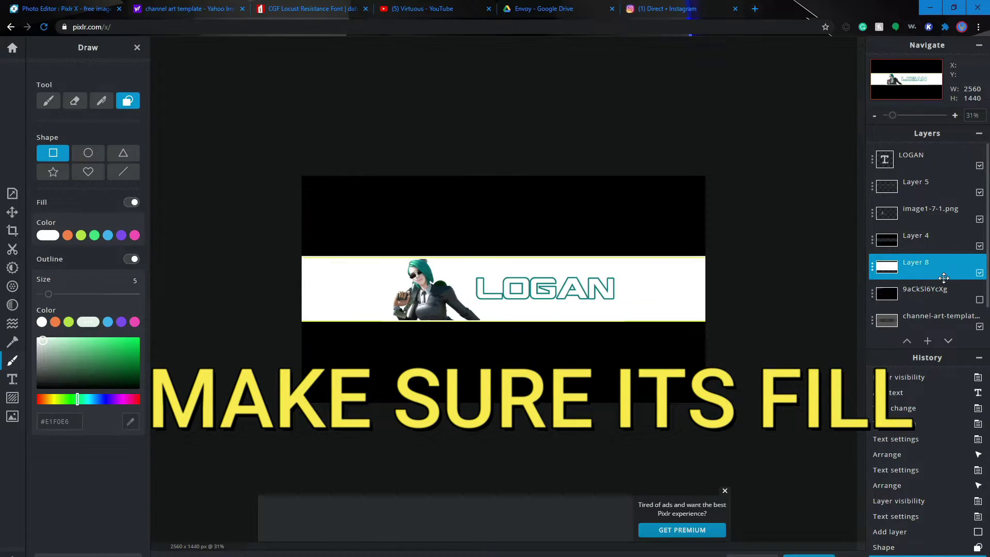
scroll(391, 313, up, 3)
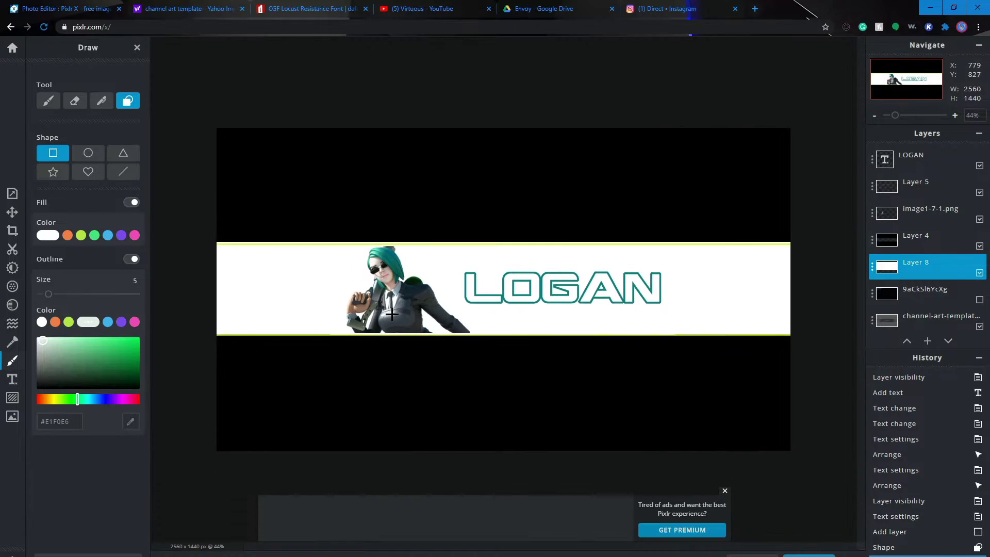
scroll(391, 313, down, 3)
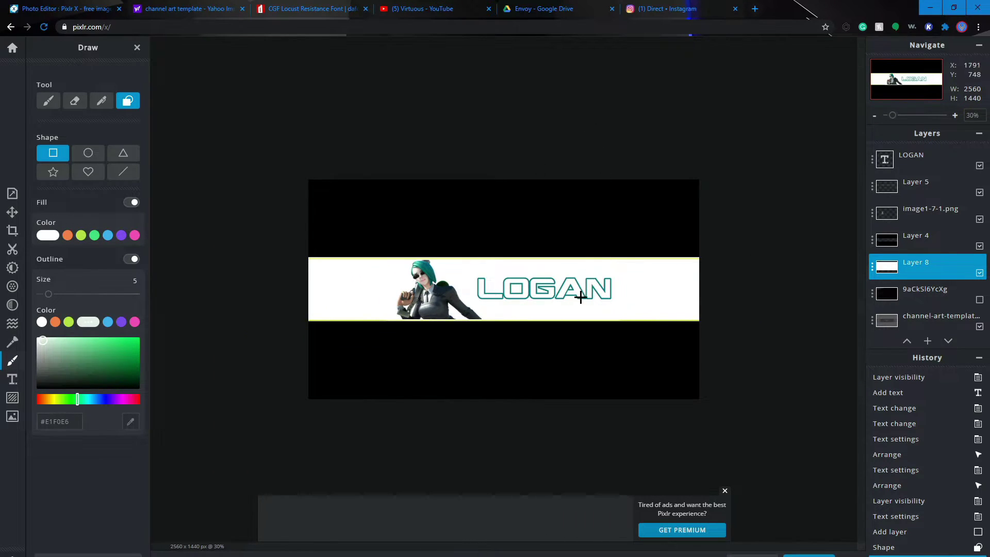
- Add a new text layer to the banner reading "Xen"
key(t)
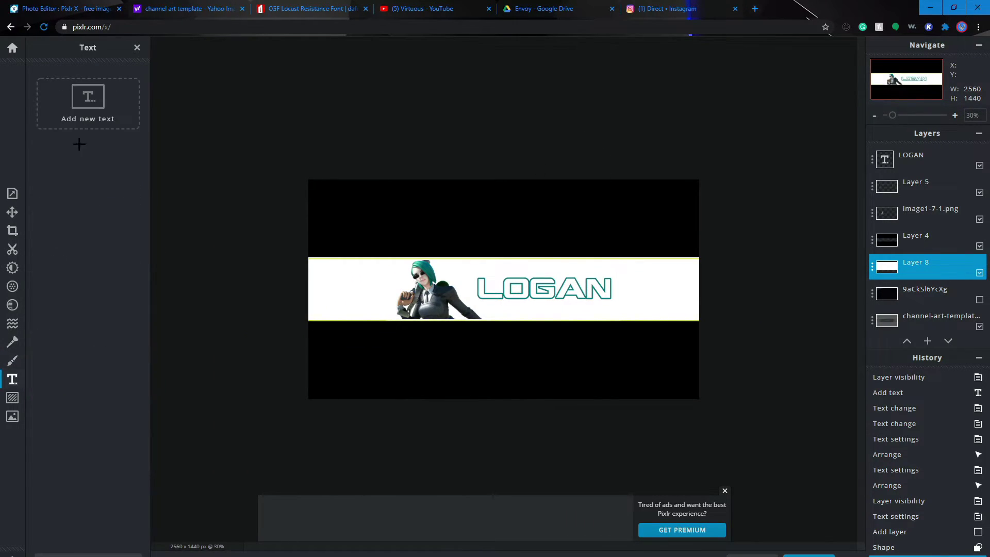
text(Tough times never last but tough people do)
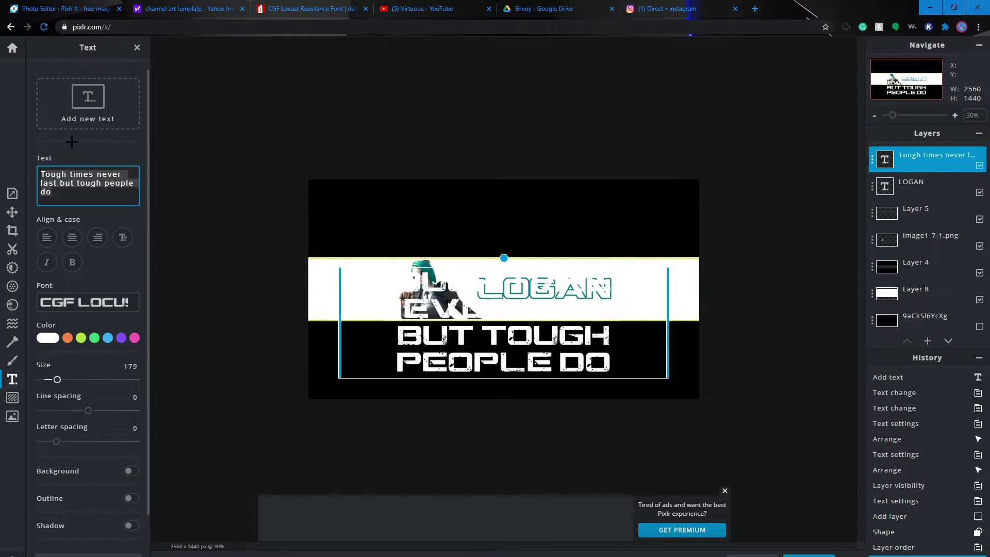
text(Xen)
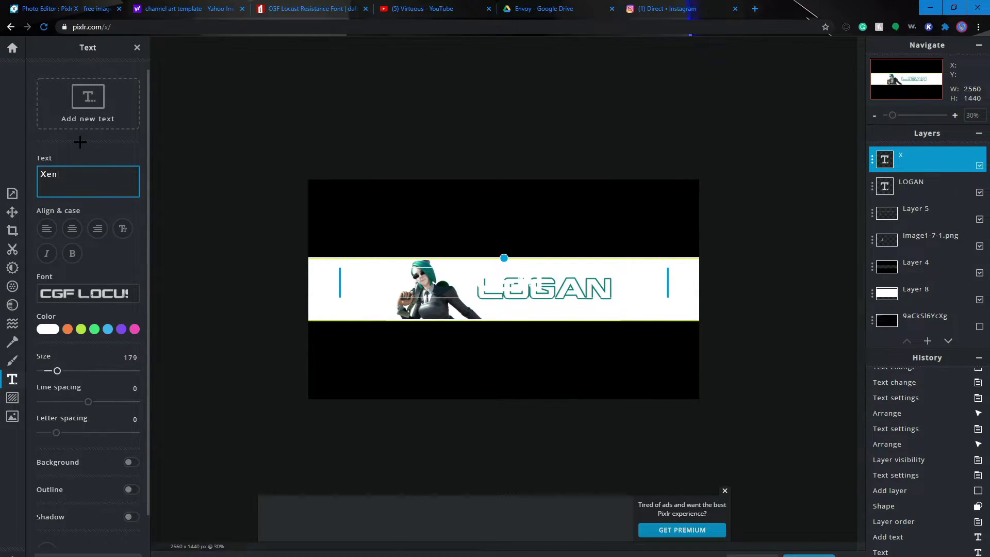
- Try a teal #15827E outline sampled from the character's hair on the Xen text, ending with the outline turned off
scroll(116, 380, down, 1)
click(131, 463)
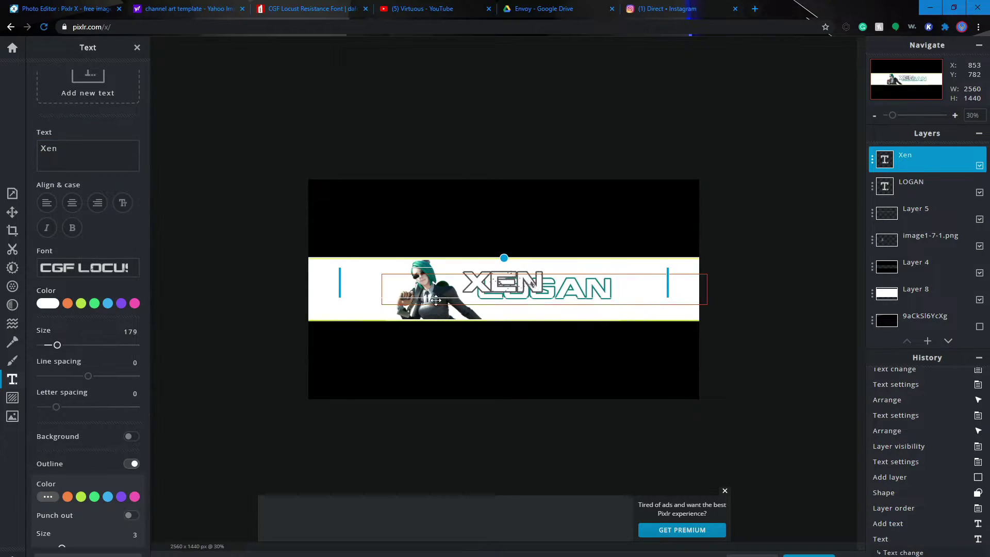
scroll(367, 302, up, 3)
scroll(132, 458, down, 2)
click(48, 405)
click(131, 504)
click(451, 297)
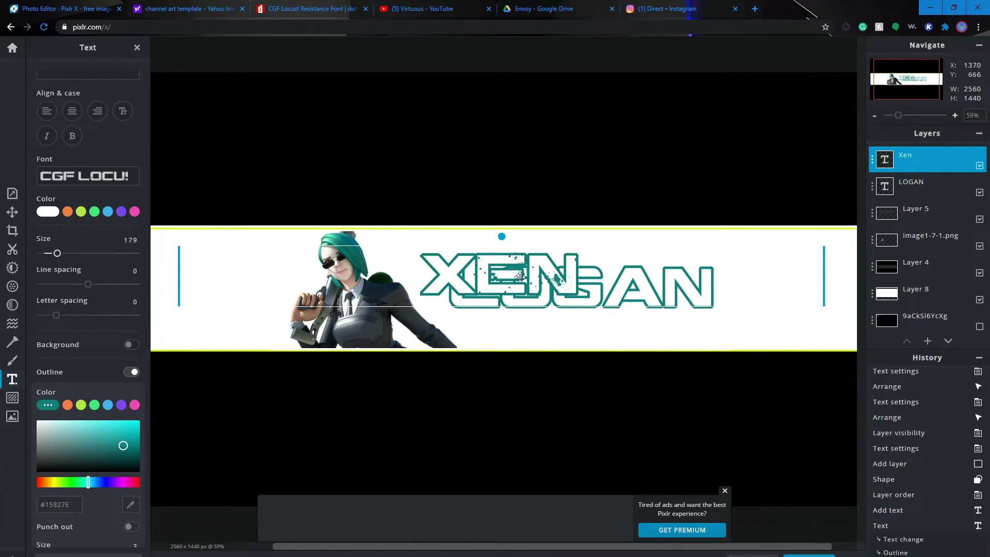
click(130, 372)
- Set the Xen text's fill colour to dark teal #0C6359 by sampling it from the character's hair
click(48, 303)
click(130, 403)
click(361, 247)
scroll(440, 301, down, 2)
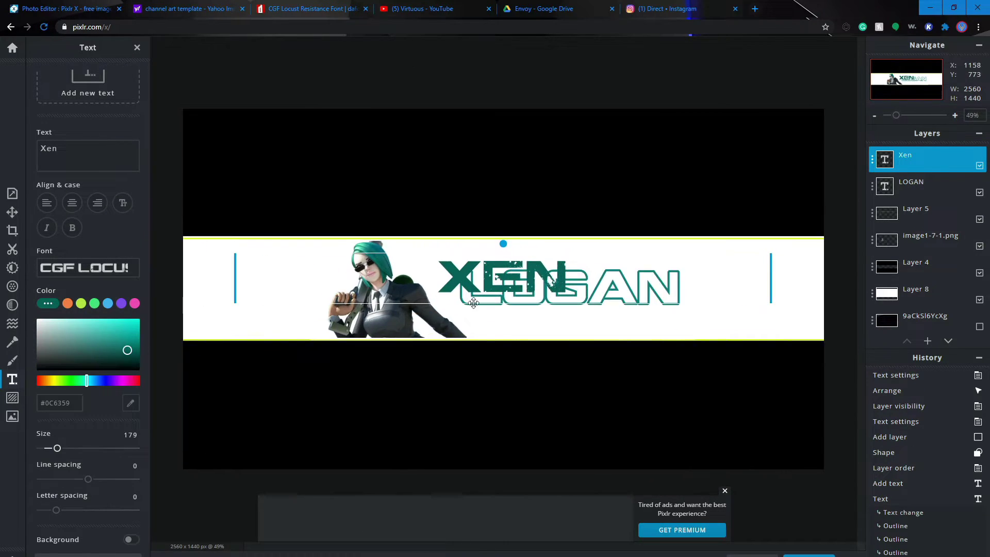
- Reduce the Xen text to size 98 and move it above the right end of the large name text
scroll(440, 301, up, 3)
drag(56, 448, 49, 448)
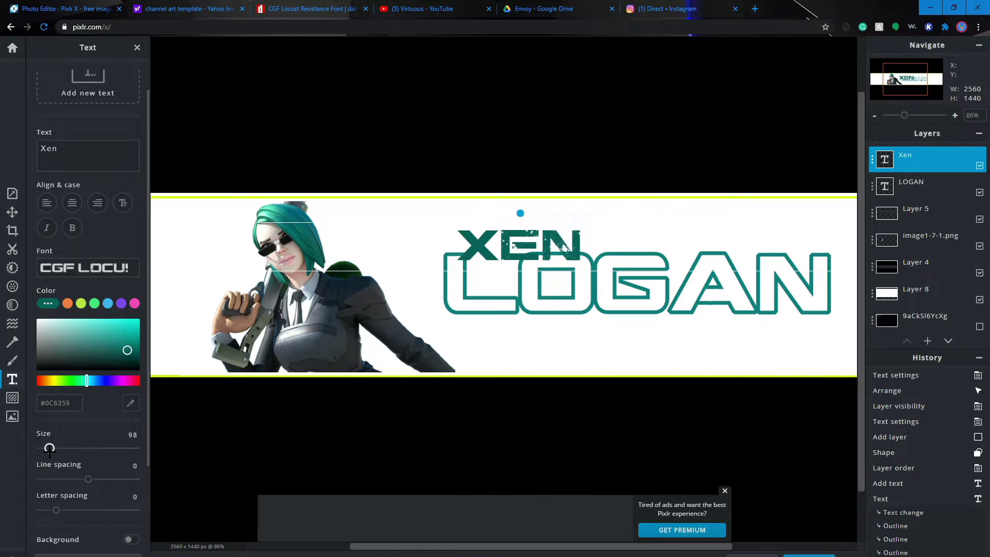
drag(520, 234, 786, 238)
scroll(388, 293, down, 2)
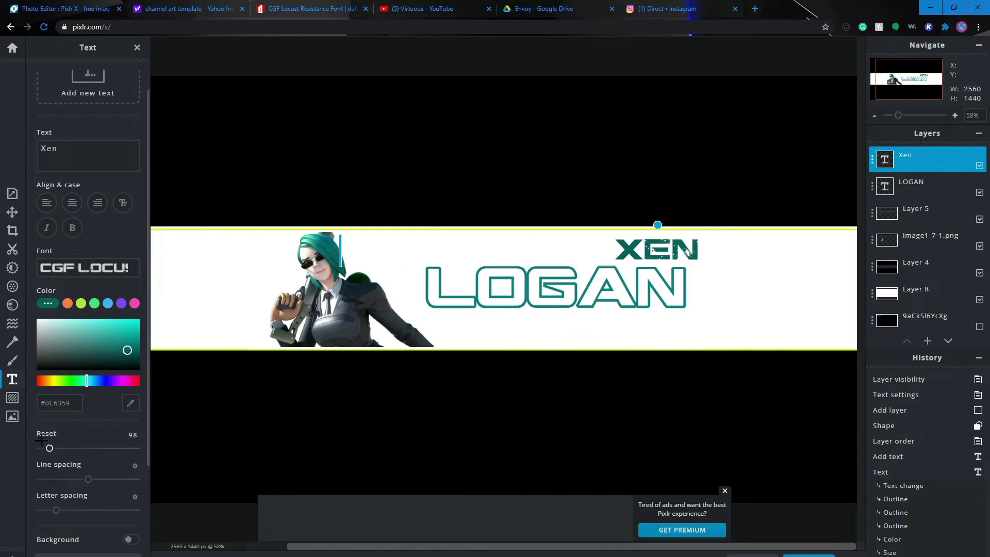
- Set the Xen text's size to 61, place it just above the name's last letter and deselect it
drag(49, 448, 45, 448)
scroll(515, 284, up, 3)
scroll(722, 247, down, 2)
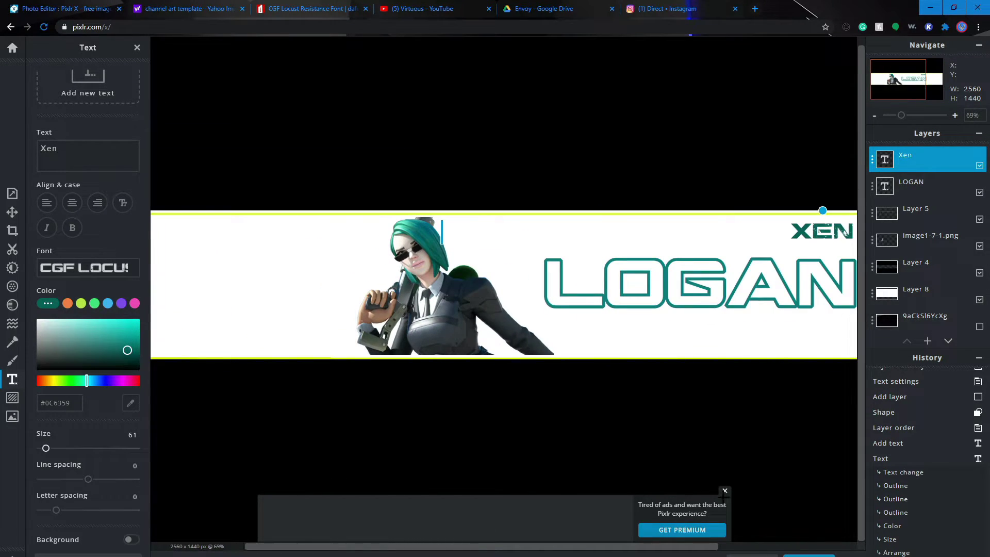
scroll(732, 299, right, 5)
drag(628, 233, 631, 247)
click(680, 271)
scroll(681, 271, down, 4)
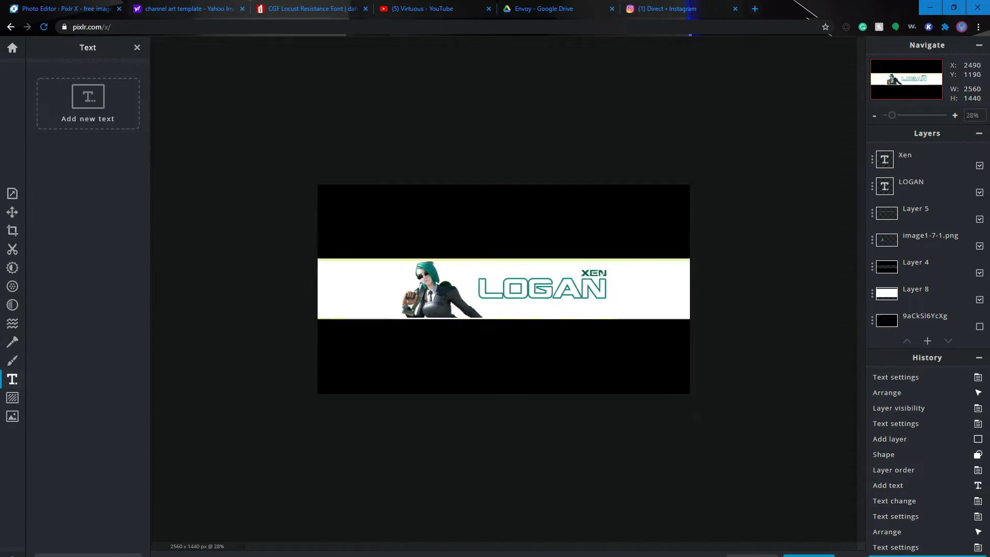
scroll(676, 360, up, 2)
scroll(673, 364, down, 2)
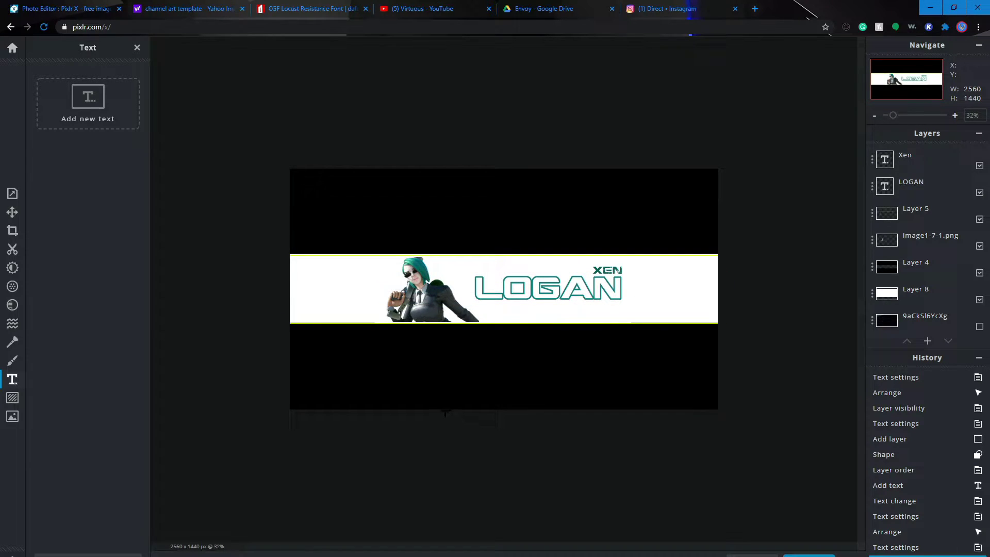
scroll(454, 419, up, 1)
scroll(457, 420, up, 1)
scroll(457, 420, down, 2)
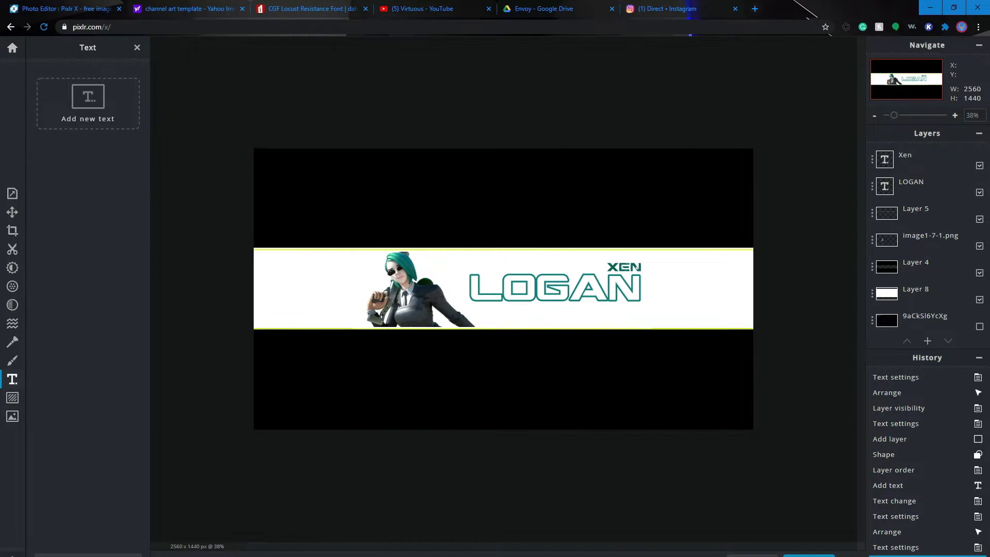
- Switch to the viesdzns gfx pack in Google Drive and look through its Abstract backgrounds folder
key(alt+Tab)
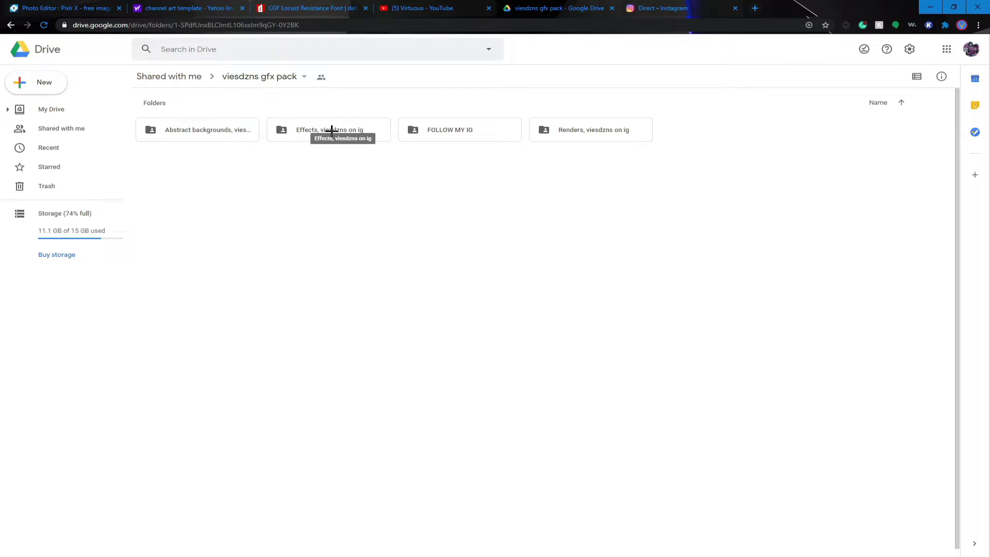
double_click(199, 130)
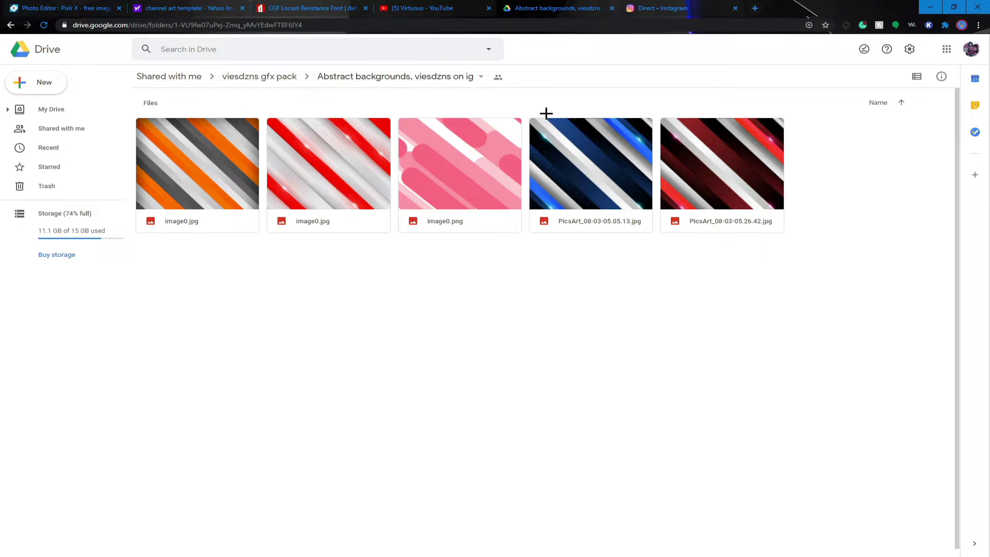
click(11, 25)
- Browse the images in the gfx pack's Effects folder and preview the pink and cyan smoke image
double_click(305, 128)
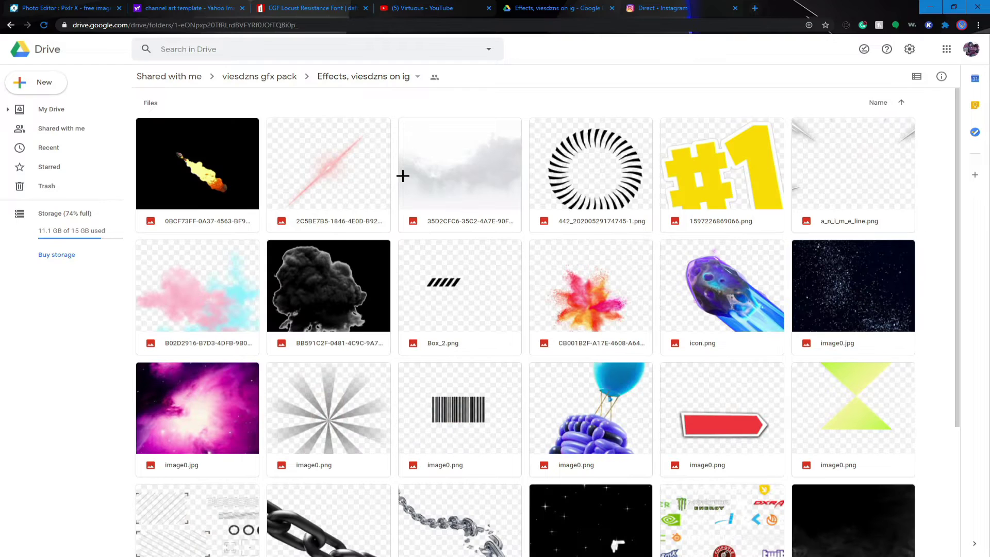
scroll(498, 228, down, 2)
scroll(498, 228, up, 2)
scroll(249, 273, down, 3)
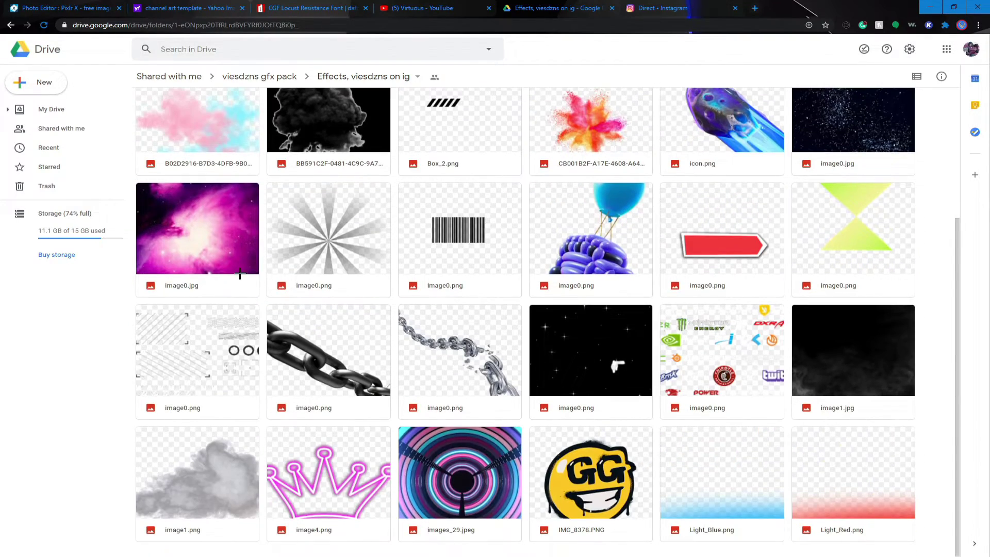
scroll(681, 413, up, 1)
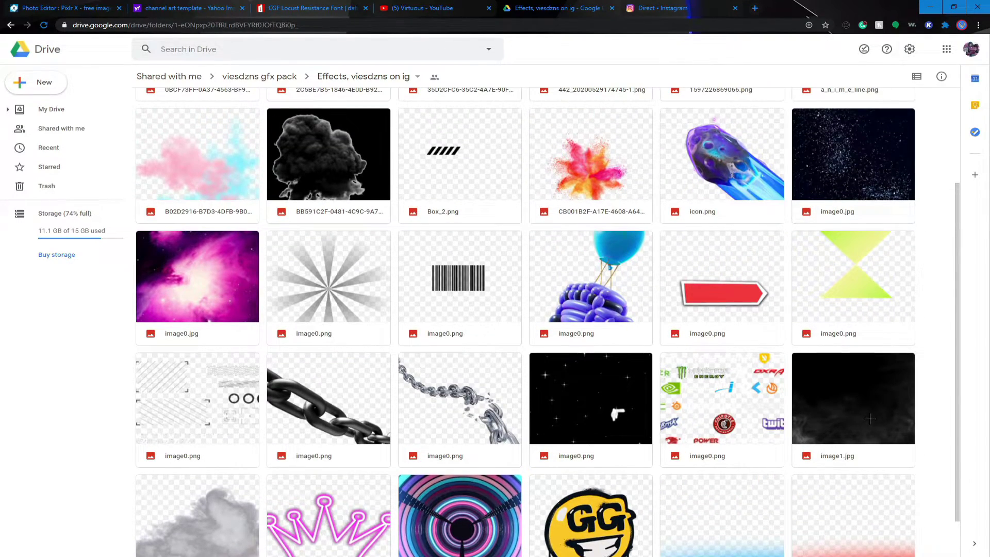
scroll(345, 311, up, 3)
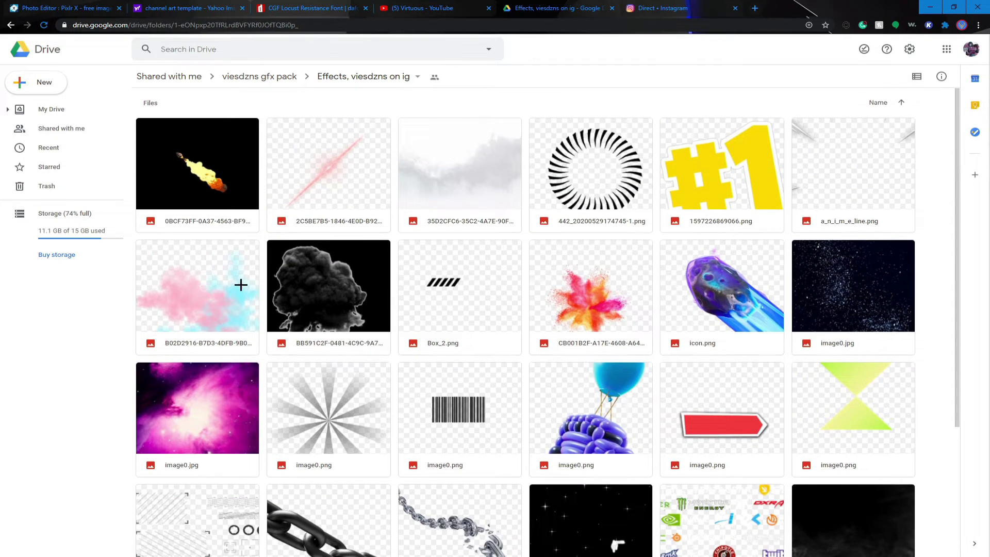
double_click(198, 296)
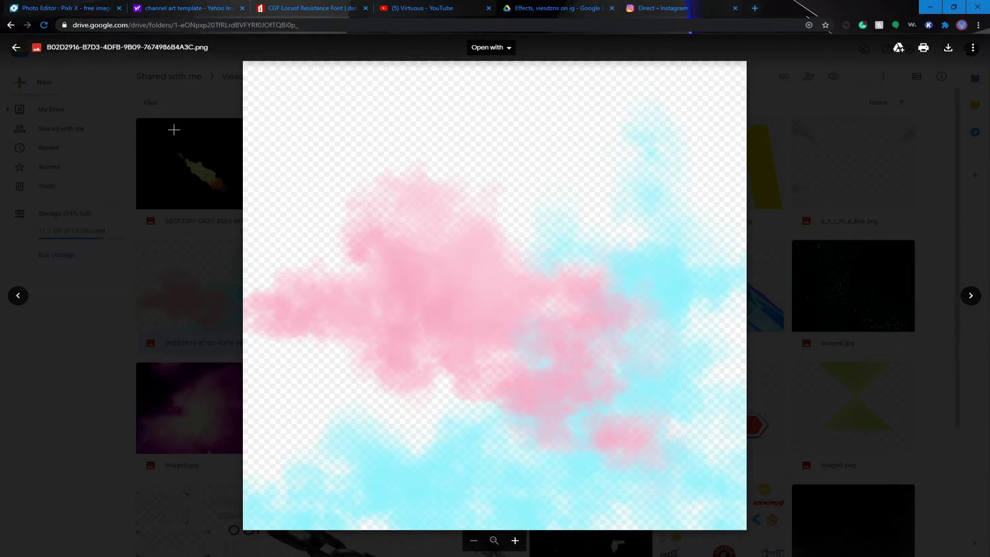
click(172, 126)
- Download the colourful powder explosion image, CB001B2F-A17E-4608-A642-C64AE7AA4E30.png, and place it in the Pixlr X banner as a new layer
double_click(621, 319)
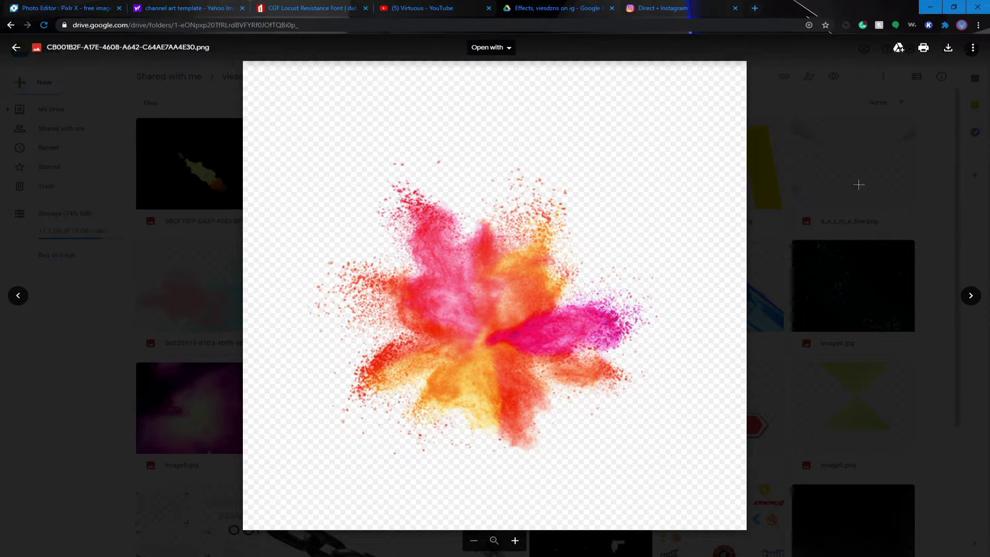
click(949, 47)
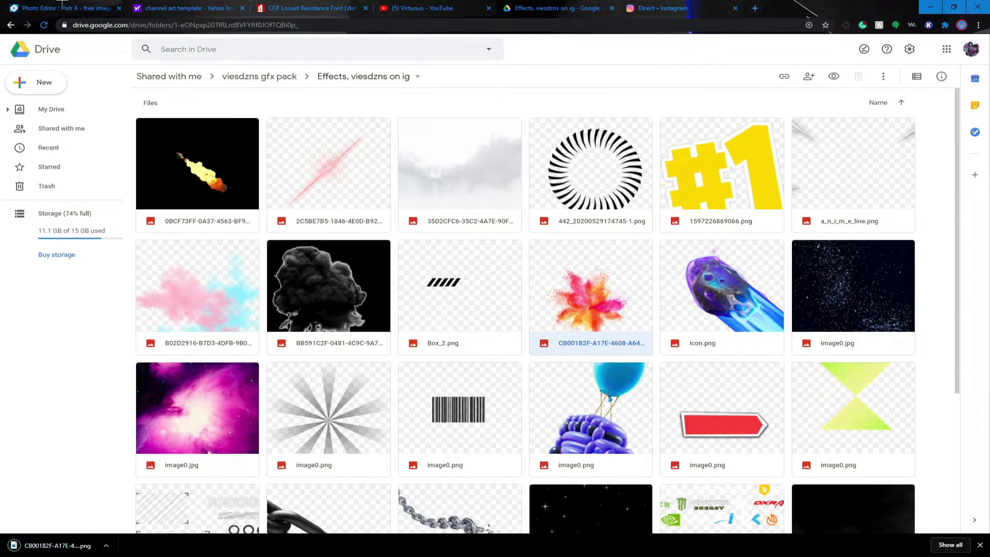
click(61, 3)
drag(57, 545, 539, 253)
click(544, 316)
scroll(581, 299, up, 2)
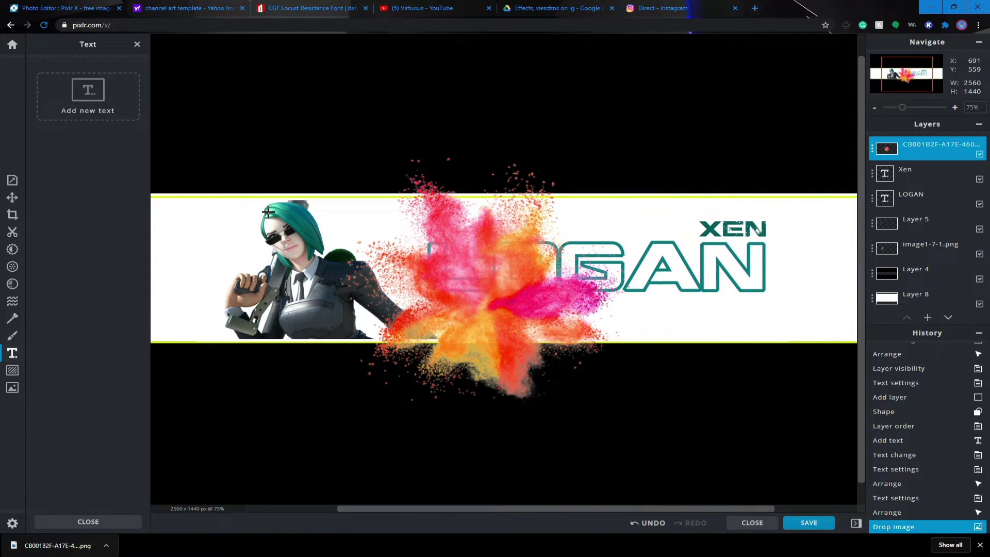
- Invert the powder explosion layer's colours and tone it at amount 100 with highlight colour #0D6359 sampled from the character's hair
click(13, 249)
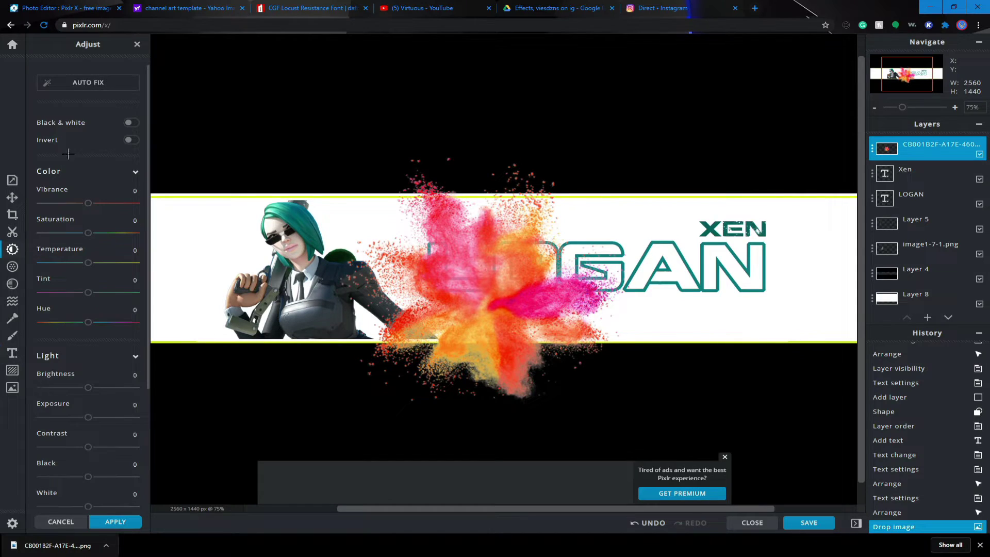
click(131, 139)
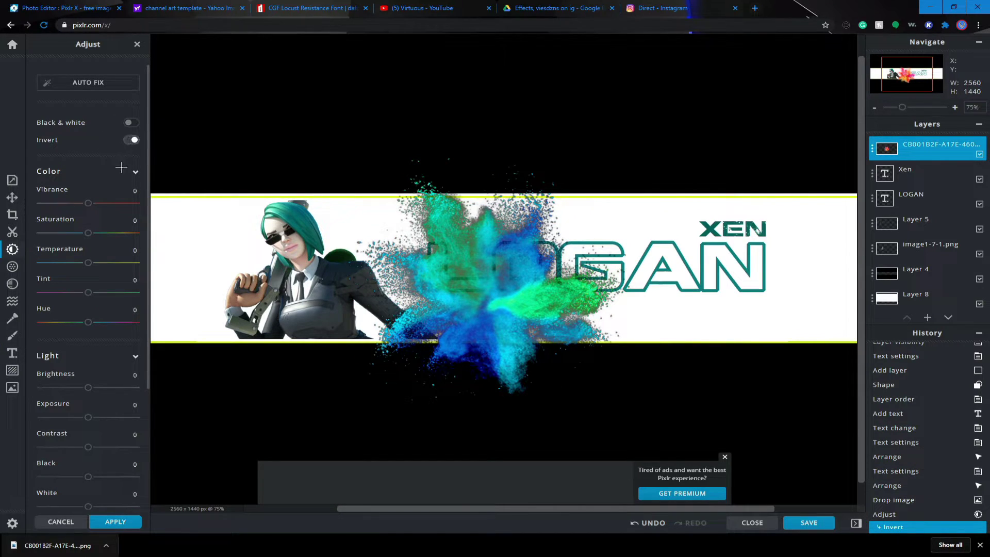
scroll(122, 162, down, 3)
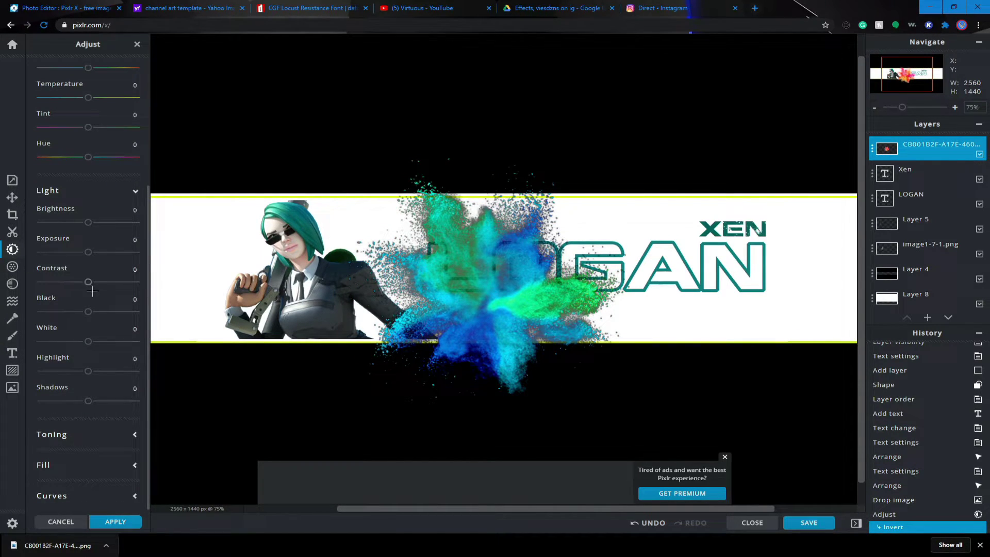
click(109, 435)
scroll(88, 335, down, 2)
drag(37, 381, 233, 387)
click(48, 407)
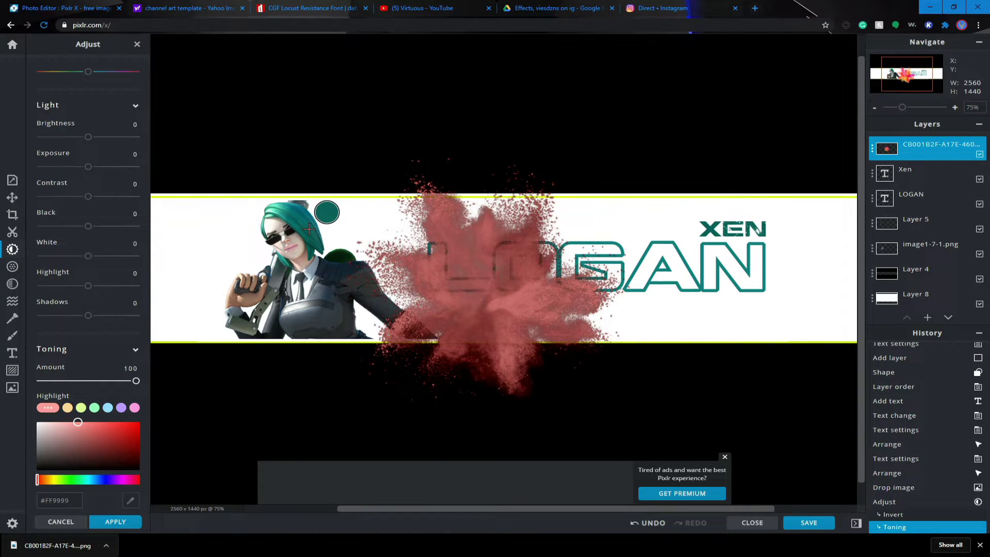
click(309, 228)
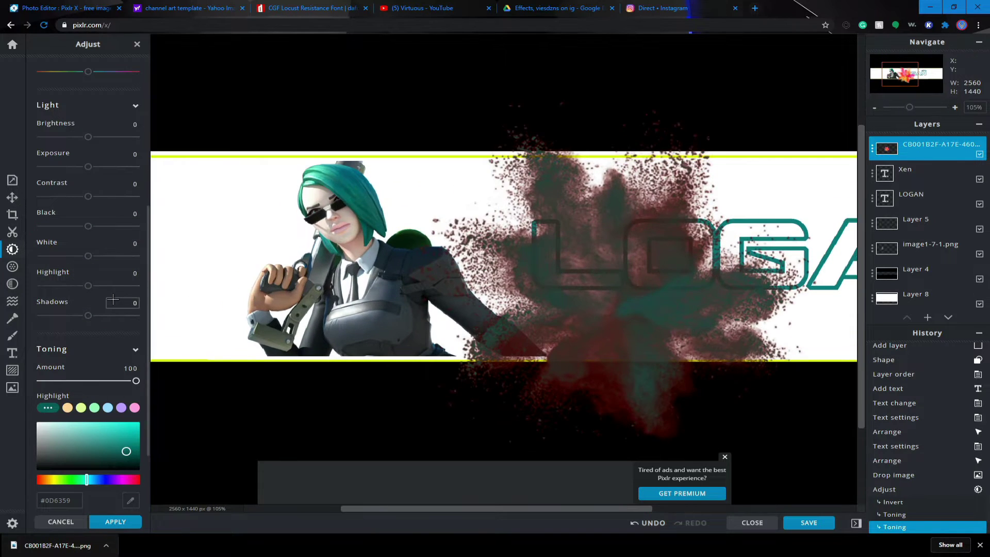
- Turn off the colour inversion on the powder explosion layer
scroll(103, 299, down, 3)
scroll(103, 299, up, 10)
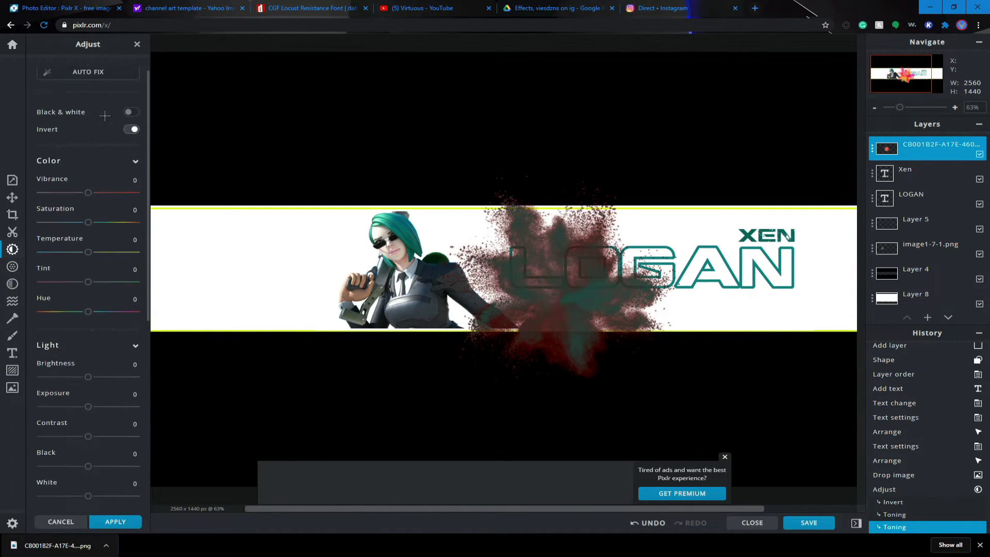
click(133, 140)
- Set the powder explosion layer's Highlight and Shadows adjustments to 100 and raise its White adjustment
scroll(106, 322, down, 6)
scroll(106, 322, down, 1)
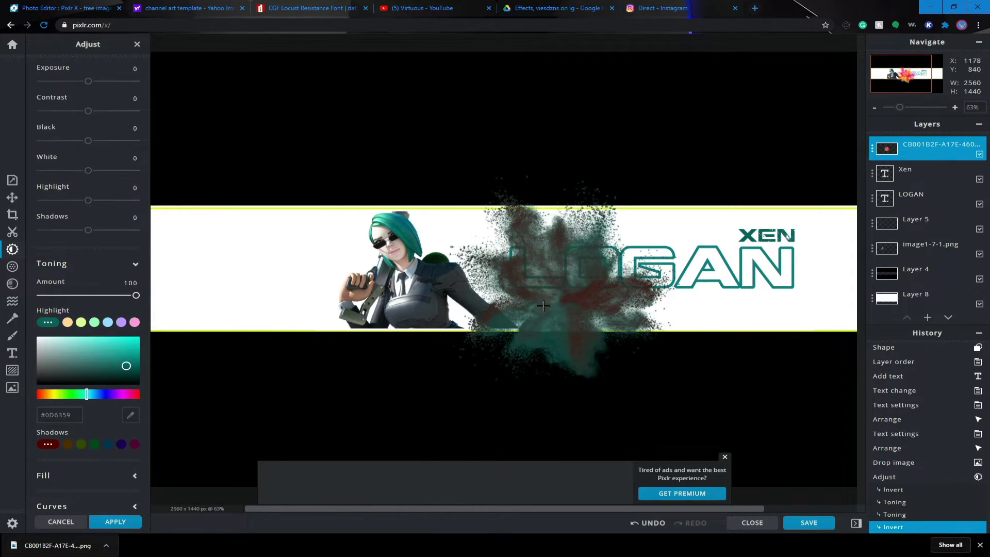
drag(86, 196, 205, 196)
drag(89, 230, 219, 227)
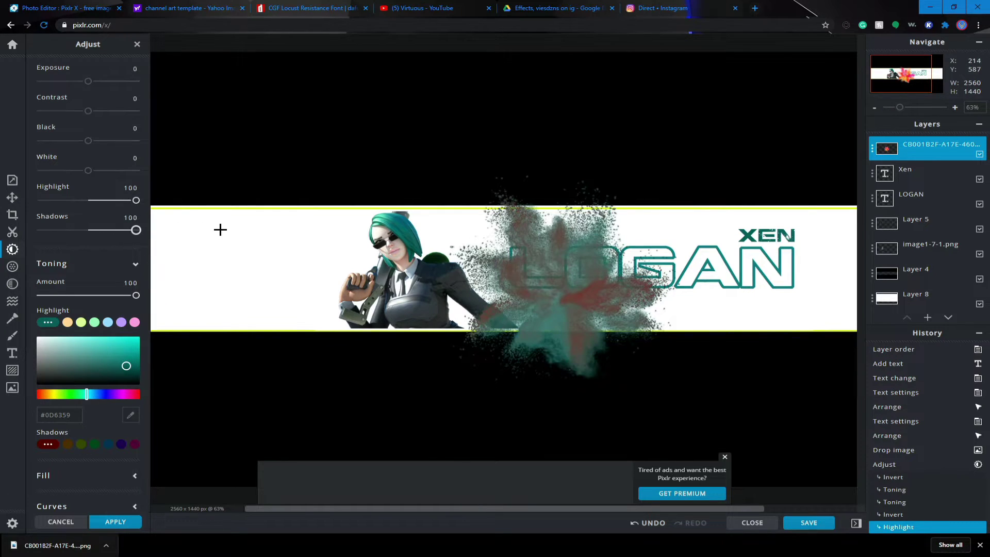
drag(87, 170, 193, 170)
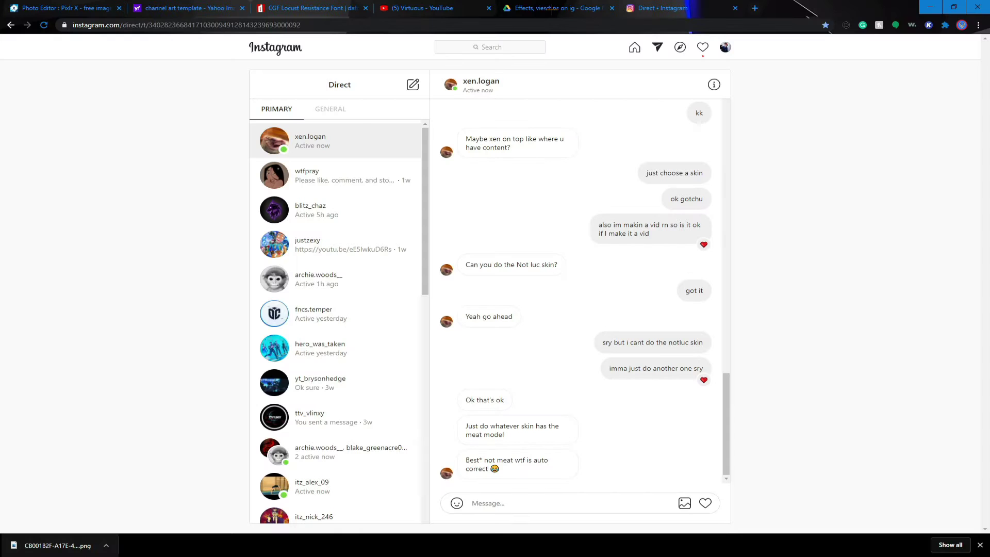
- Return to Pixlr X, activate the Draw tool and add a new empty layer at the top of the layer stack
click(422, 8)
click(294, 8)
click(216, 8)
click(60, 8)
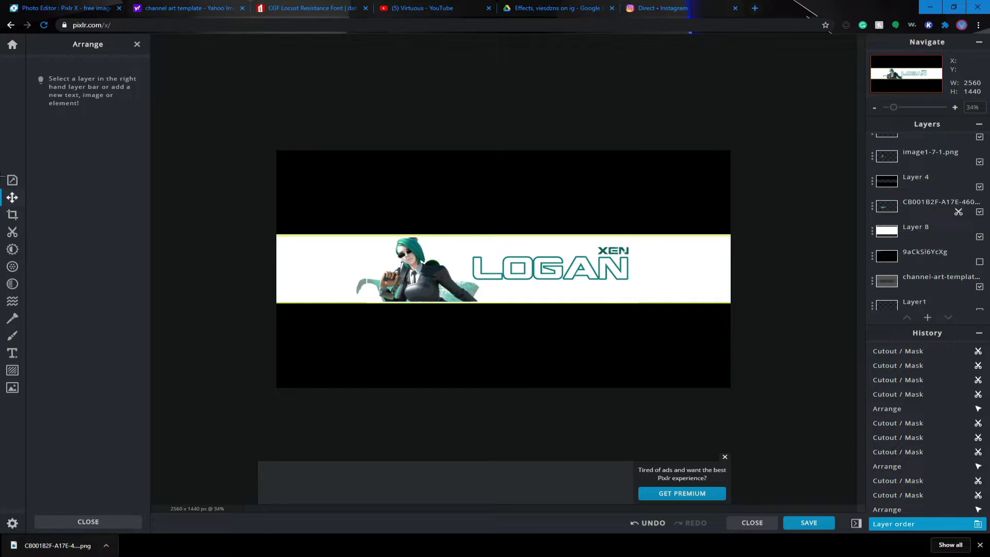
click(13, 336)
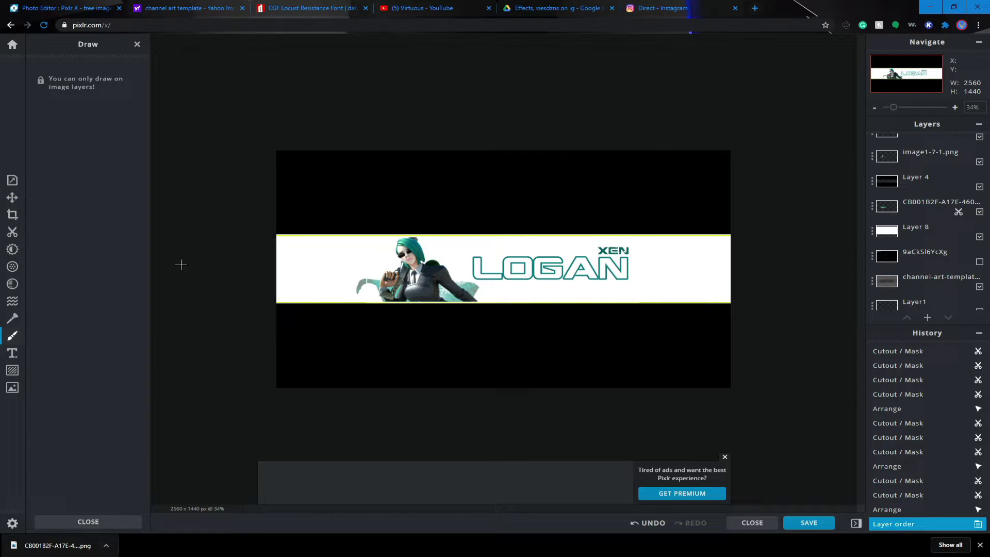
scroll(928, 170, up, 2)
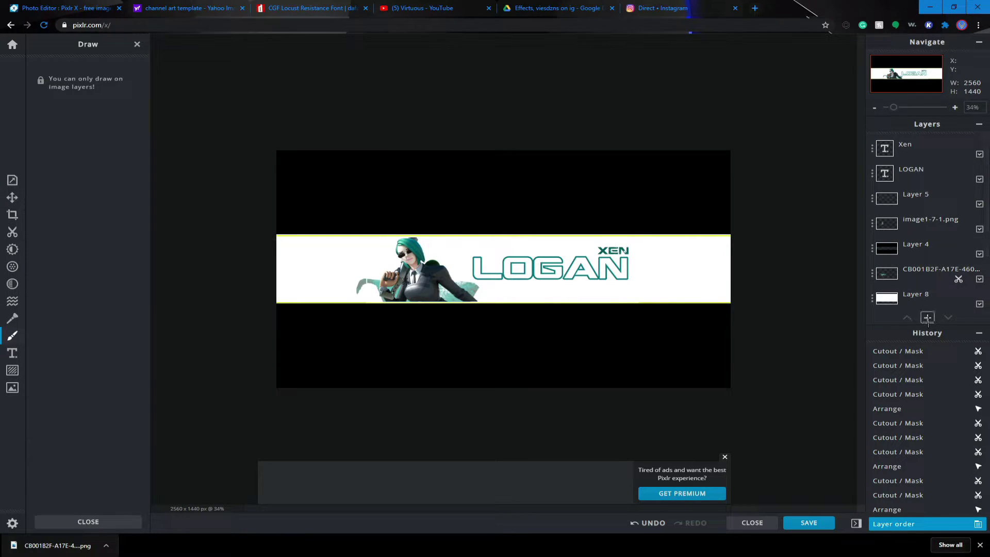
click(927, 318)
click(413, 278)
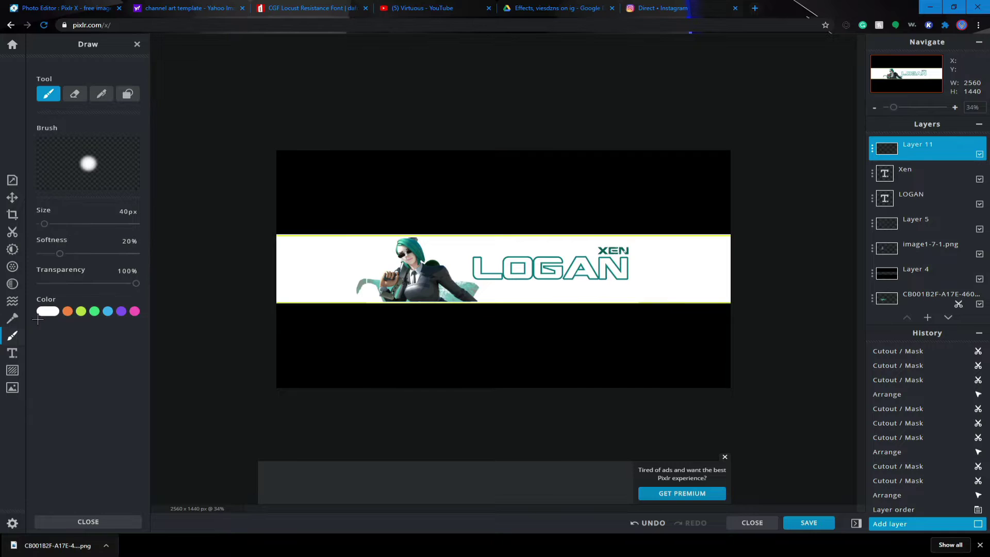
- Draw a straight line of size 10 in #17837F, sampled from the name's outline, as an underline beneath the large name text
click(128, 94)
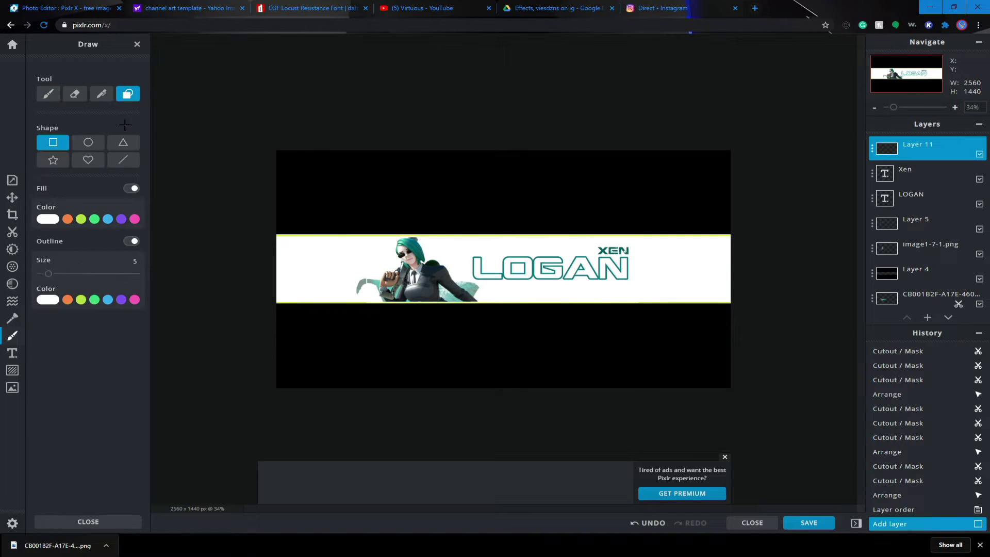
click(132, 165)
drag(42, 203, 51, 202)
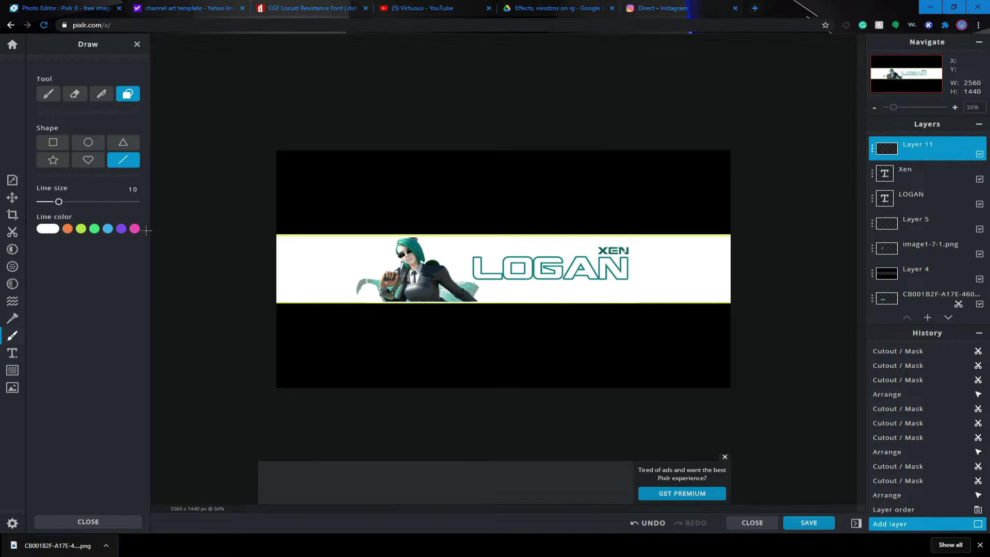
click(45, 230)
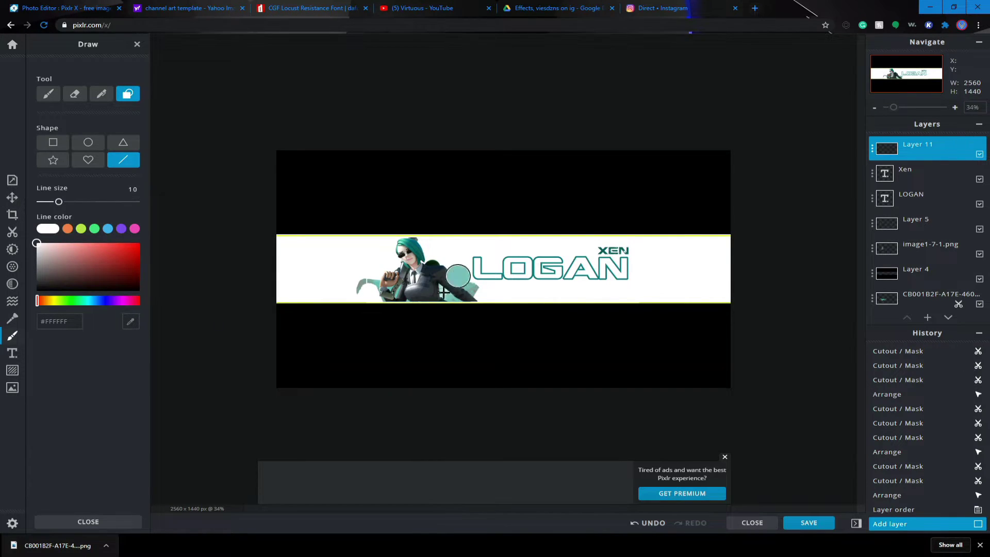
click(470, 269)
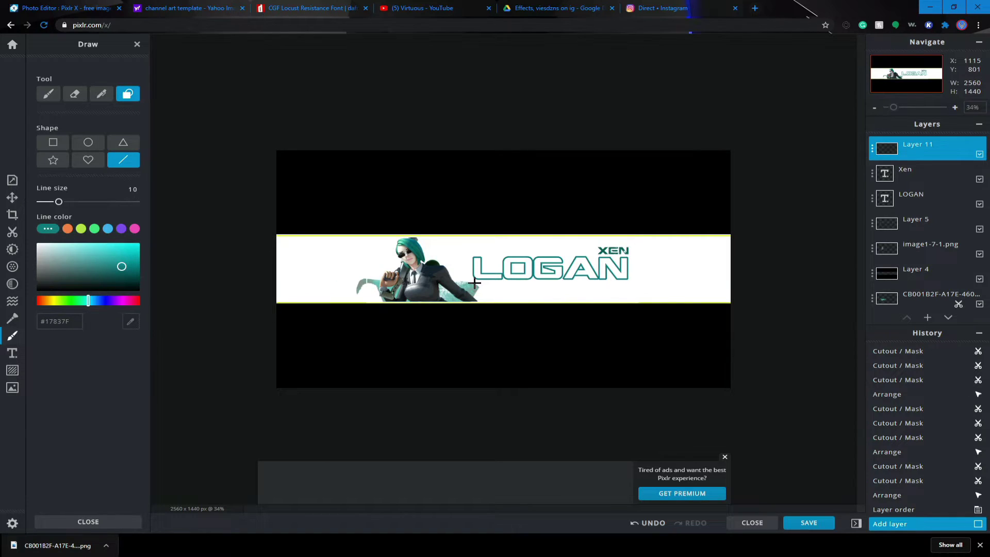
drag(475, 281, 627, 282)
scroll(663, 316, down, 1)
scroll(590, 319, up, 4)
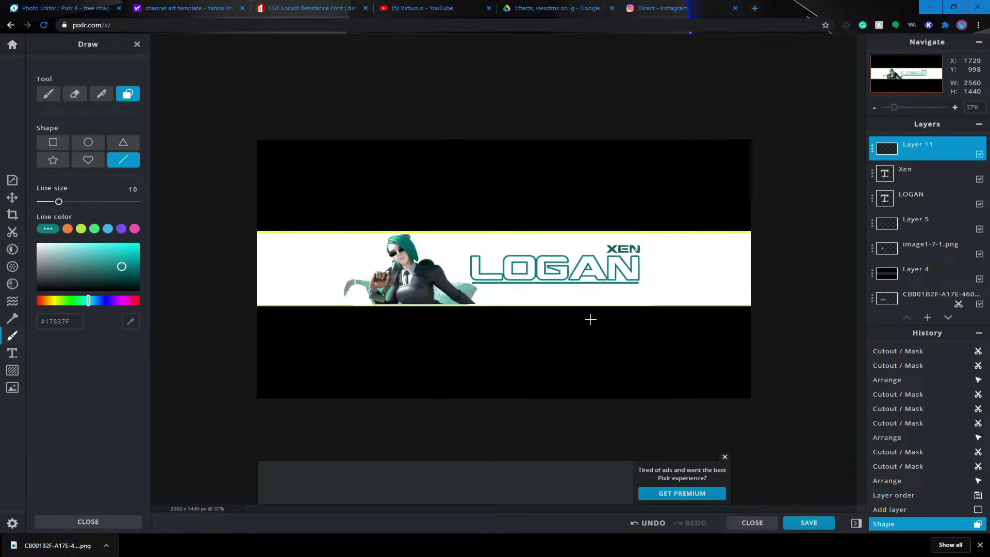
scroll(581, 308, down, 4)
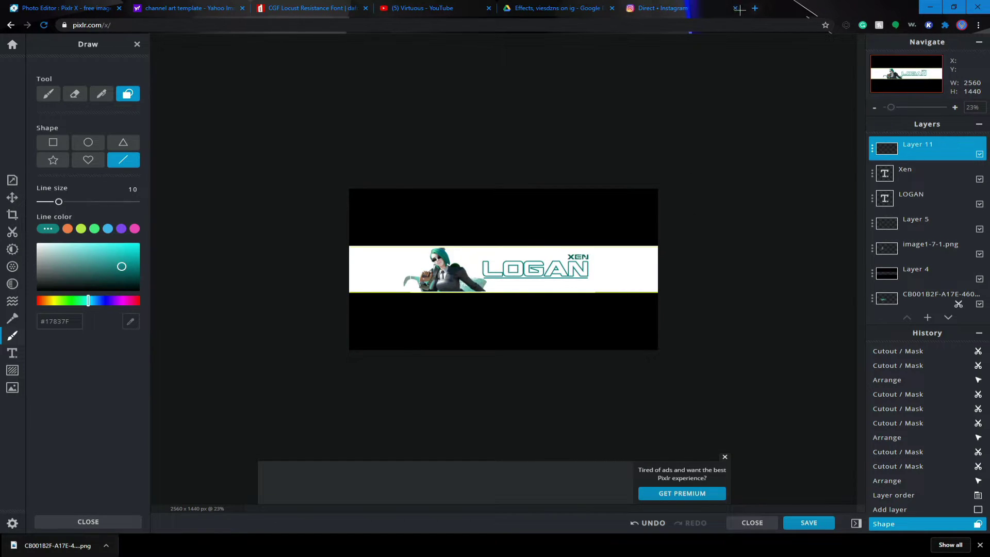
scroll(689, 216, up, 2)
scroll(670, 221, down, 2)
scroll(665, 271, up, 2)
scroll(619, 298, down, 3)
scroll(581, 300, up, 5)
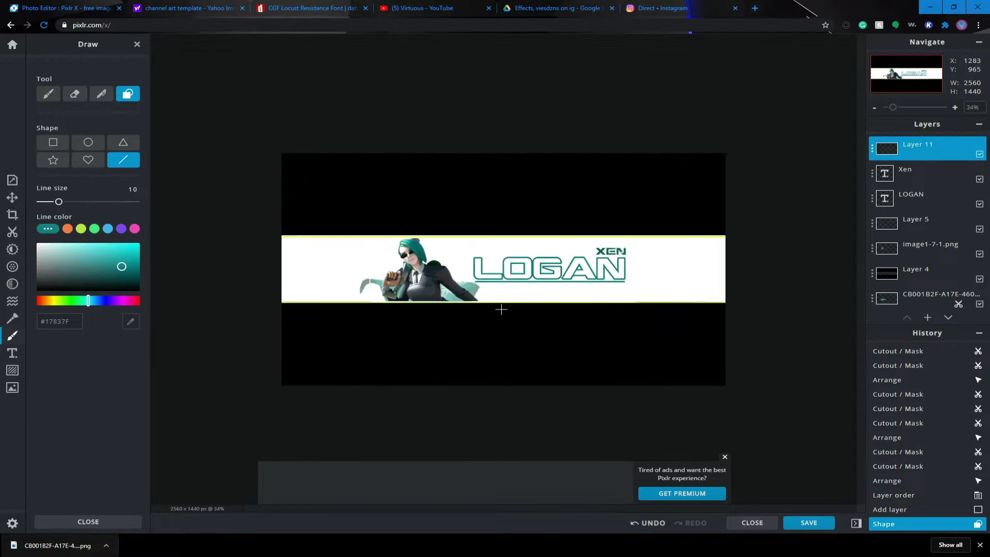
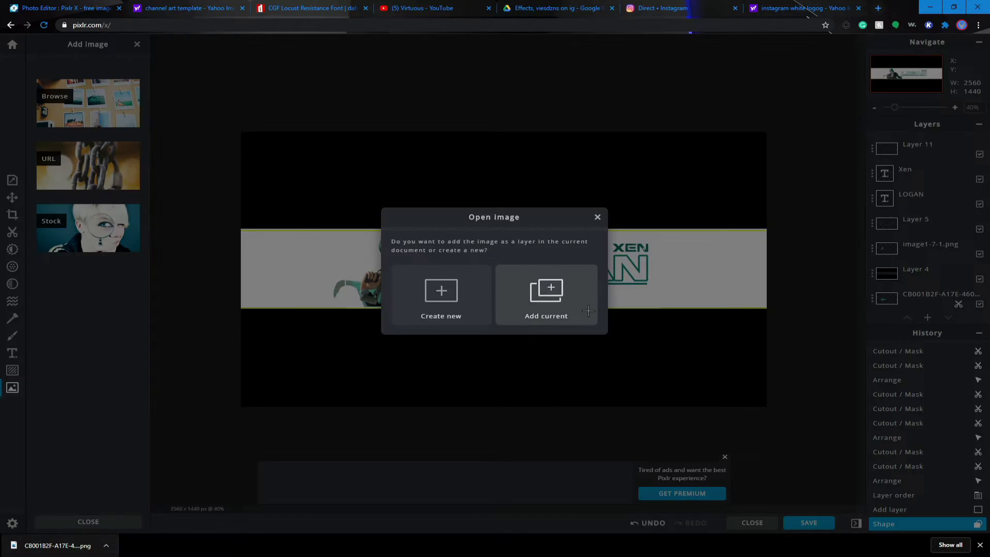
- Add the Twitter bird image as a layer in the current document and scale it down over the name area
click(549, 292)
scroll(510, 257, up, 3)
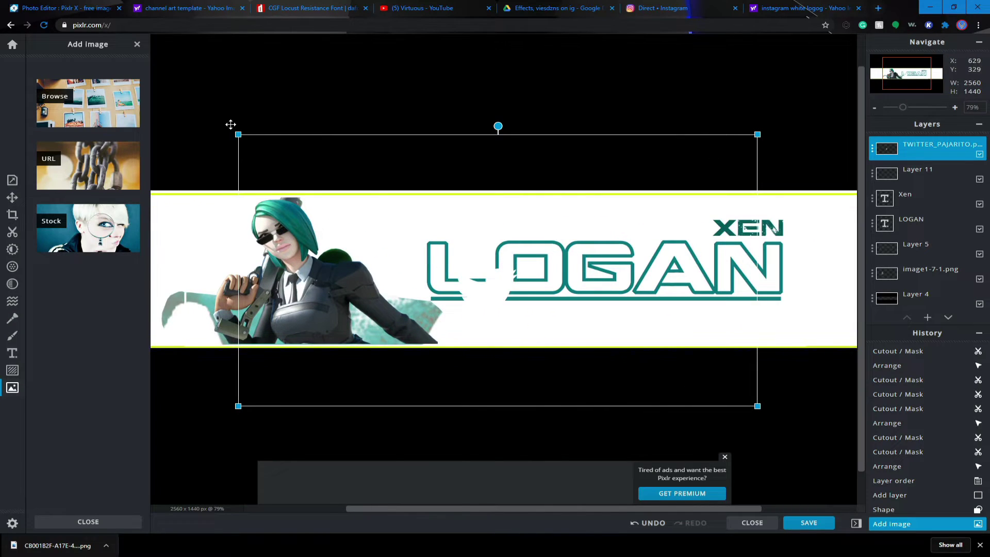
drag(238, 135, 426, 232)
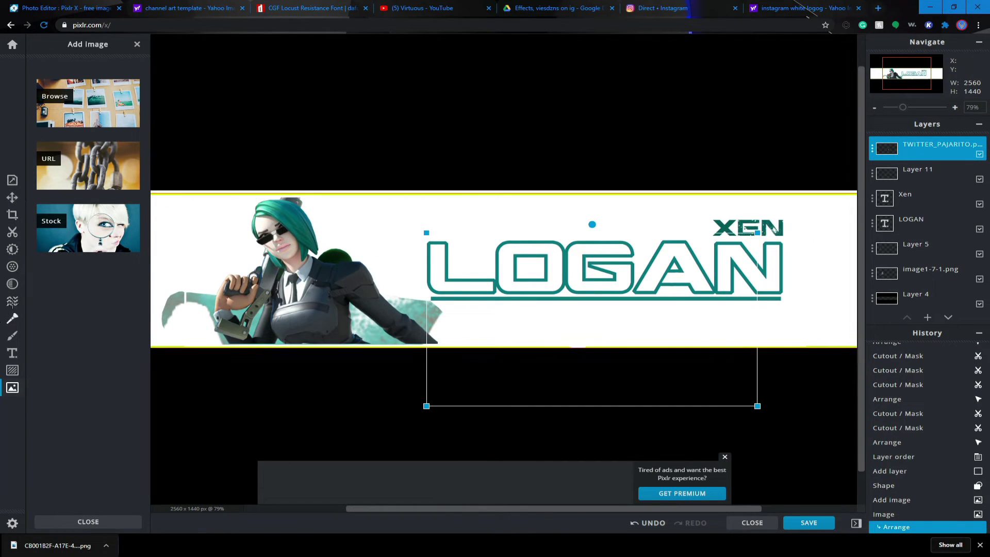
- Tone the Twitter logo at amount 100 with highlight colour #1A6660 sampled from the character's hair
click(12, 249)
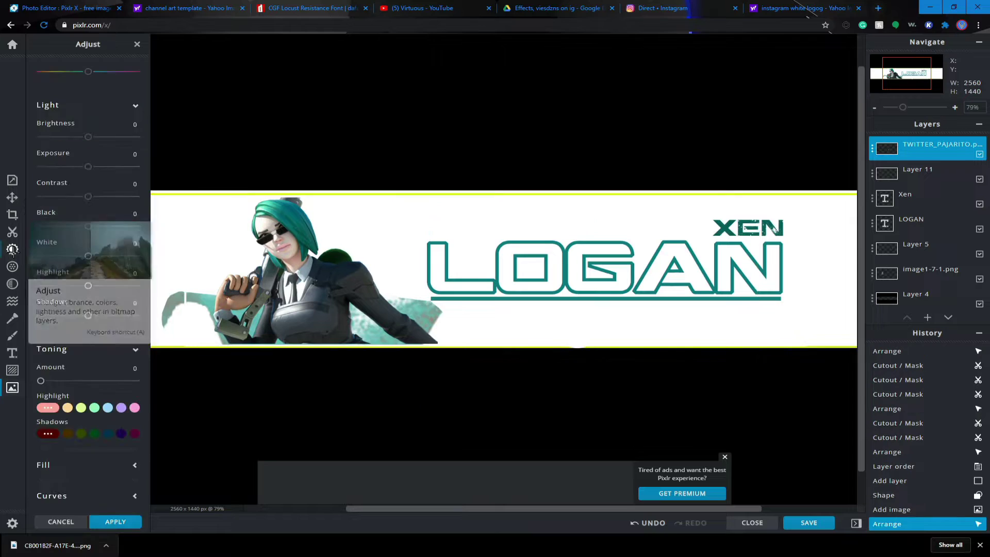
drag(44, 378, 249, 406)
click(48, 408)
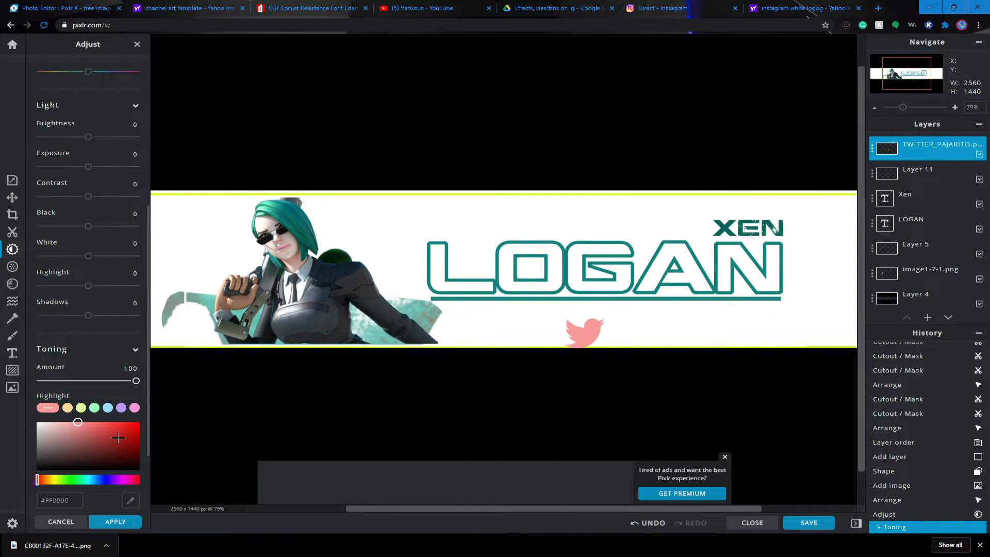
click(131, 500)
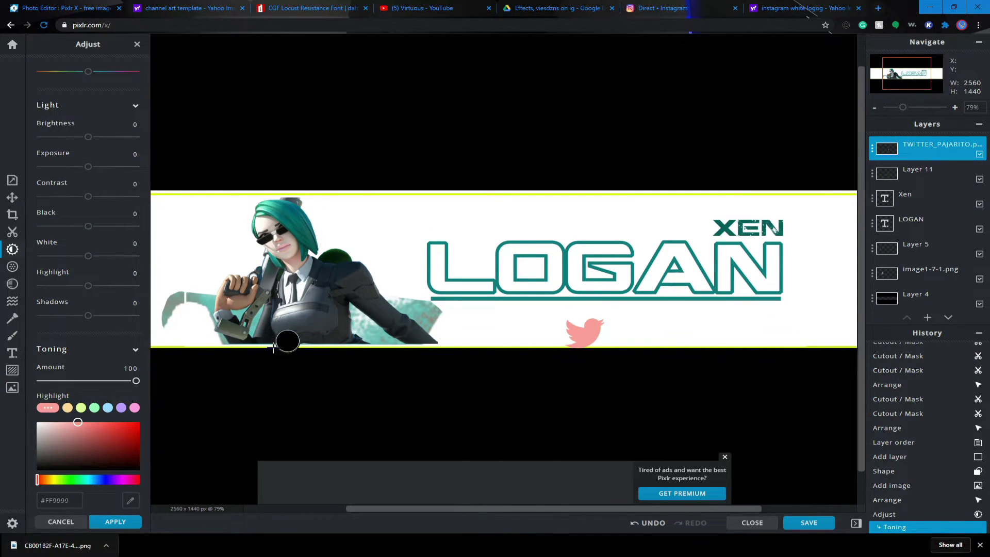
click(306, 229)
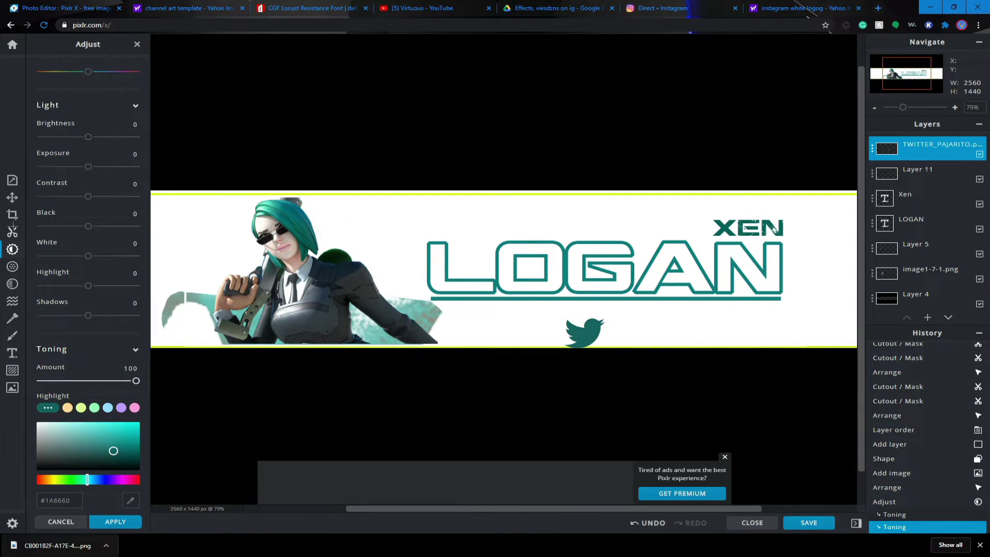
- Scale the Twitter logo layer to about 581 x 327 and place it above the first letter of the name
click(13, 197)
drag(612, 354, 473, 237)
drag(619, 289, 523, 239)
scroll(535, 279, up, 5)
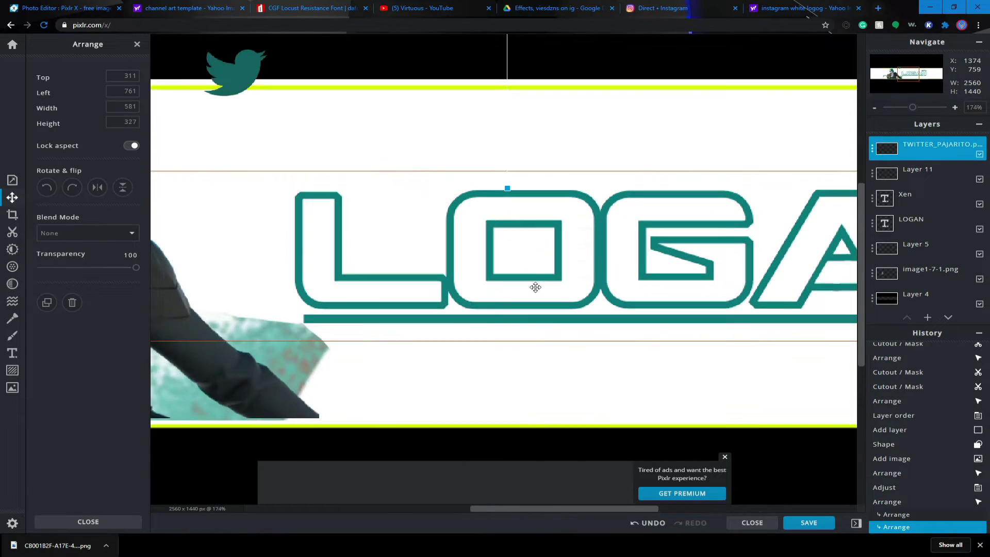
drag(240, 68, 349, 117)
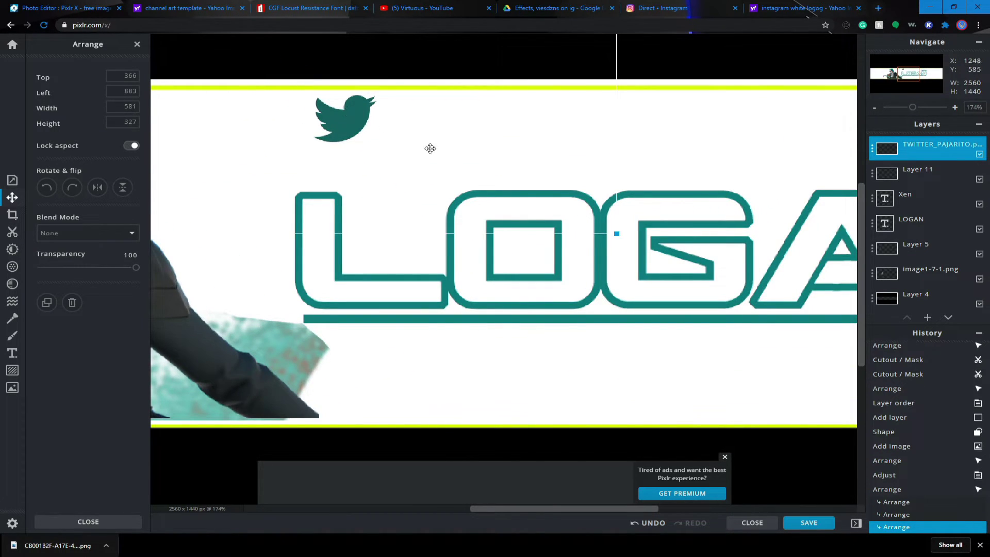
scroll(513, 217, down, 8)
scroll(513, 217, down, 1)
click(595, 142)
click(529, 250)
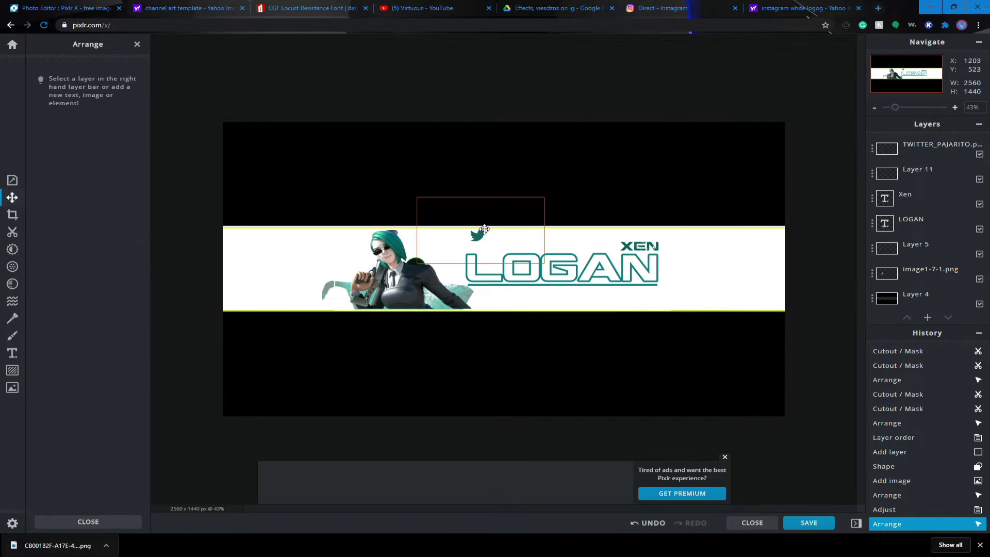
- Shrink the Twitter logo layer to about 478 x 269 and move it to the white strip's upper edge, at about left 1008, top 384
drag(543, 261, 520, 254)
scroll(521, 254, up, 4)
drag(445, 201, 456, 209)
scroll(506, 224, down, 4)
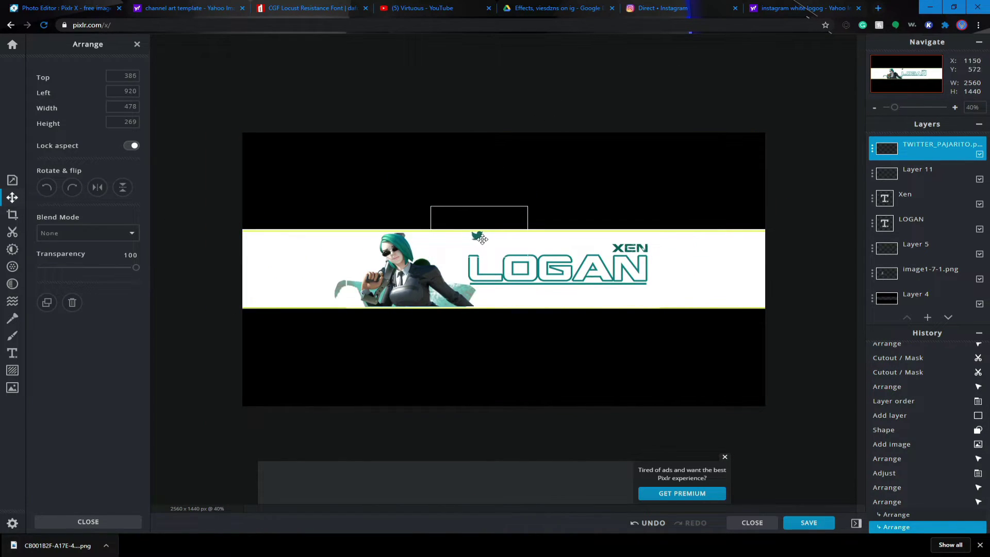
drag(476, 241, 495, 240)
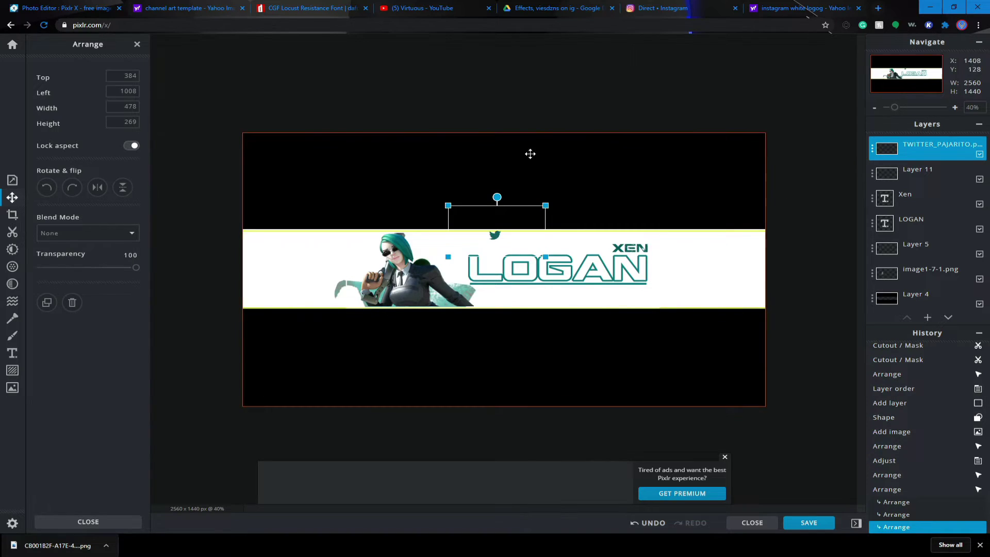
click(530, 88)
- Add the Instagram logo image as a layer in the current document, scale it down and move it onto the Twitter logo
scroll(509, 177, up, 1)
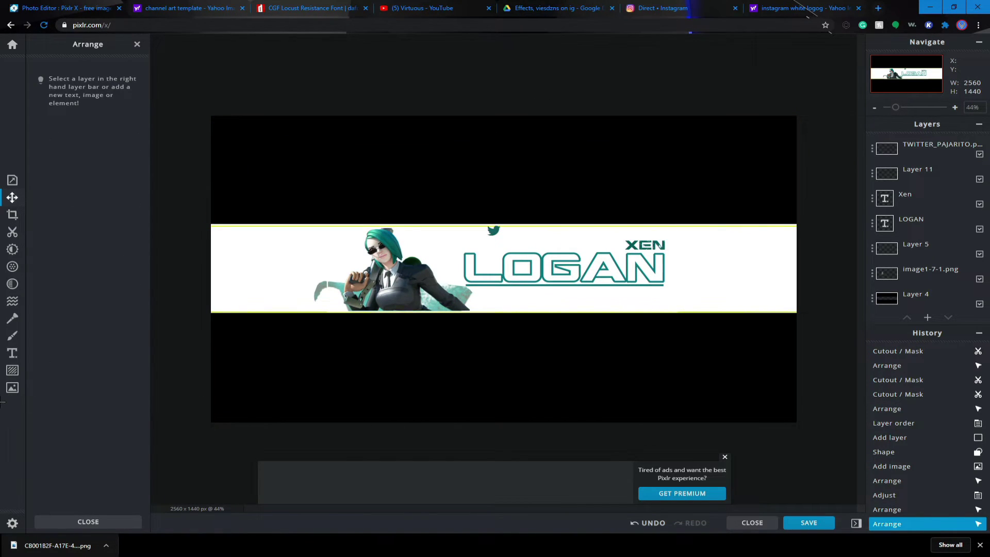
click(15, 386)
click(77, 111)
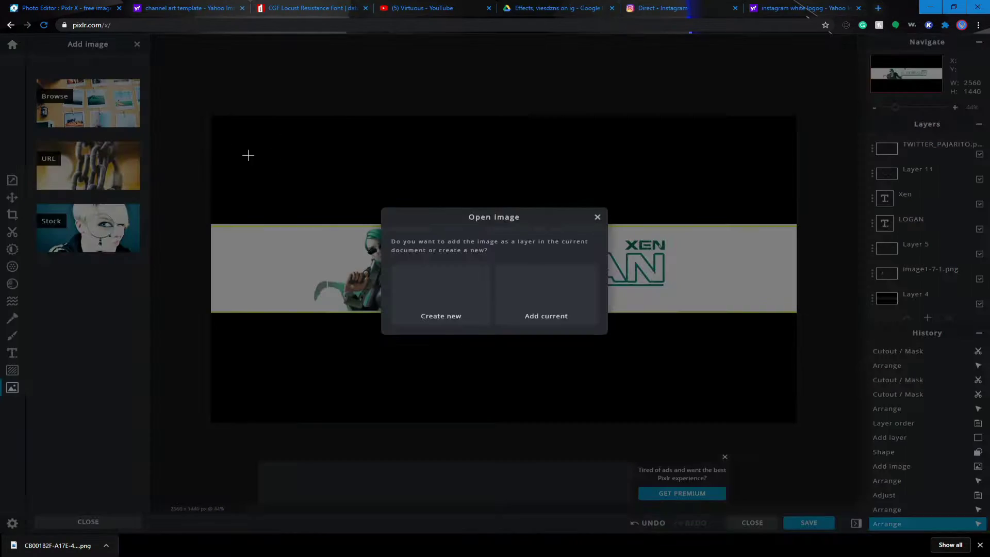
click(545, 297)
drag(362, 191, 537, 309)
scroll(652, 343, up, 3)
drag(651, 342, 451, 177)
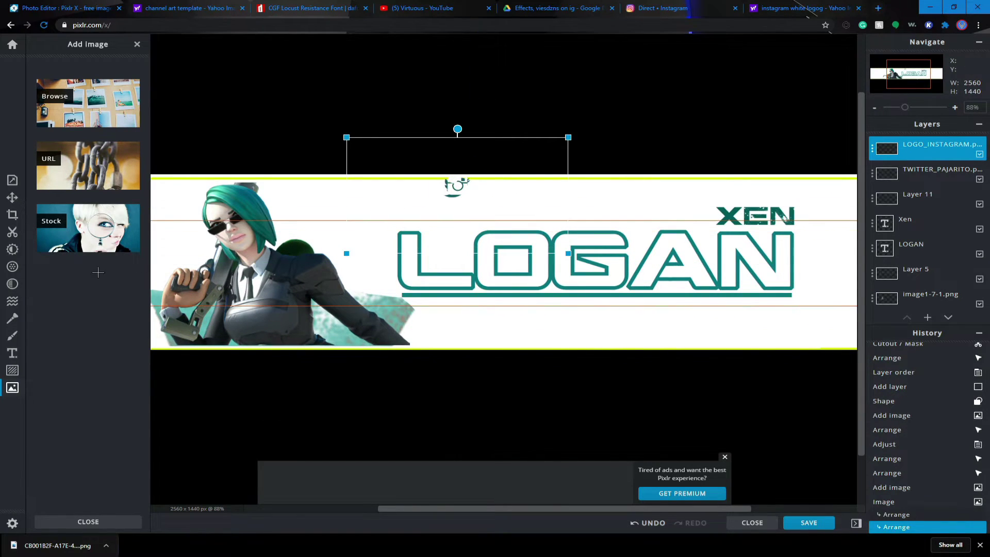
- Tone the Instagram logo at amount 100 with highlight colour #0B6C62 sampled from the character's hair
click(11, 250)
drag(46, 381, 369, 398)
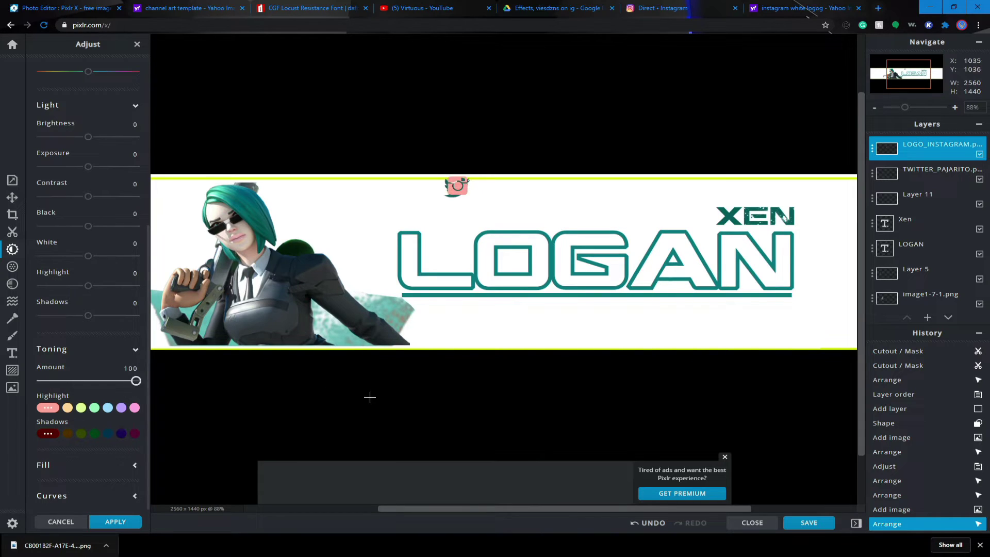
click(47, 408)
click(130, 499)
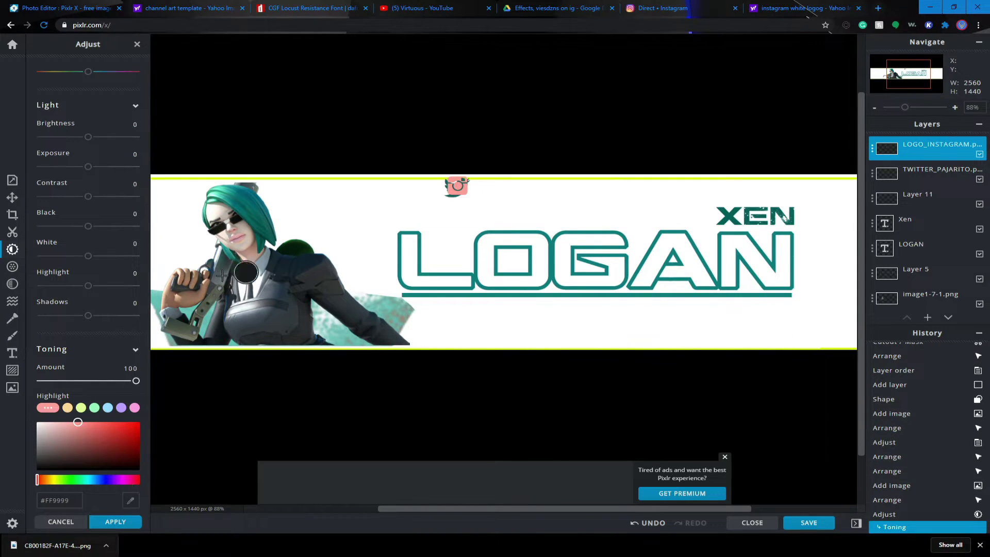
click(268, 189)
scroll(386, 242, up, 3)
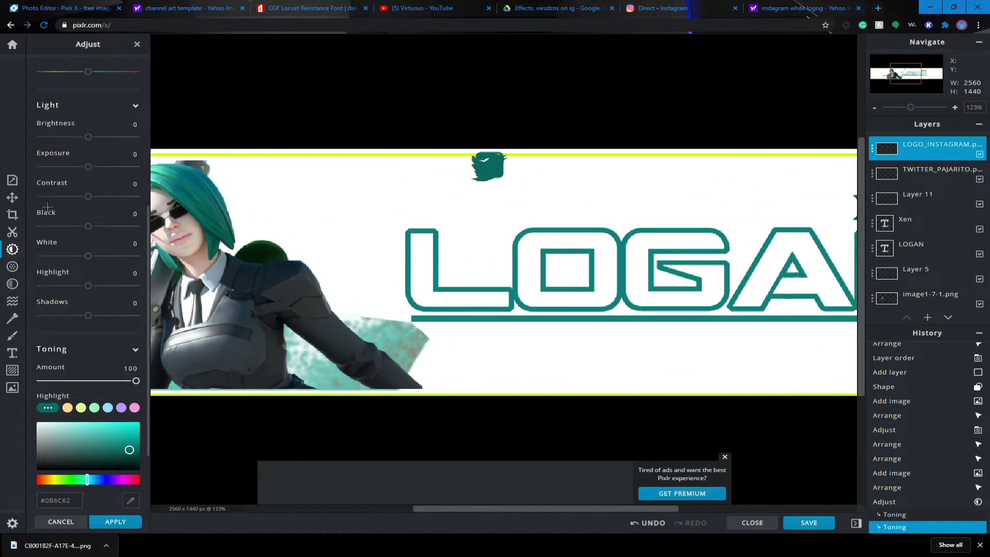
- Place the Instagram logo just right of the Twitter bird and scale its layer to about 467 x 263
click(13, 198)
drag(509, 167, 547, 169)
scroll(600, 165, down, 3)
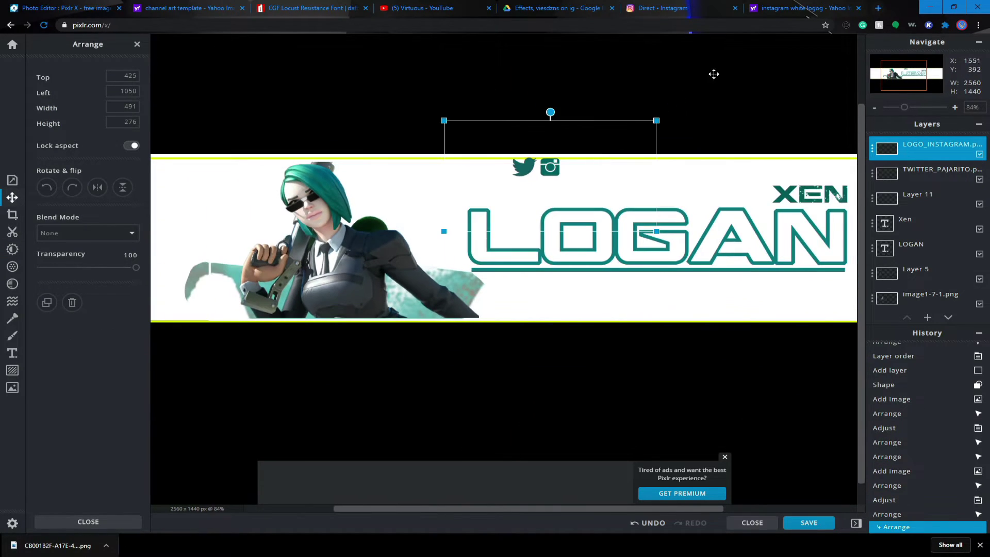
drag(658, 239, 651, 230)
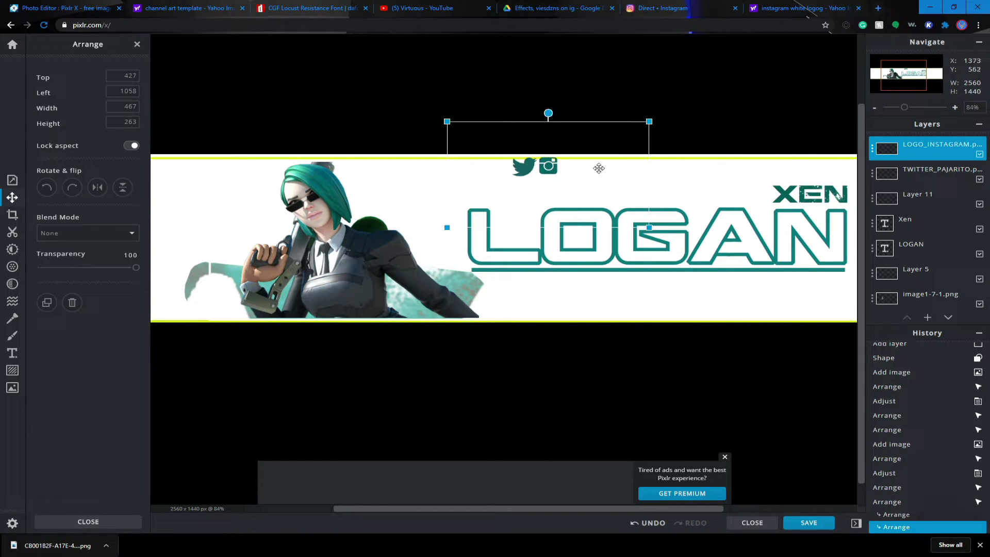
key(Escape)
- Scale the Twitter logo layer to about 443 x 249, keeping it beside the Instagram logo, and deselect it
click(449, 171)
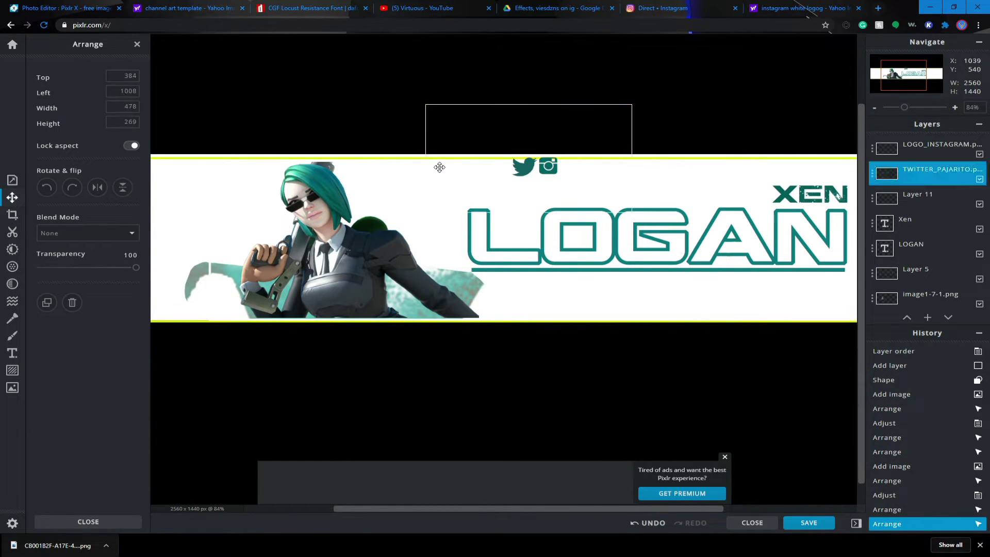
drag(427, 100, 469, 111)
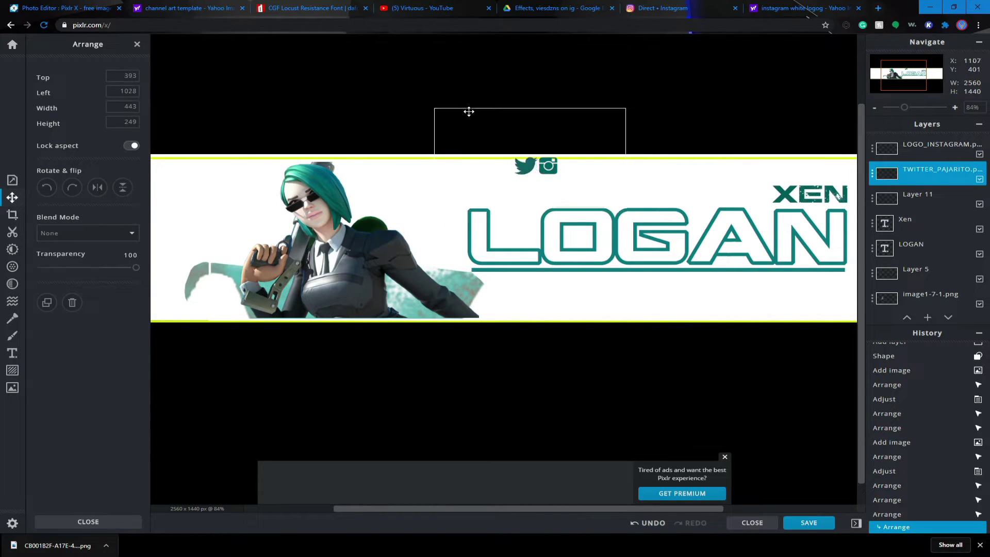
click(660, 117)
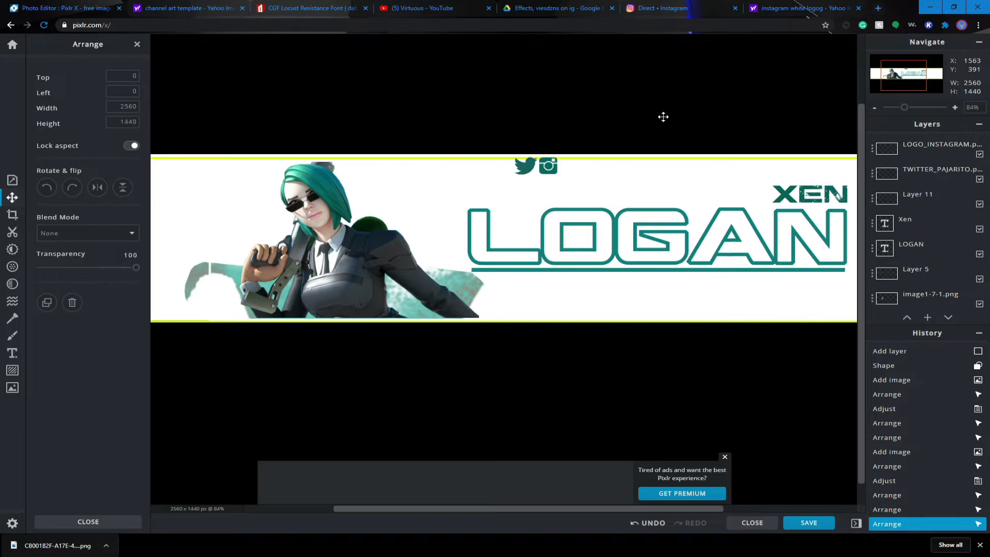
scroll(665, 155, down, 5)
click(706, 76)
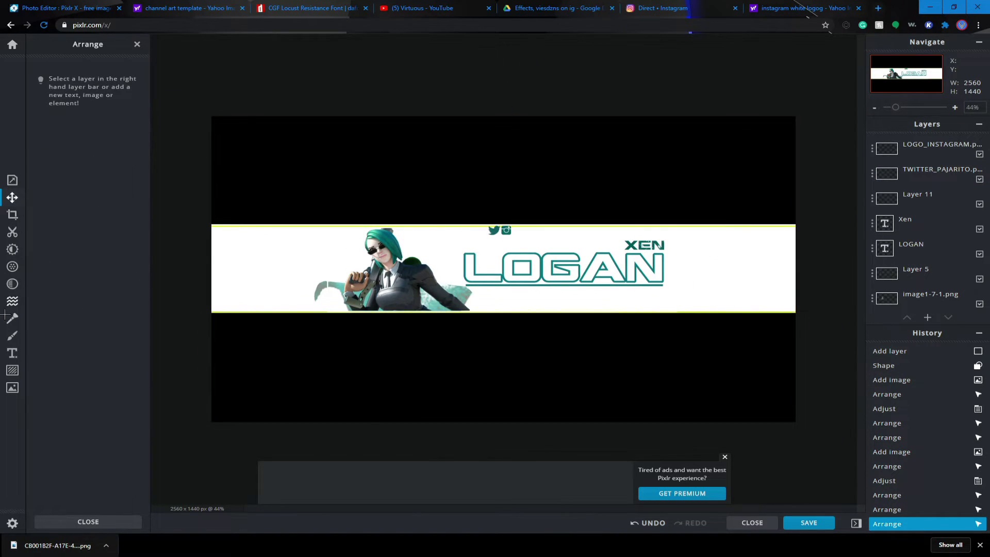
- Add a text layer containing only a forward slash "/" in the Amaranth font
click(11, 353)
click(95, 109)
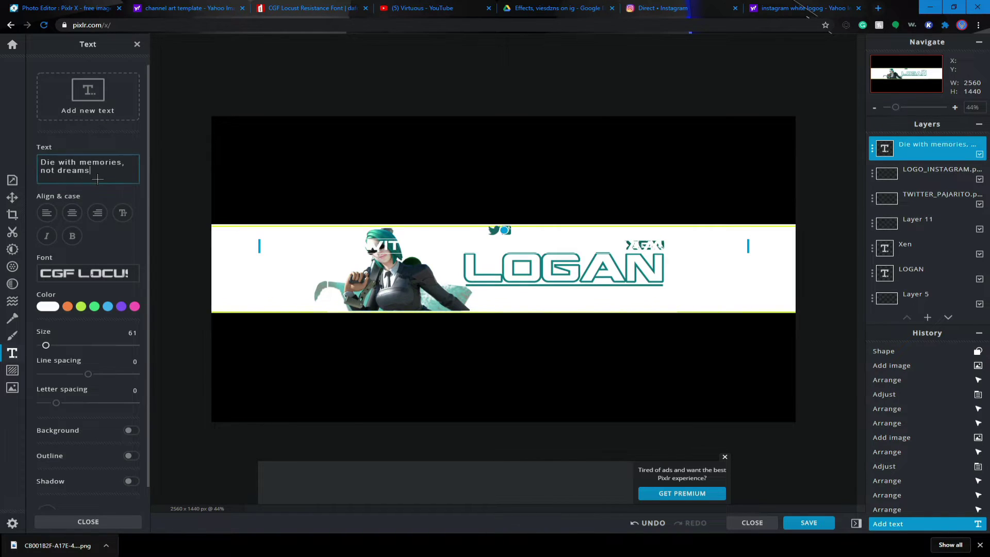
scroll(429, 334, up, 4)
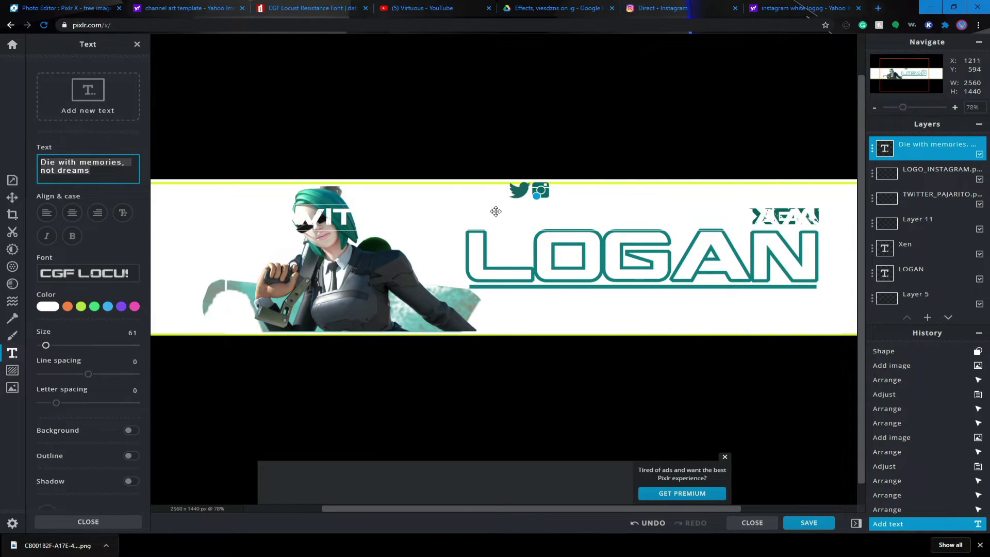
drag(384, 217, 392, 247)
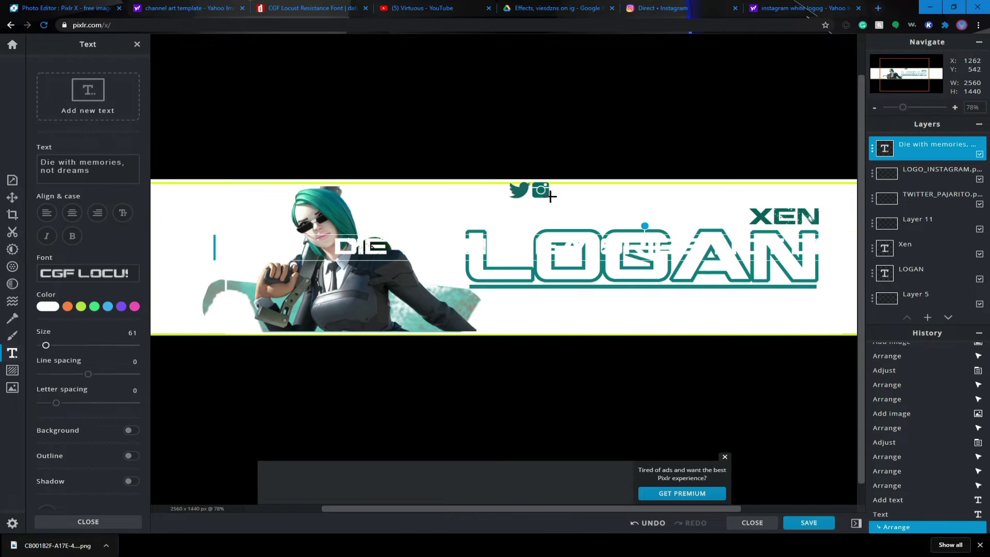
scroll(527, 203, down, 3)
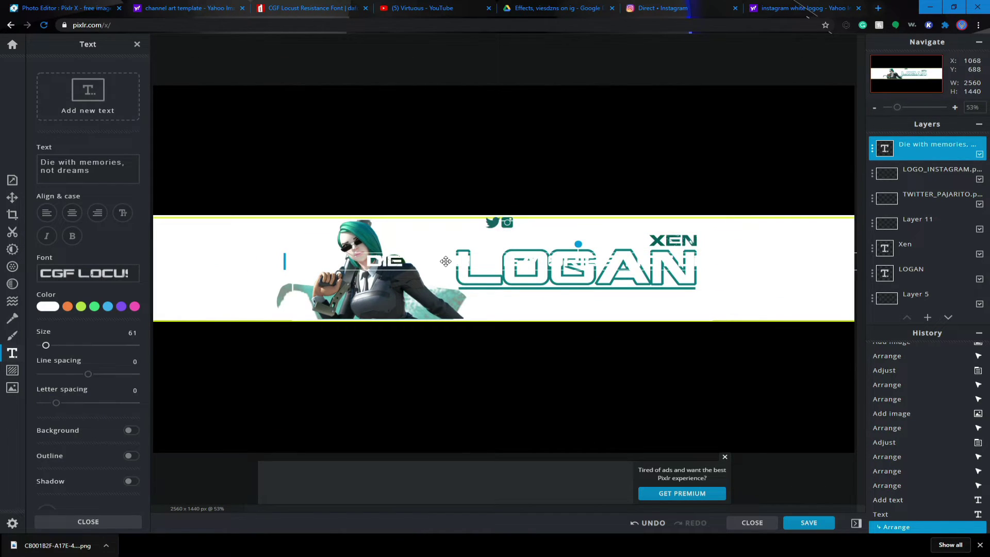
drag(0, 154, 90, 166)
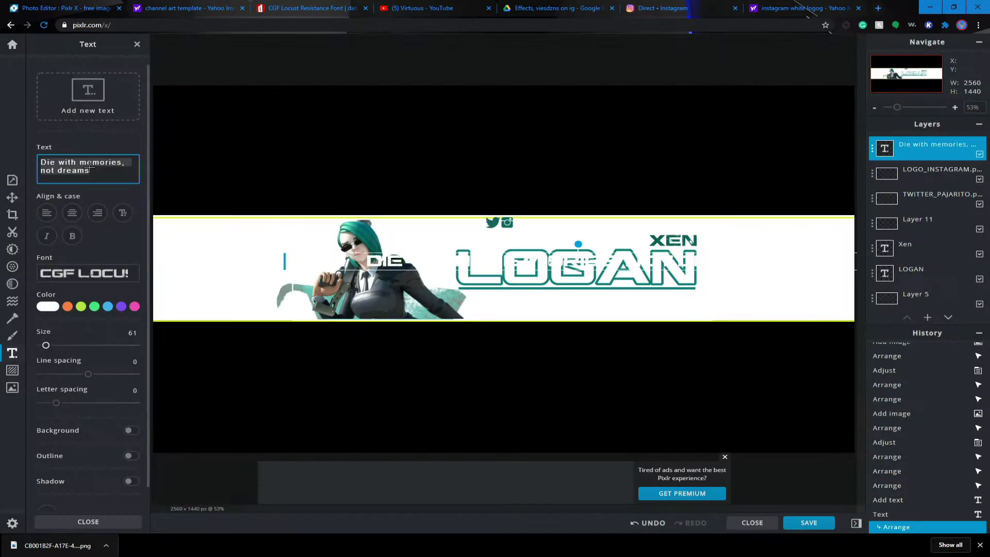
key(BackSpace)
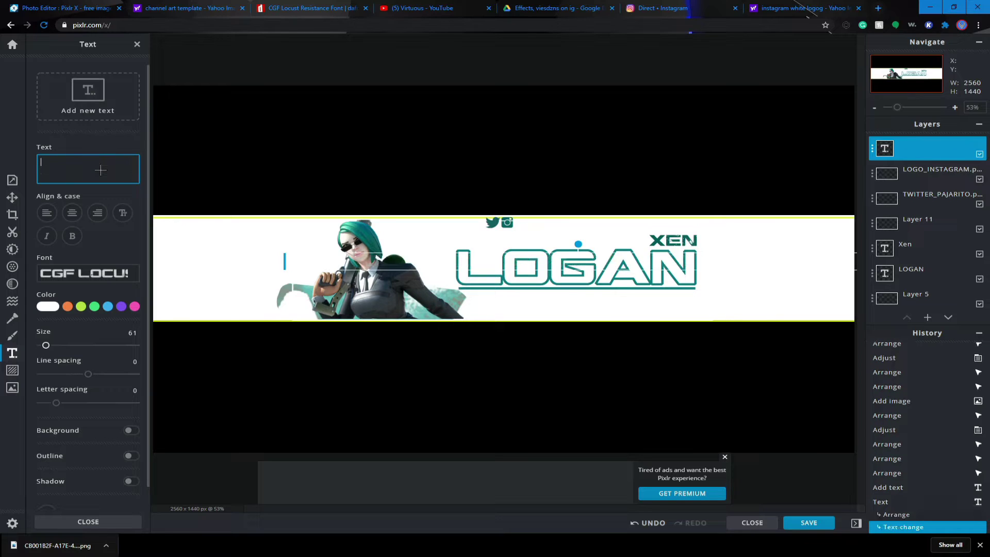
click(88, 273)
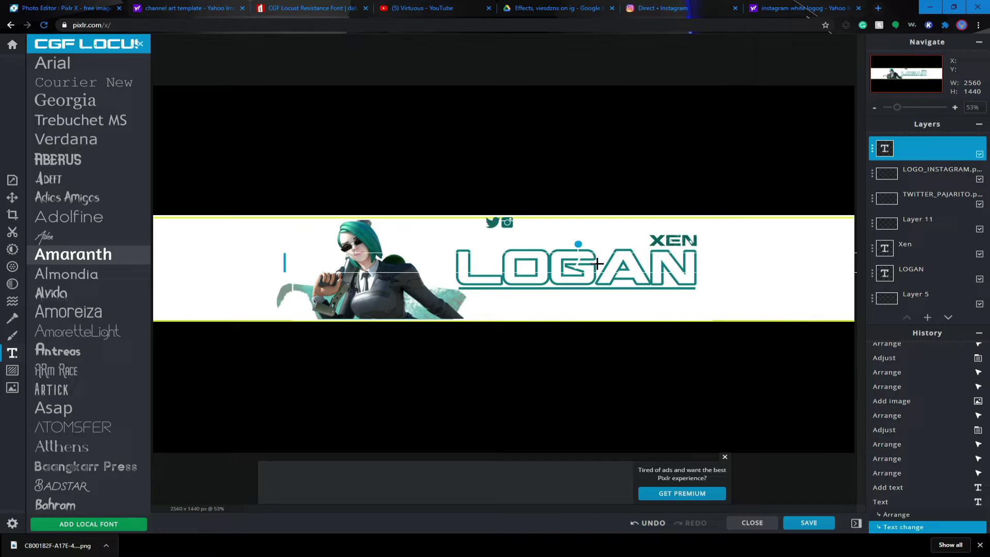
click(73, 254)
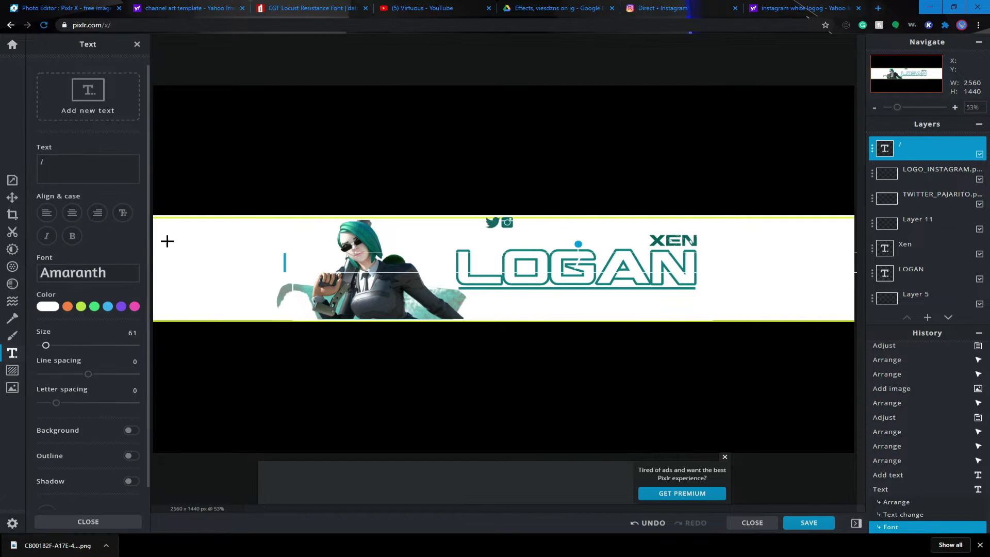
- Move the slash up near the social media logos and colour it #077170, sampled from the character's hair
drag(561, 270, 518, 232)
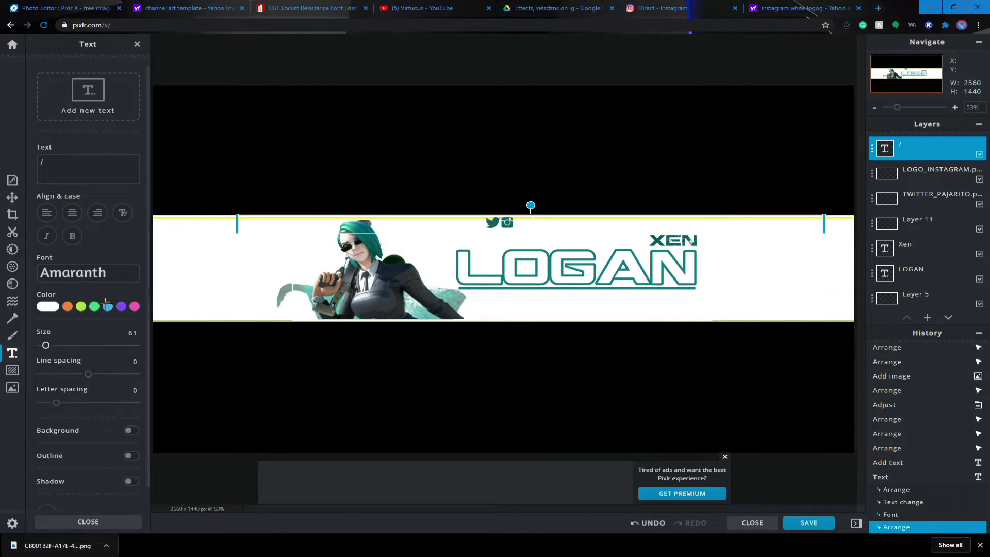
click(55, 306)
click(130, 399)
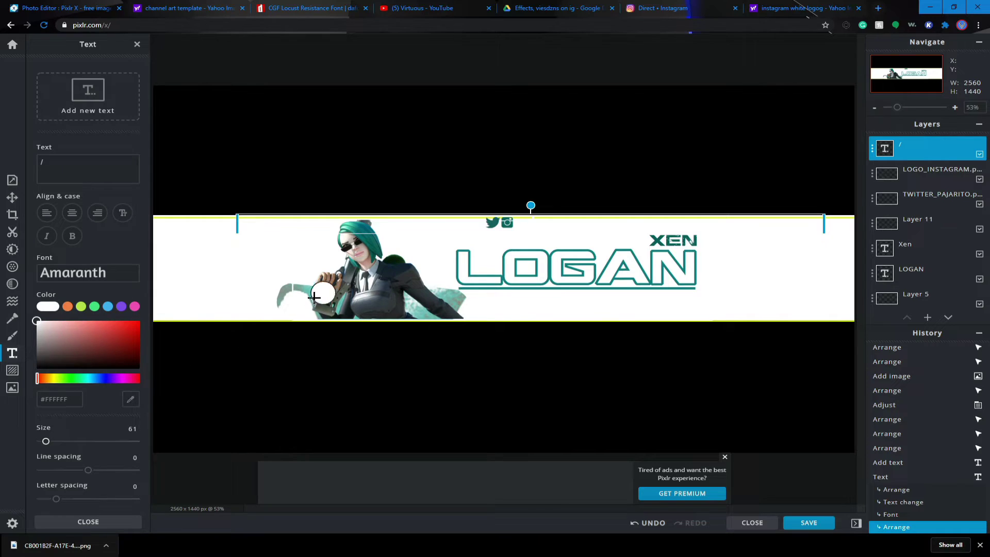
click(361, 230)
scroll(518, 260, up, 5)
key(v)
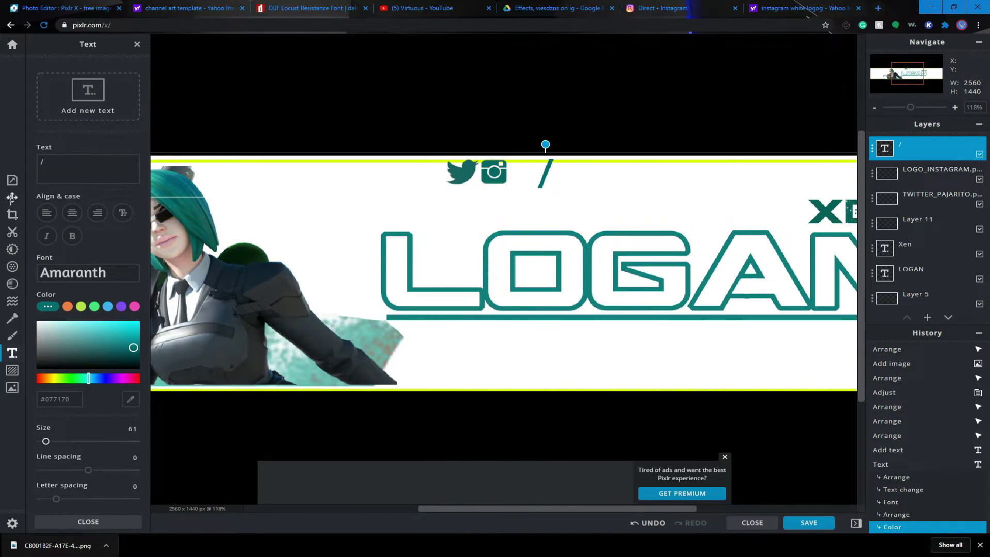
drag(544, 169, 546, 142)
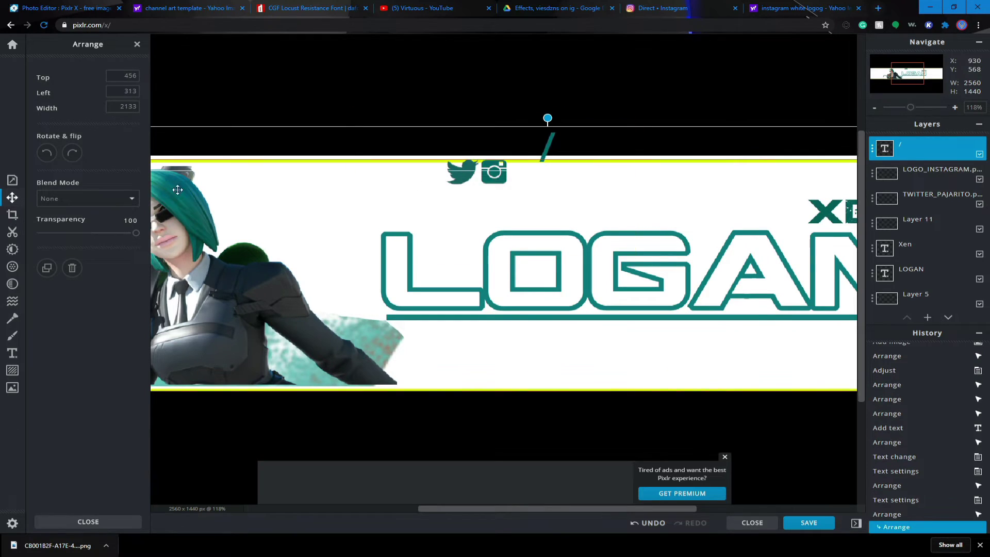
- Set the slash's font size to 44, place it directly right of the Instagram logo and deselect it
click(12, 352)
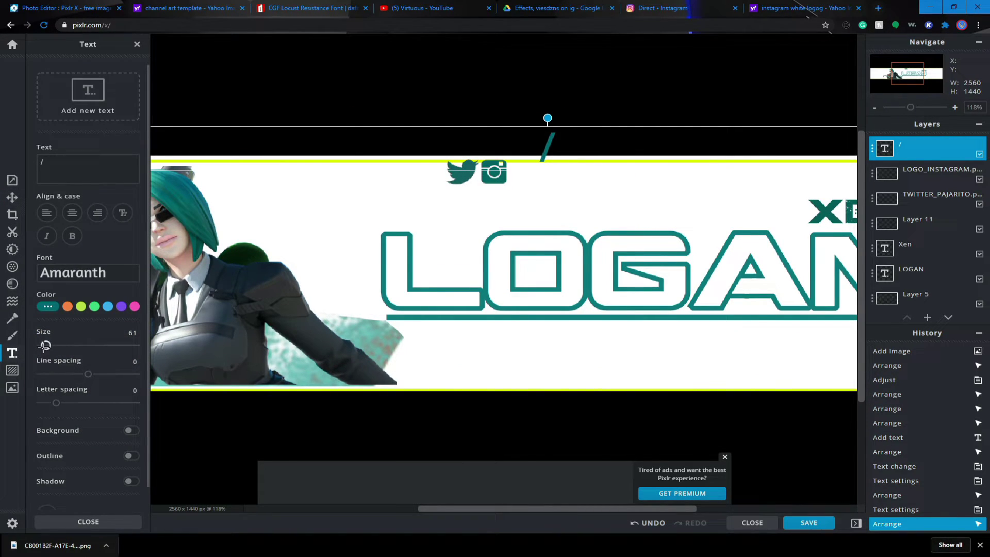
drag(42, 345, 44, 345)
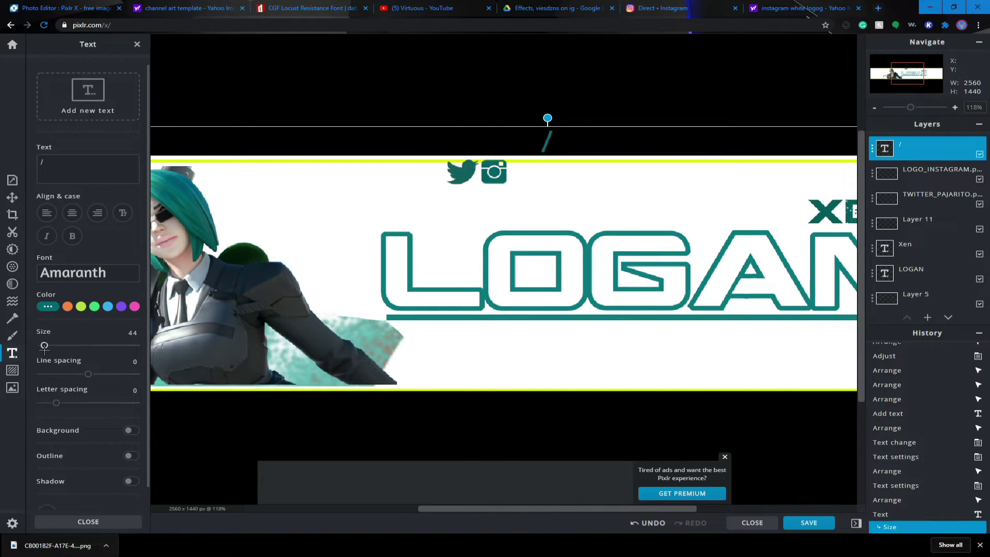
drag(556, 148, 527, 176)
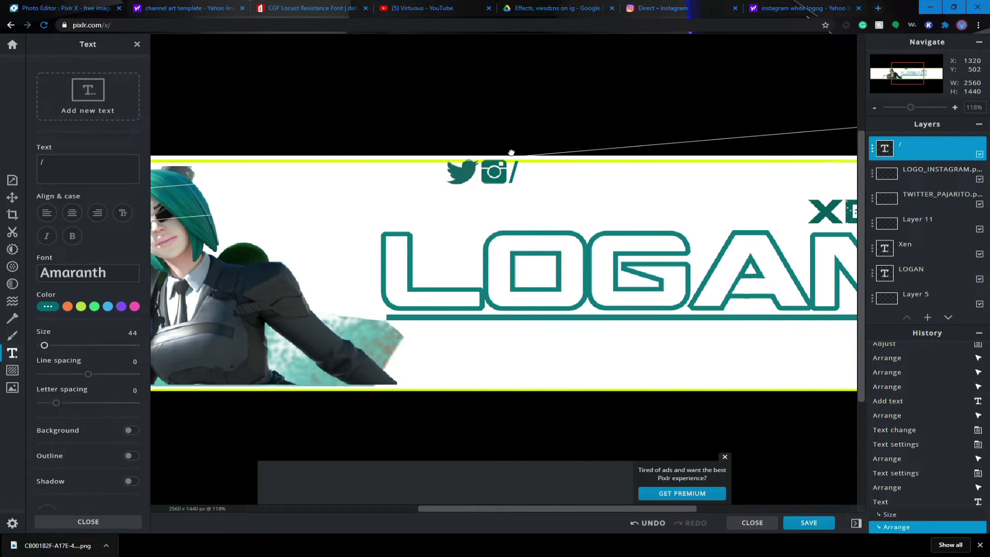
click(533, 135)
scroll(533, 135, down, 3)
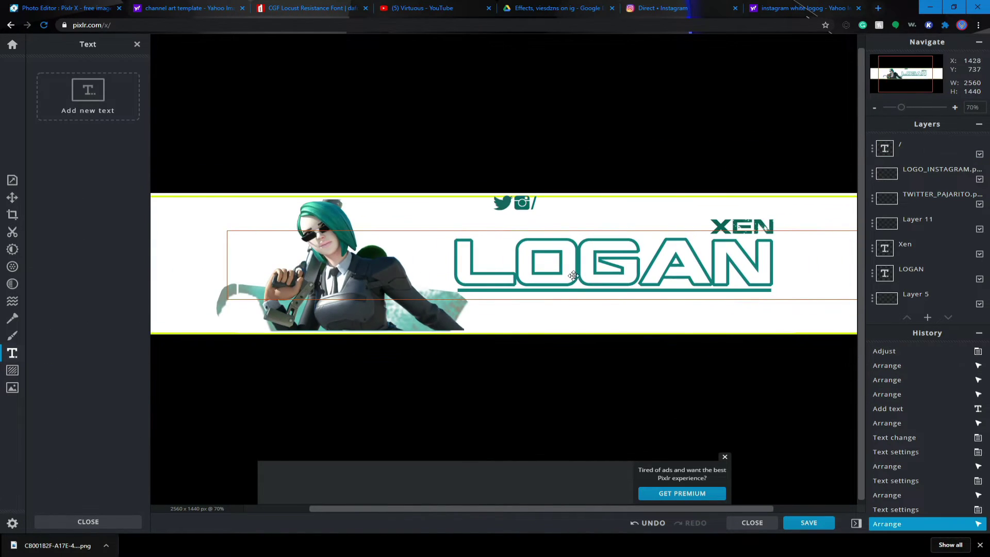
click(618, 160)
click(511, 312)
scroll(554, 345, down, 3)
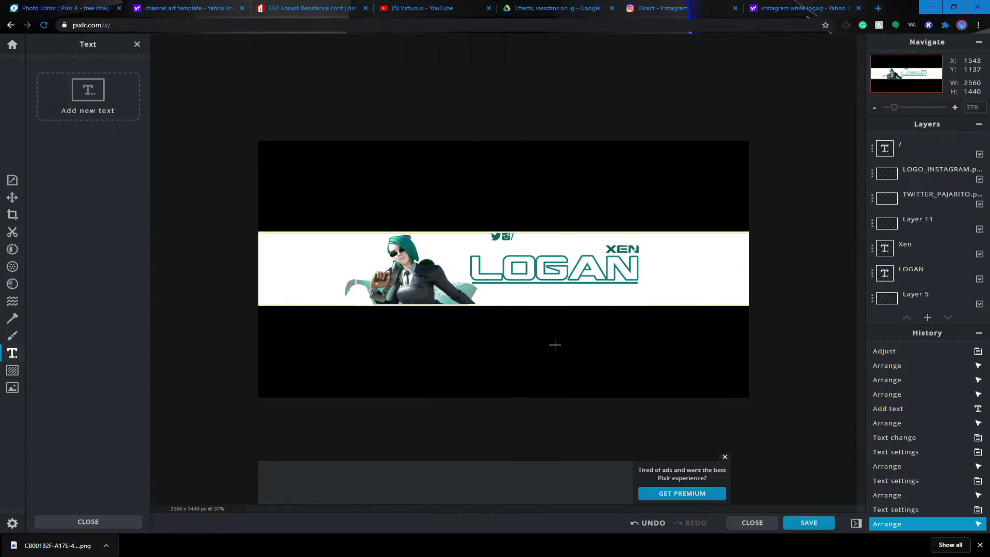
scroll(555, 345, up, 1)
scroll(557, 346, down, 2)
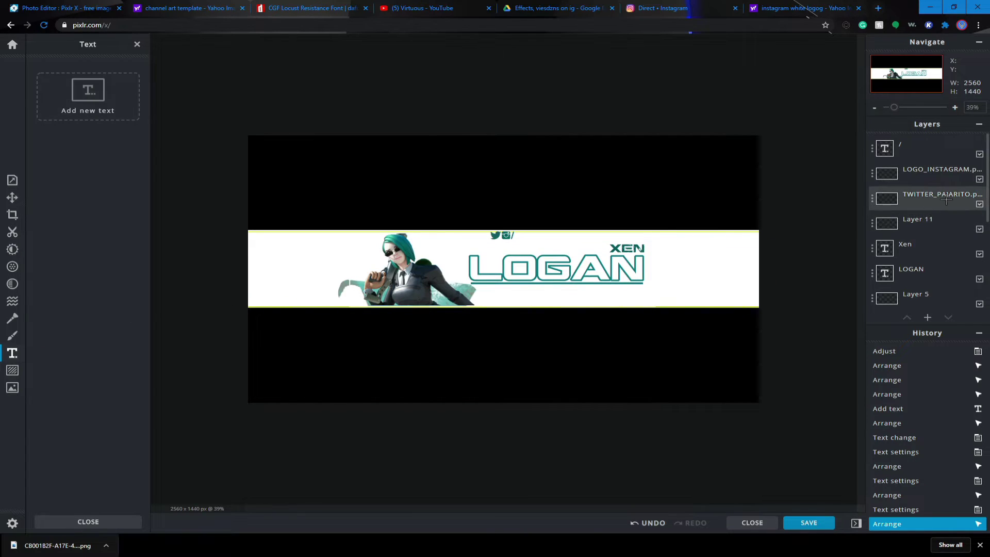
scroll(904, 222, down, 1)
click(12, 197)
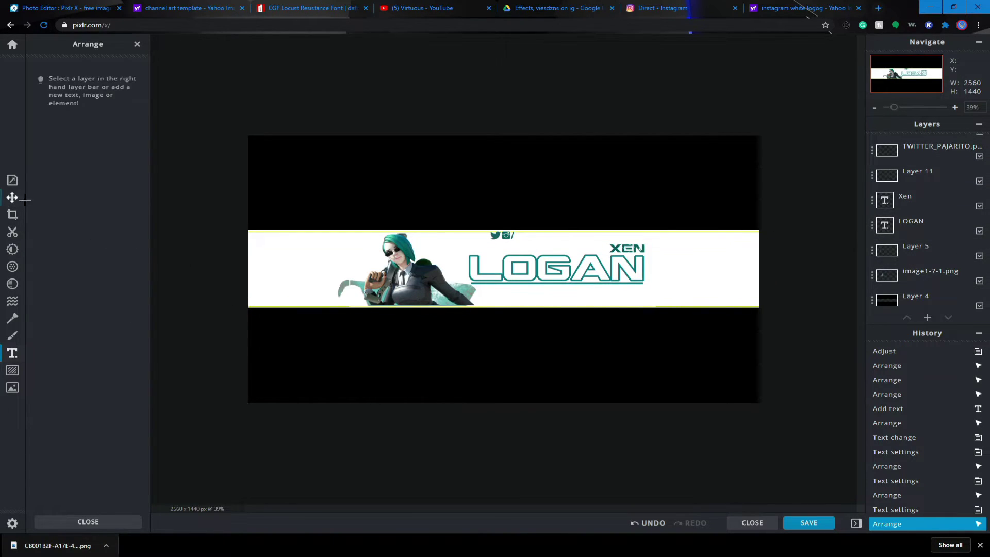
scroll(540, 340, up, 3)
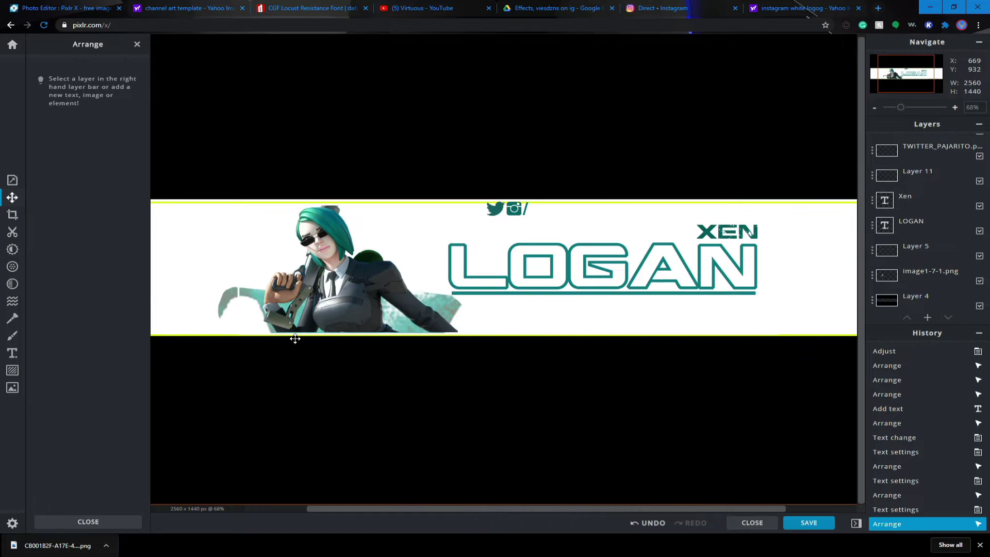
click(294, 338)
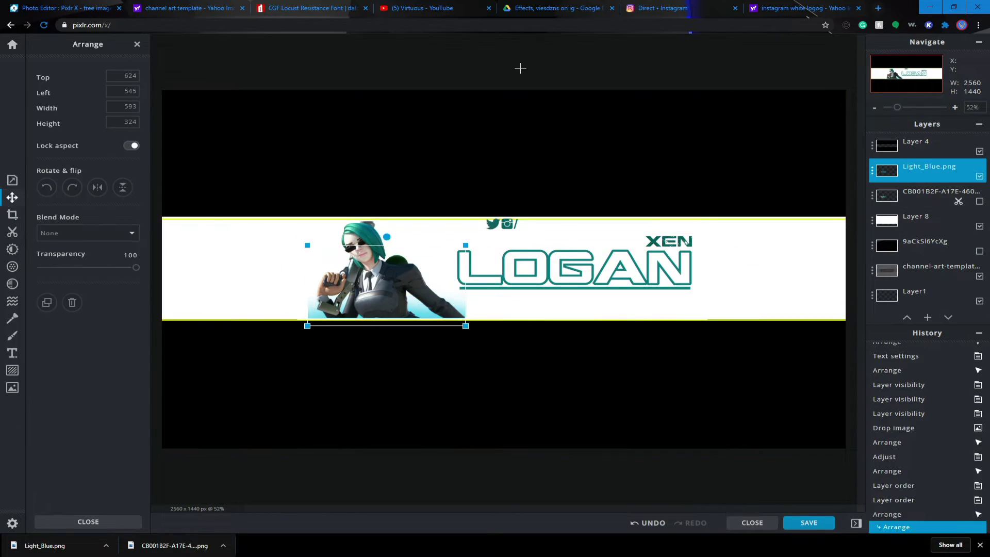
- Search Yahoo Images for "paint strokes", then return to the banner in Pixlr X
click(768, 14)
text(paint strokes)
key(Return)
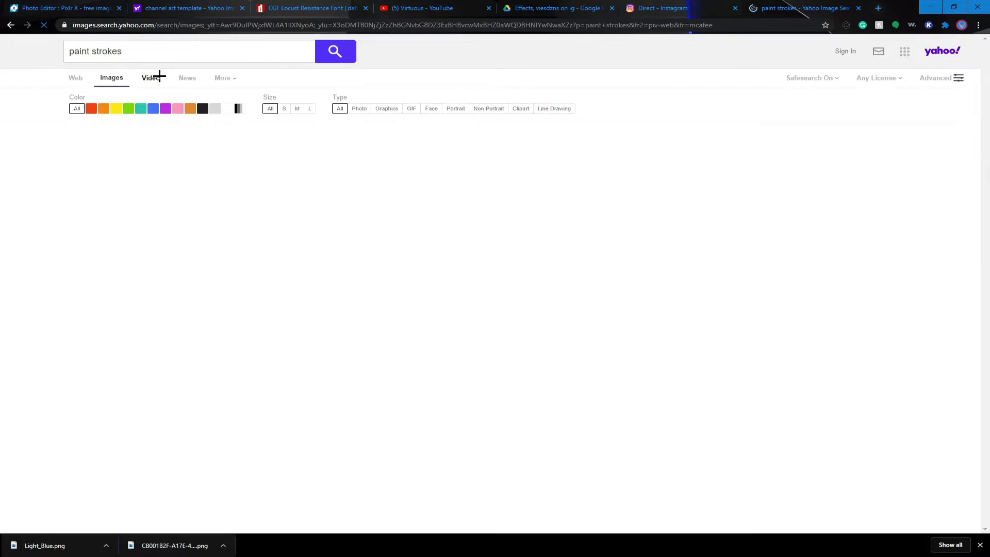
click(206, 129)
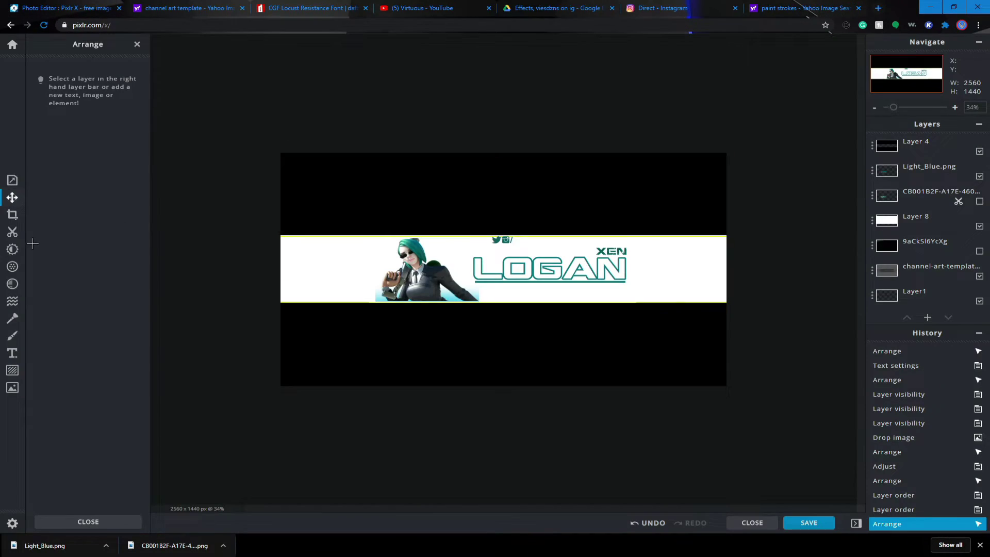
- Add an empty layer and set up the line shape at size 20 in #15827E, sampled from the LOGAN lettering
click(12, 335)
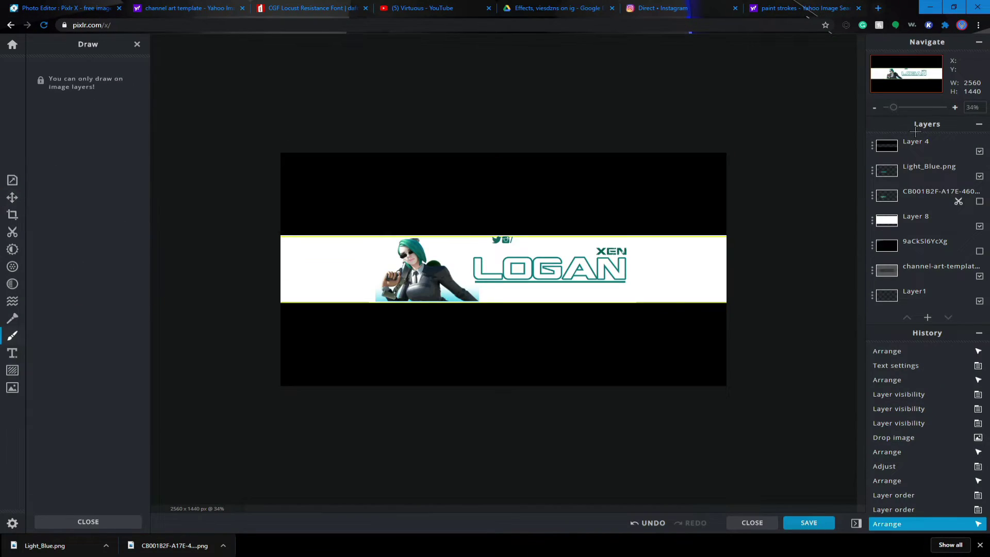
click(414, 281)
click(117, 93)
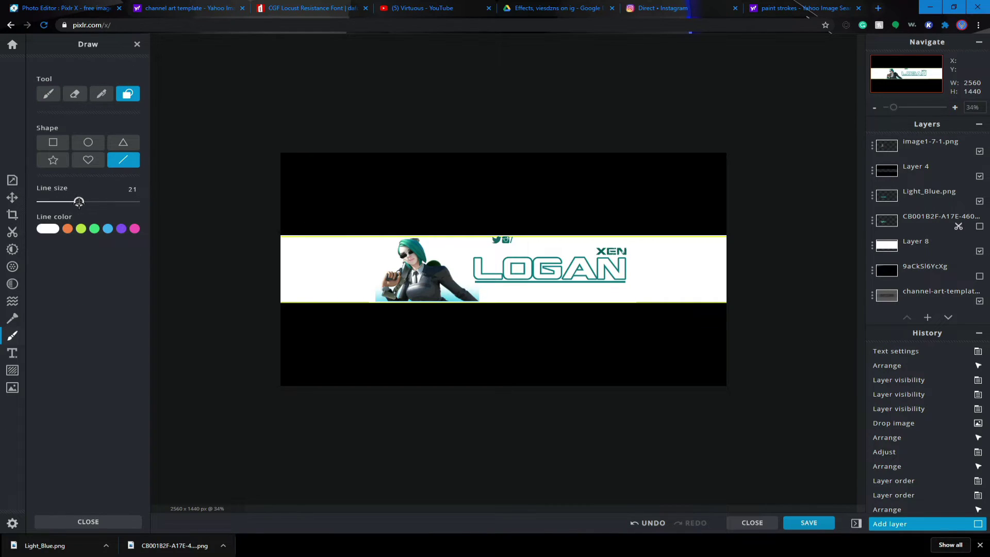
drag(78, 201, 77, 201)
click(47, 229)
click(487, 263)
- Try a diagonal line across the white strip left of the character, and undo it
scroll(450, 270, up, 3)
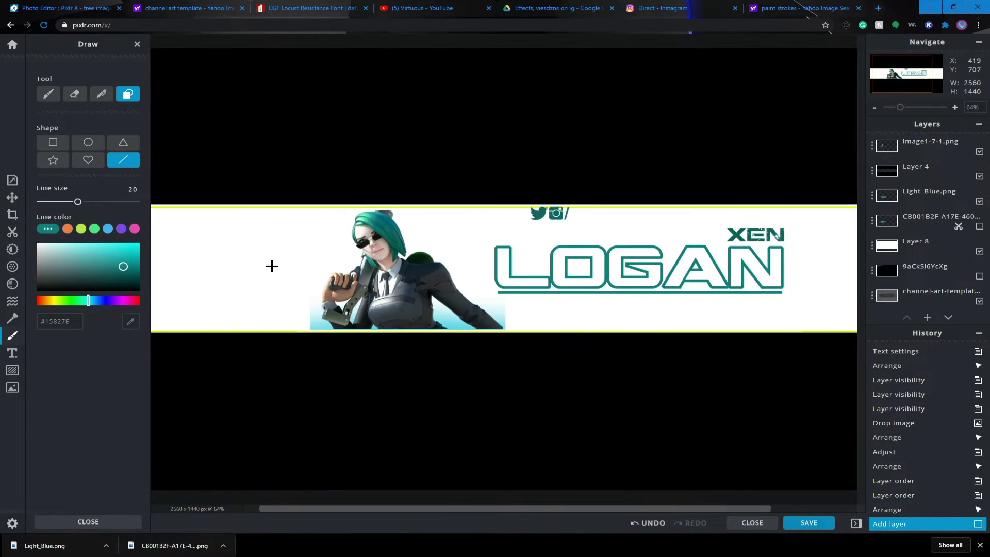
scroll(272, 266, down, 2)
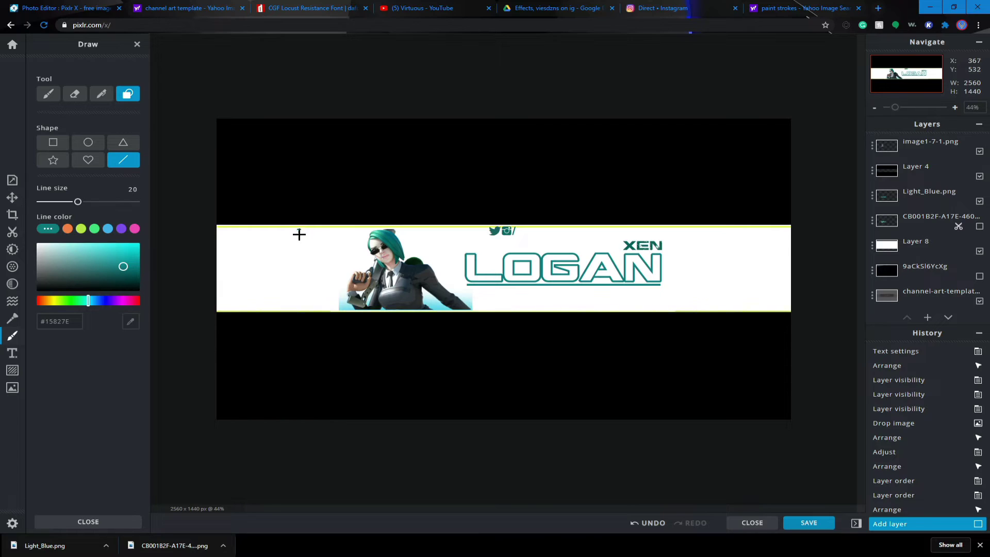
drag(327, 309, 328, 310)
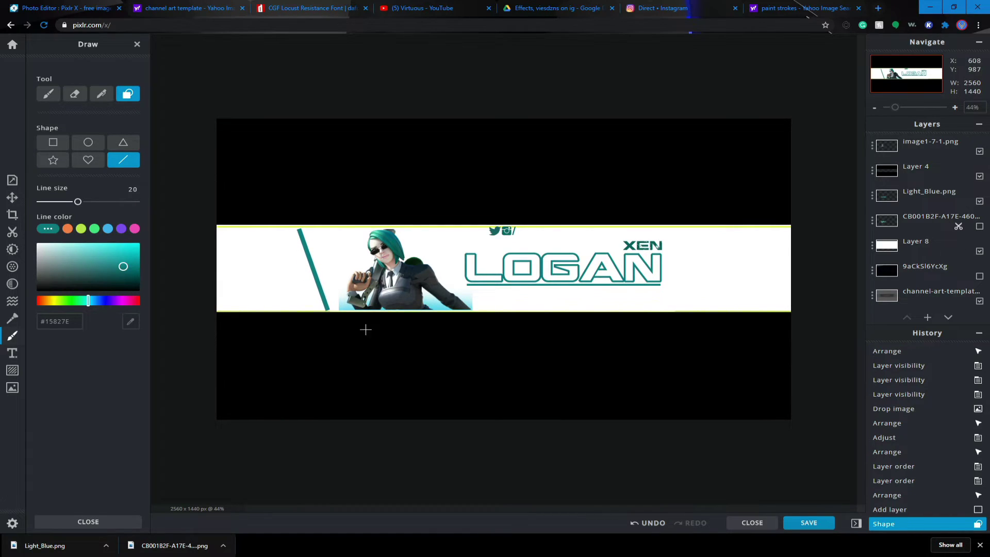
key(ctrl+z)
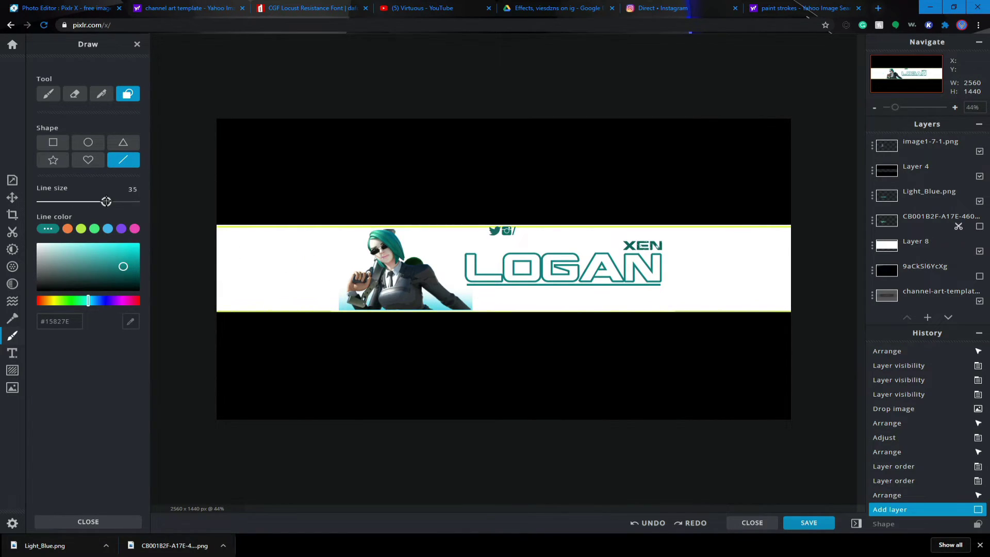
- Draw a size 50 diagonal line right of the LOGAN text, shift it up across the white strip and deselect it
mouse_move(724, 233)
mouse_down()
mouse_move(631, 375)
mouse_move(668, 330)
mouse_up()
click(12, 198)
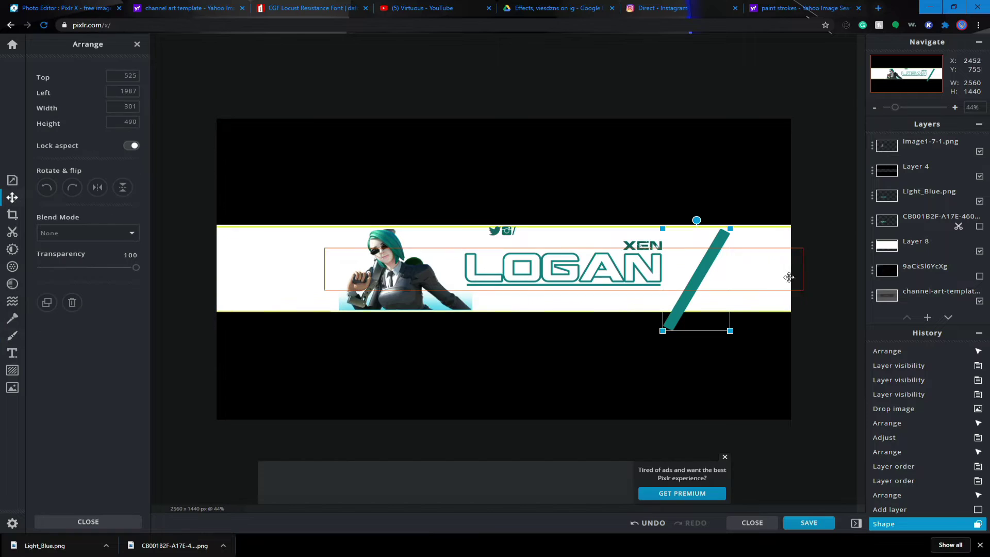
drag(698, 283, 696, 269)
key(Escape)
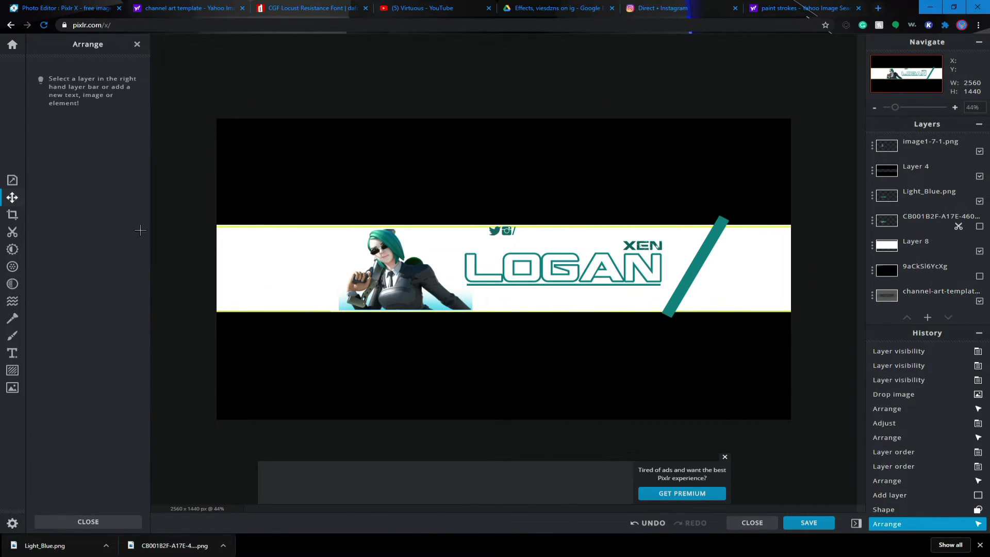
- Draw a second size 50 diagonal line in #15827E on the same layer, between the character and the LOGAN text
click(12, 353)
click(20, 337)
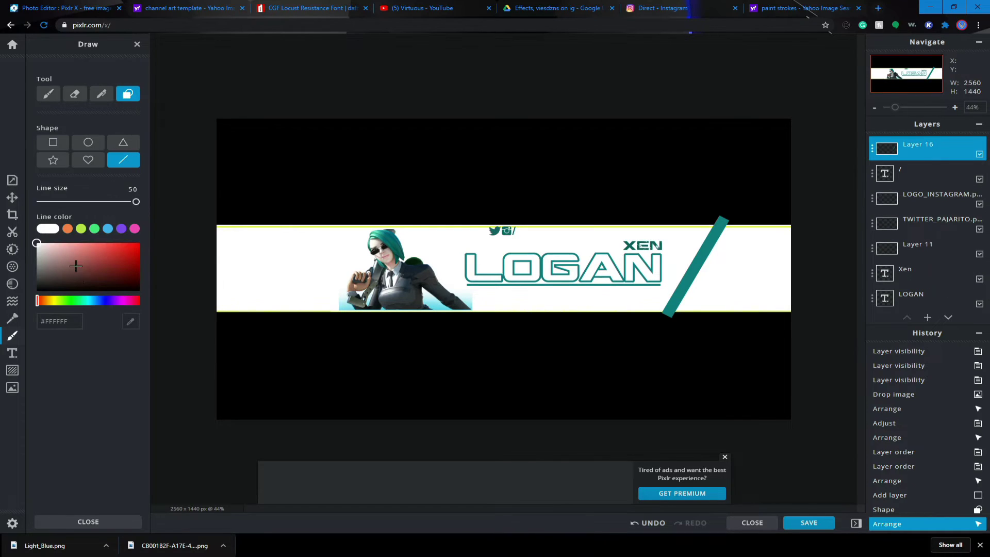
drag(438, 225, 469, 319)
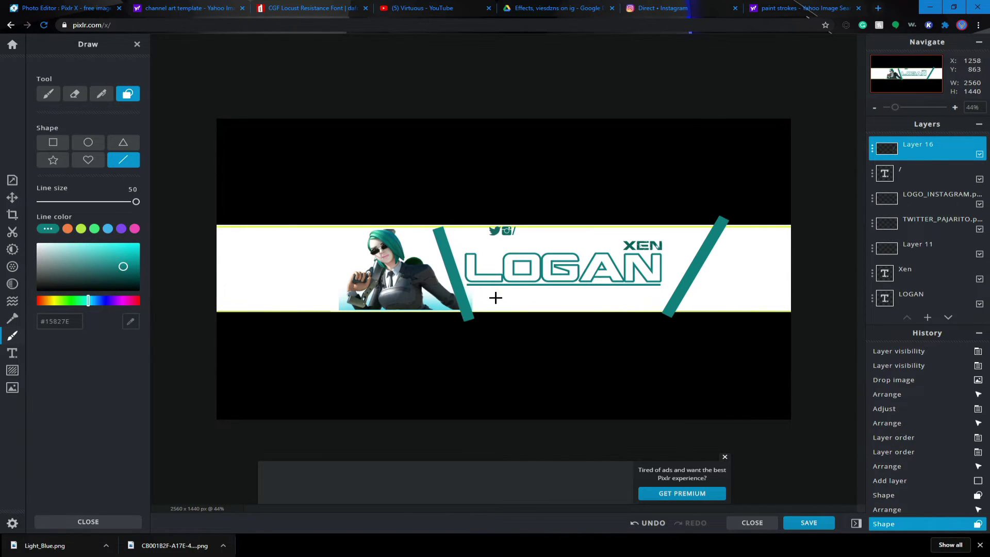
- Shift the diagonal lines' layer to the left and enlarge it to about 1423 x 548
key(v)
drag(488, 280, 481, 278)
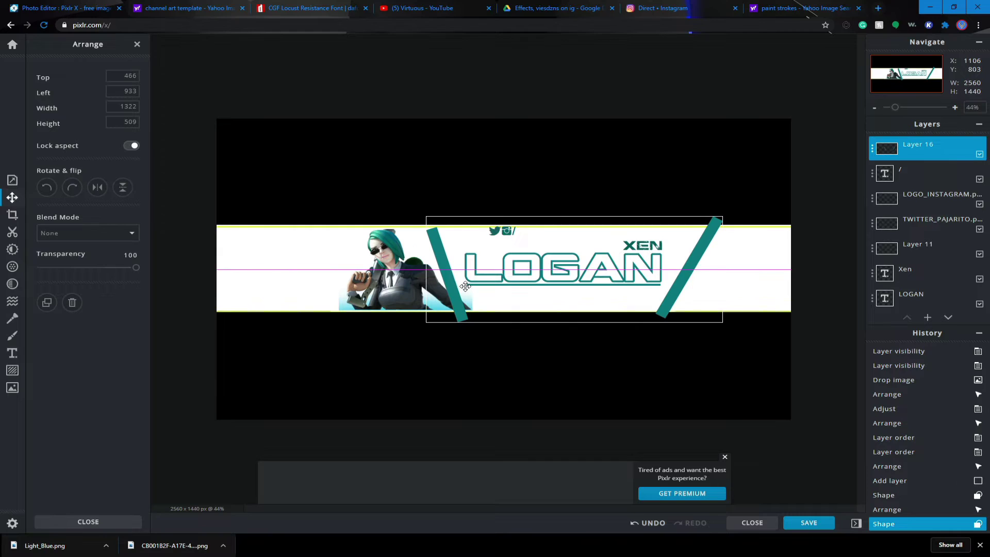
drag(426, 215, 426, 208)
- Set the diagonal lines' layer transparency to 37 and move it down the layer order to just below Layer 4
key(3)
key(ctrl+bracketleft)
key(ctrl+bracketleft)
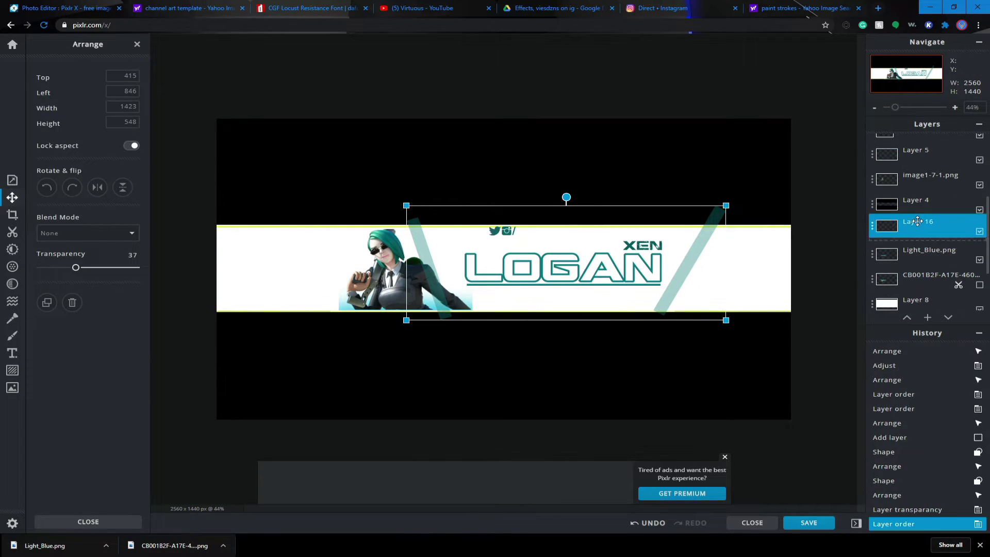
- Add the GG smiley image IMG_8378.PNG, scale it to about 444 x 444 and place it at the white strip's left end
key(Escape)
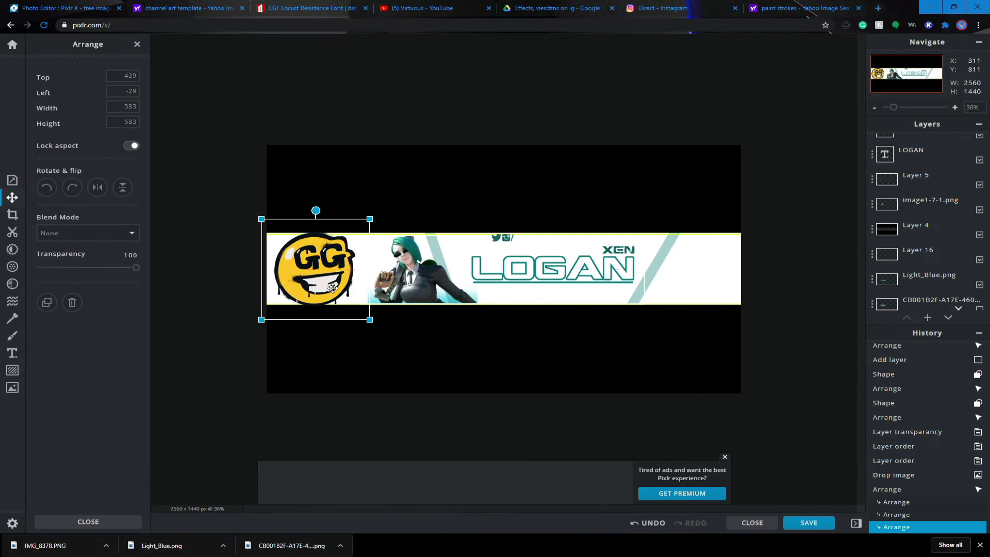
drag(369, 319, 335, 303)
drag(346, 252, 355, 265)
click(475, 103)
- Duplicate the GG smiley and place the copy at the white strip's right end, about 2153 px from the left edge
click(316, 274)
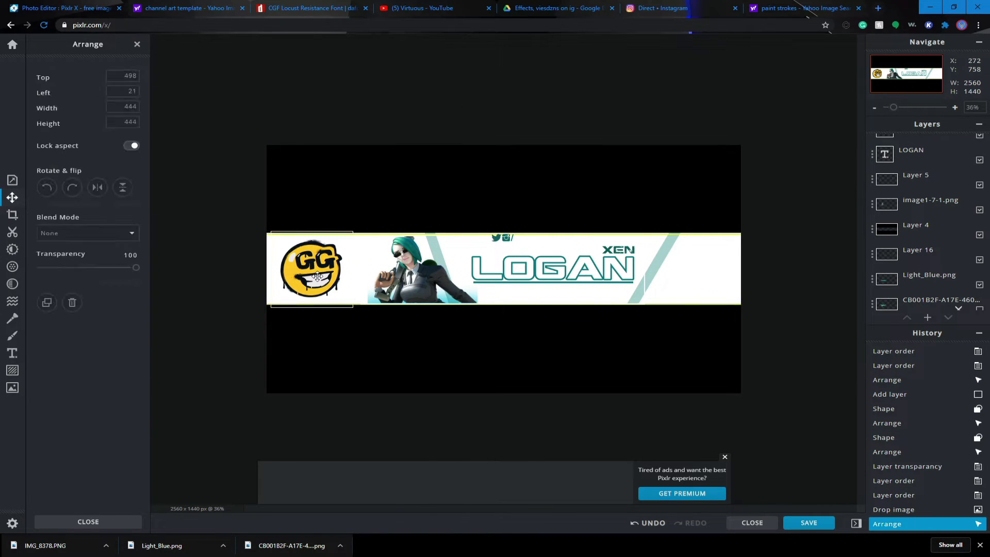
right_click(320, 279)
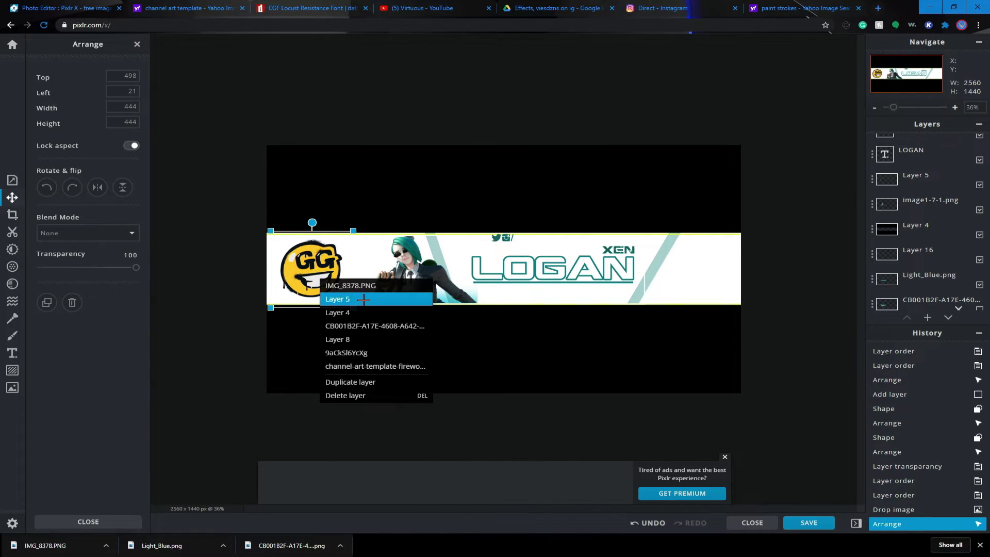
click(395, 382)
drag(321, 263, 698, 263)
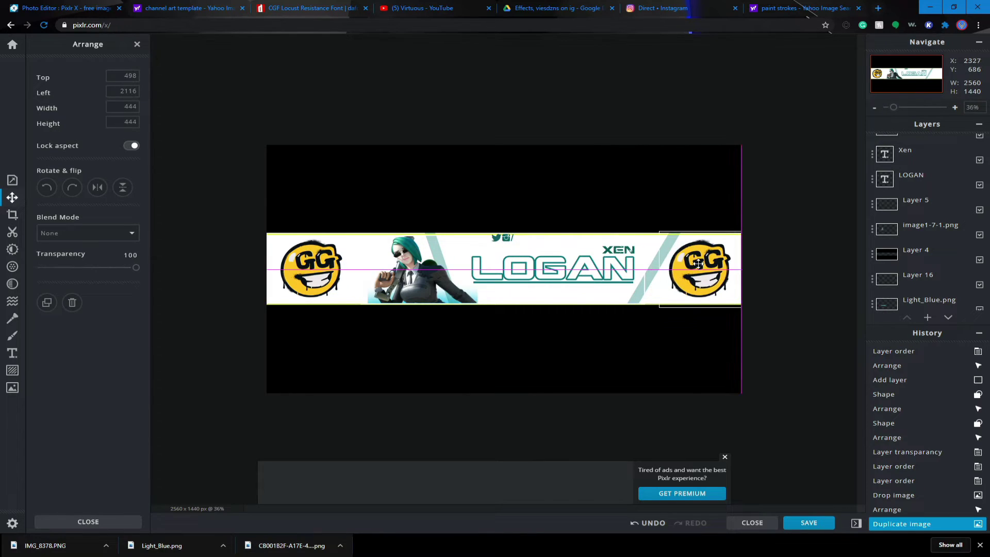
right_click(720, 240)
click(750, 214)
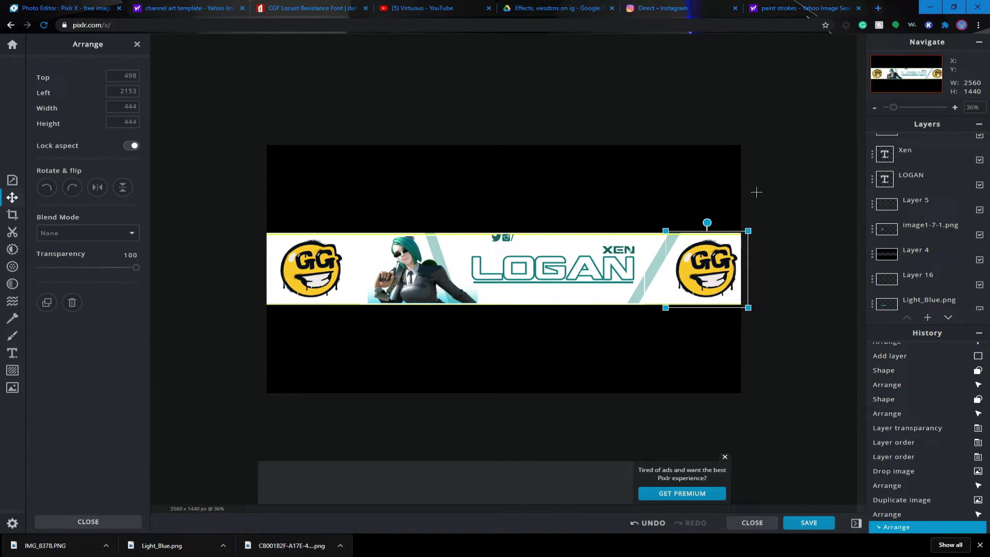
click(756, 192)
- Mirror the copied GG smiley beside the right diagonal stripe horizontally, keep it upright and deselect it
click(685, 253)
click(47, 187)
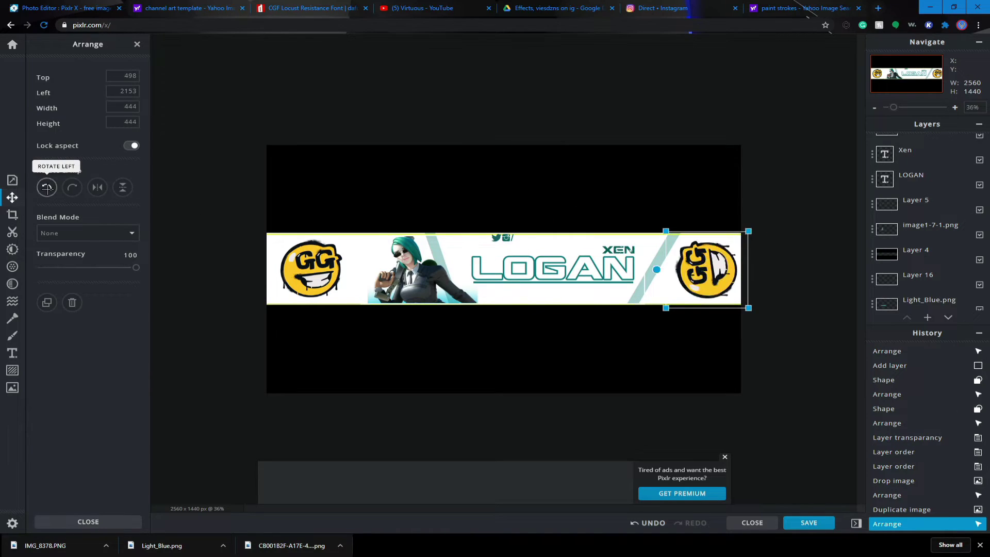
click(97, 187)
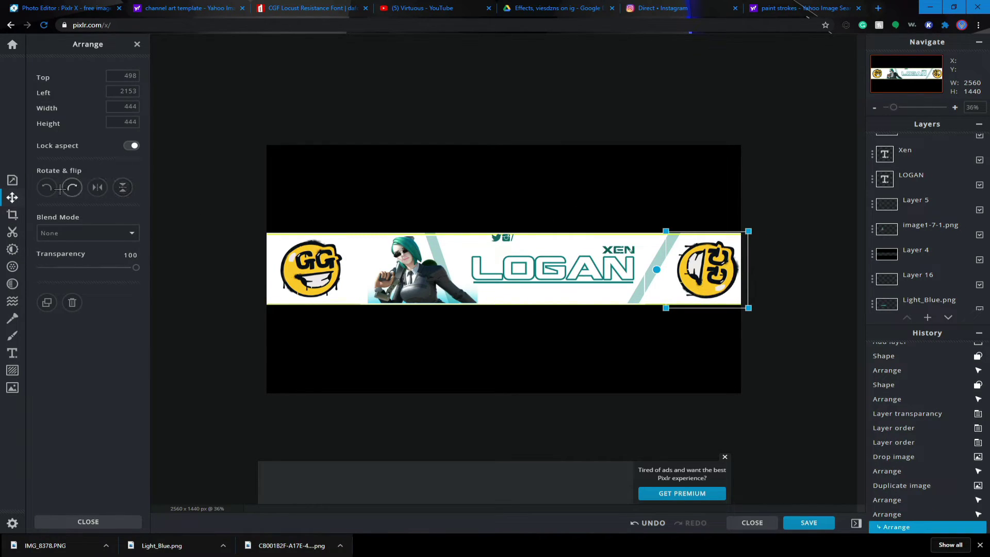
click(72, 187)
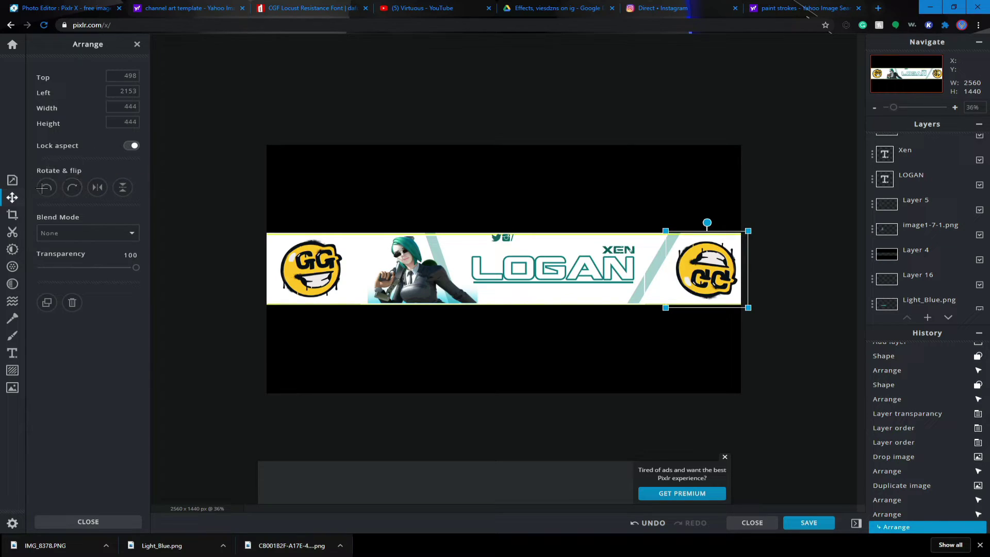
click(73, 187)
click(74, 187)
click(632, 101)
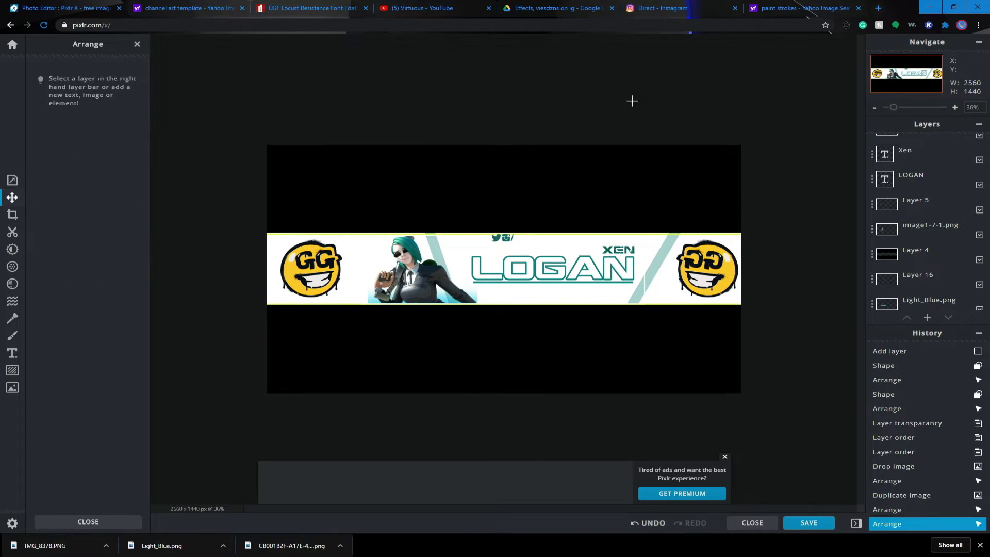
- Examine the overall banner composition at several zoom levels and check the layer list
scroll(756, 325, down, 2)
scroll(753, 337, up, 3)
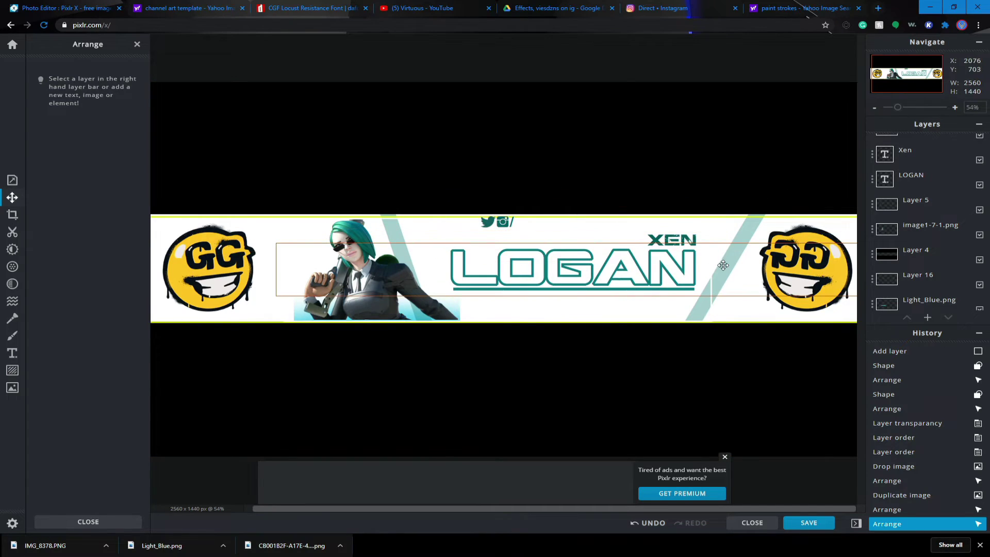
scroll(756, 137, down, 2)
scroll(731, 182, down, 2)
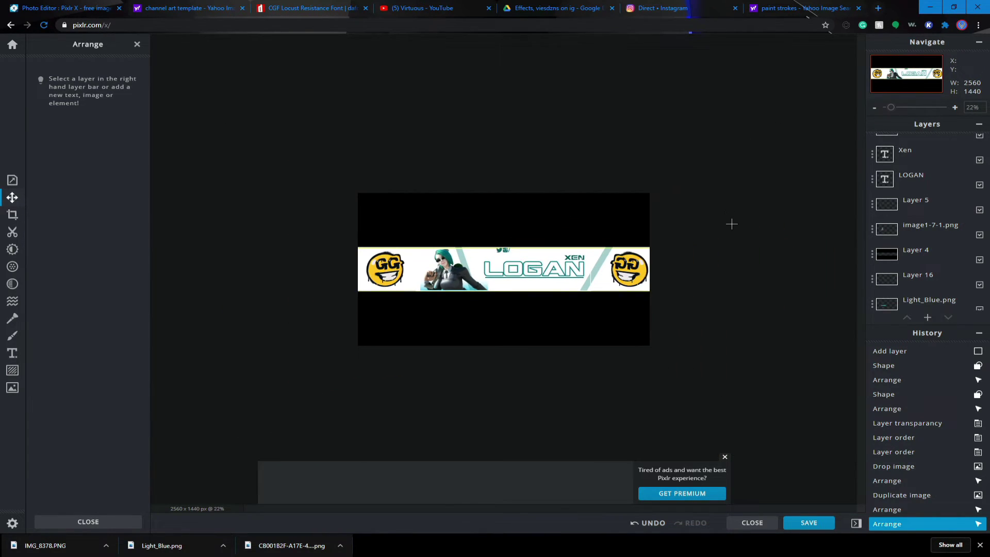
scroll(731, 224, up, 2)
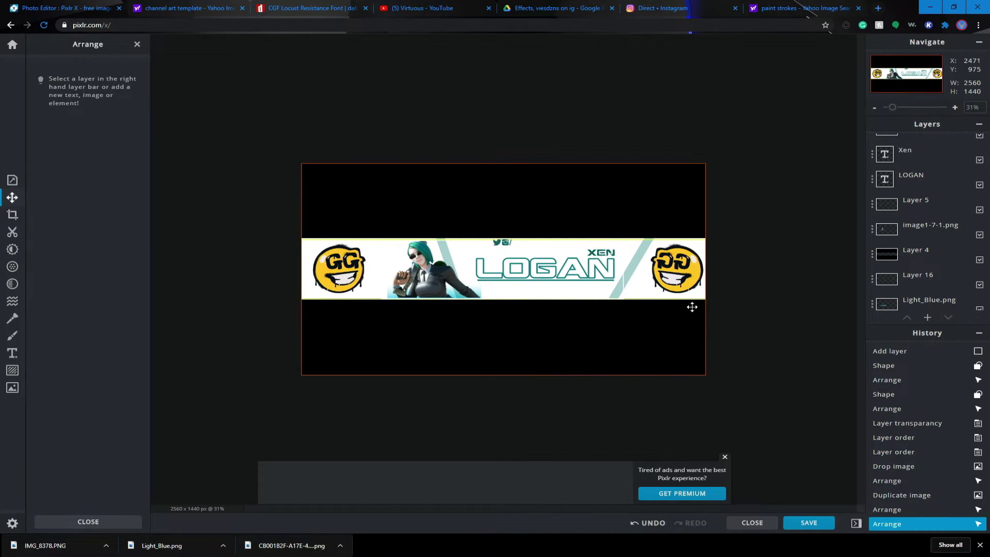
scroll(500, 325, up, 3)
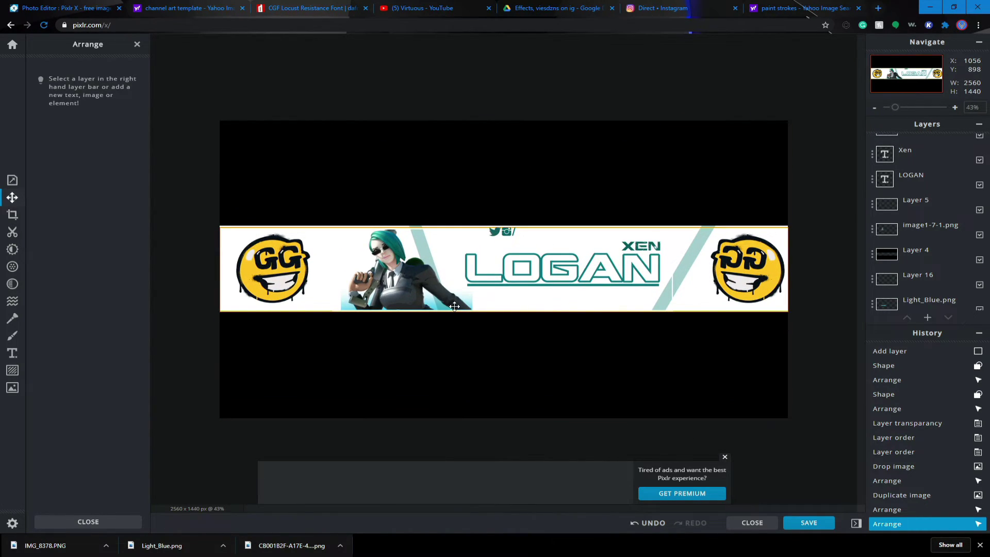
scroll(956, 201, up, 2)
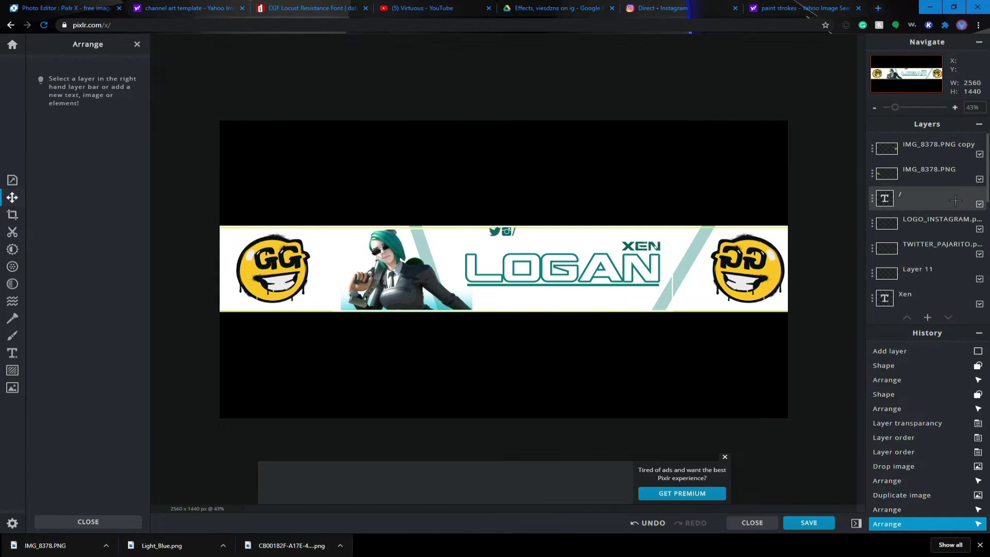
scroll(956, 201, down, 2)
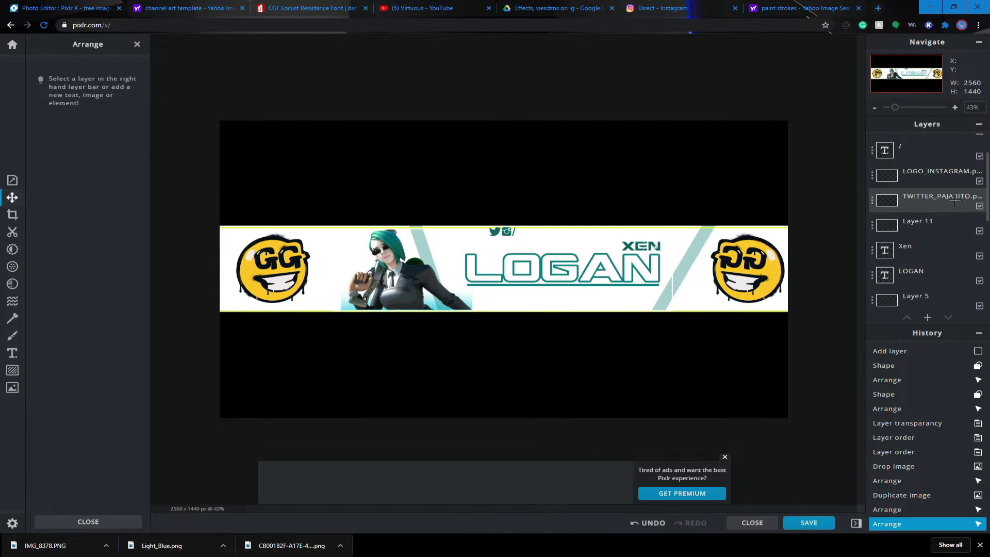
- Hide Layer 5, which holds the yellow guide lines along the edges of the white strip
click(640, 227)
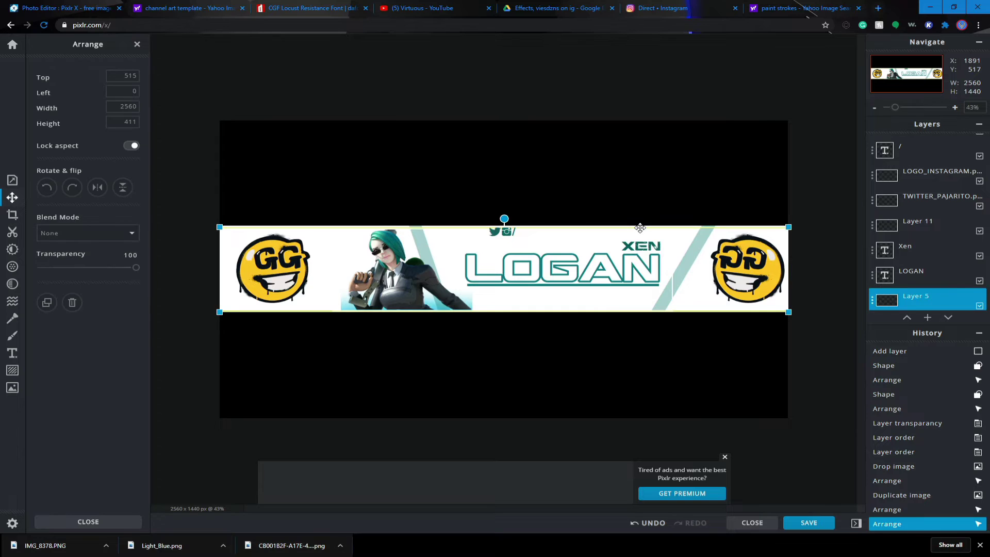
click(978, 307)
scroll(824, 265, down, 2)
scroll(824, 265, up, 4)
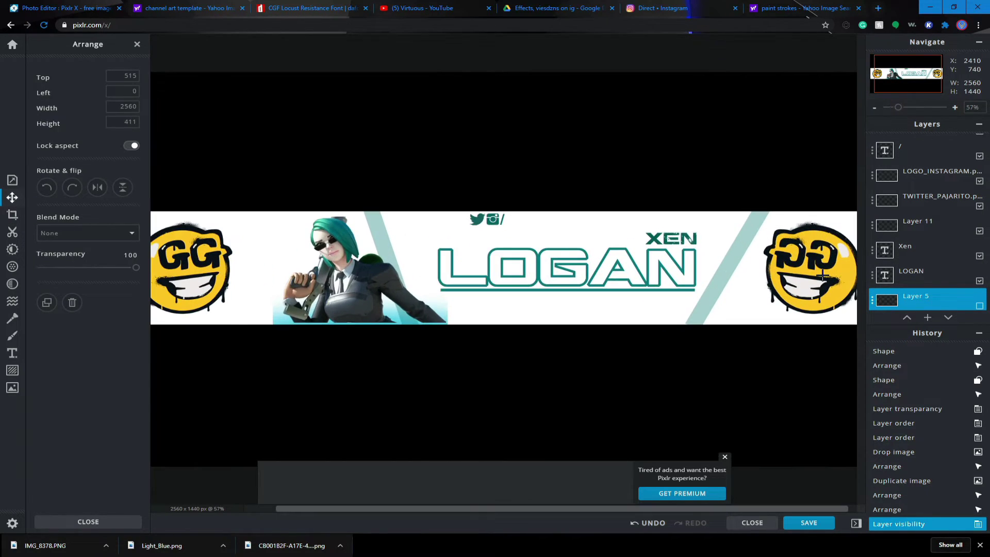
scroll(823, 275, down, 1)
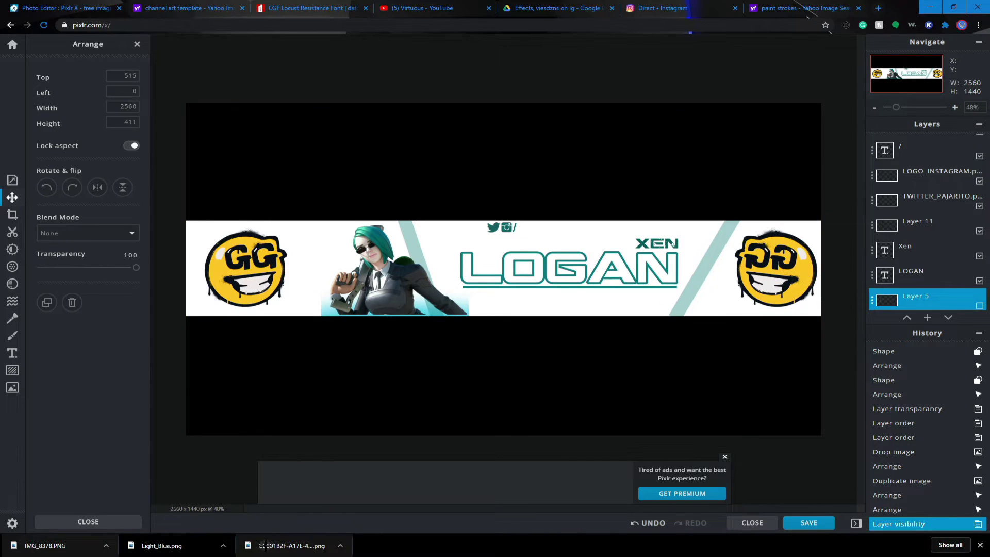
- Try the downloaded paint splash image as a new layer in the current document, and delete that layer
drag(265, 546, 361, 345)
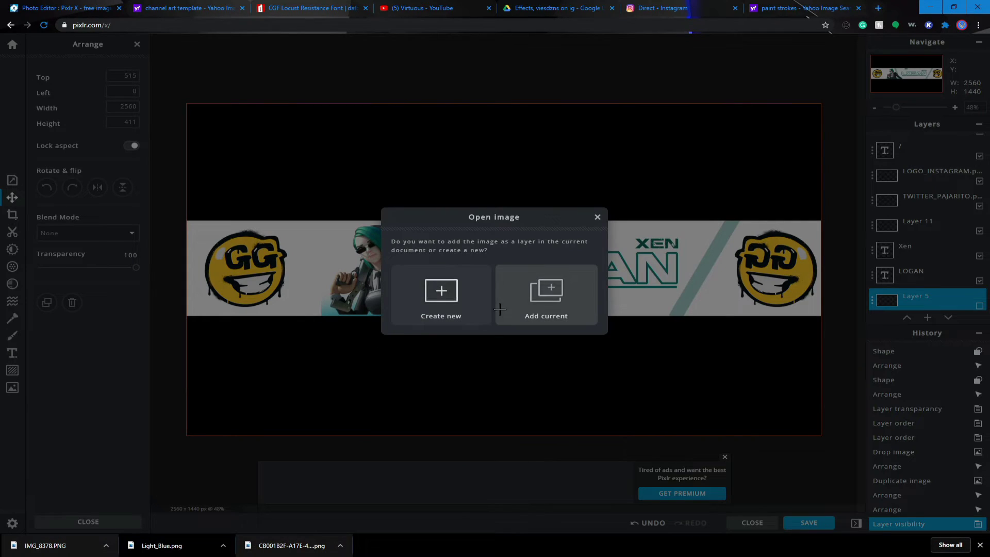
click(529, 299)
scroll(530, 298, down, 3)
right_click(506, 278)
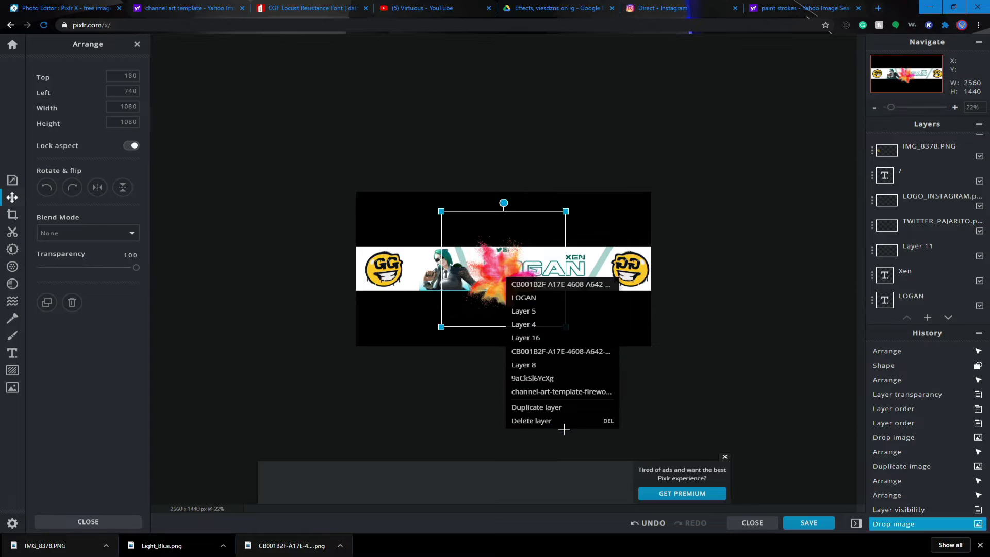
click(546, 420)
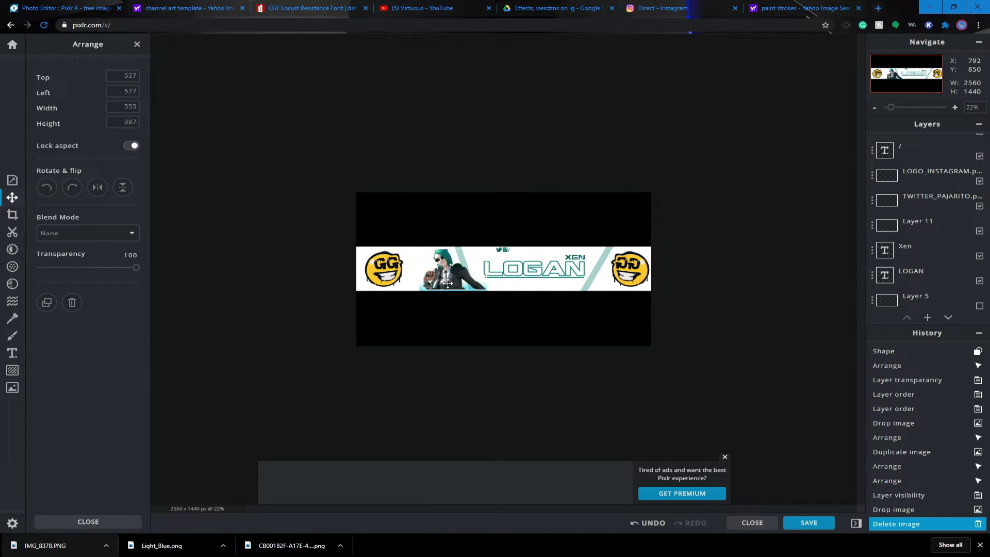
- Try to duplicate the character image on the canvas and reposition it, undoing the unwanted moves
scroll(449, 278, up, 5)
right_click(297, 310)
click(361, 422)
scroll(361, 422, down, 2)
drag(209, 174, 348, 237)
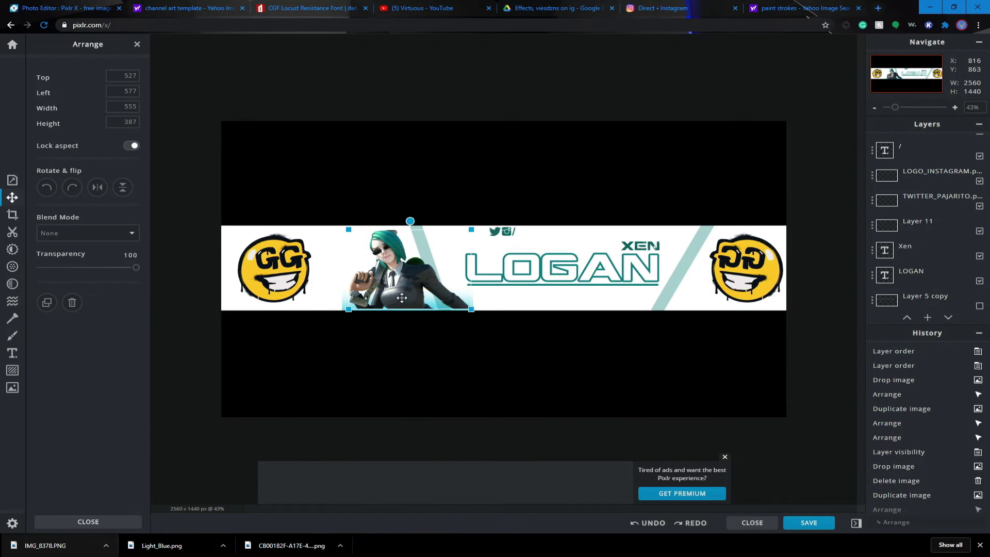
scroll(348, 237, up, 2)
key(ctrl+z)
click(313, 221)
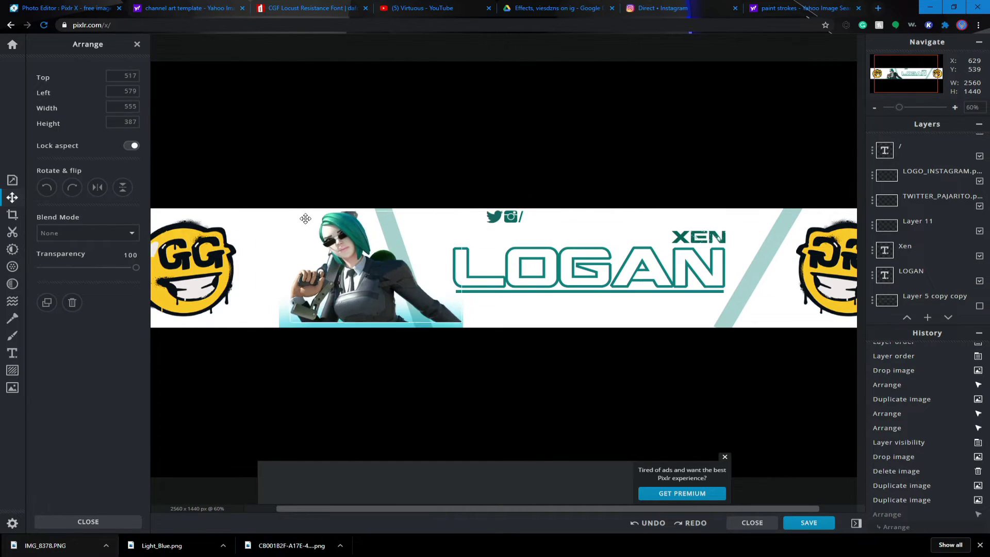
- Duplicate the character layer image1-7-1.png from its layer settings
scroll(930, 162, up, 2)
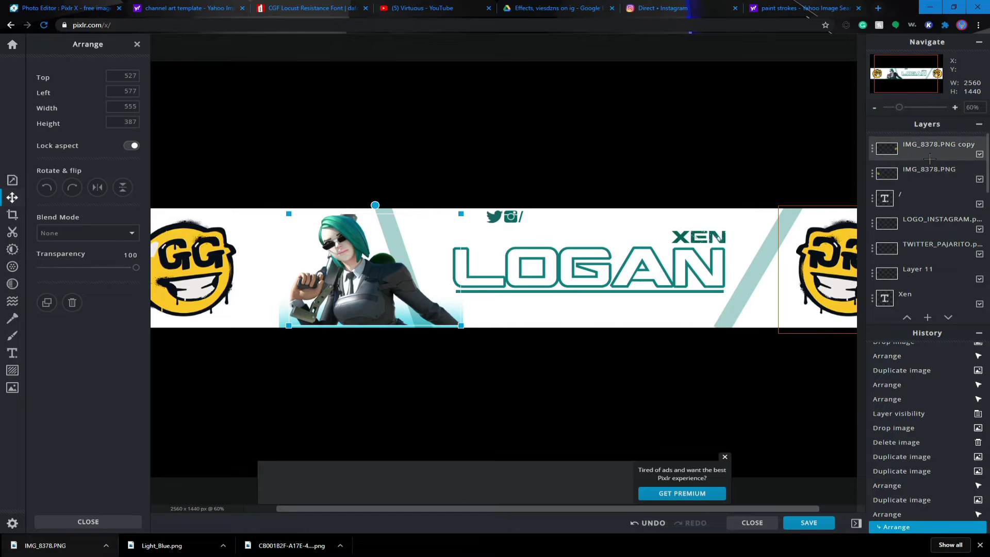
scroll(935, 222, down, 2)
scroll(936, 223, down, 2)
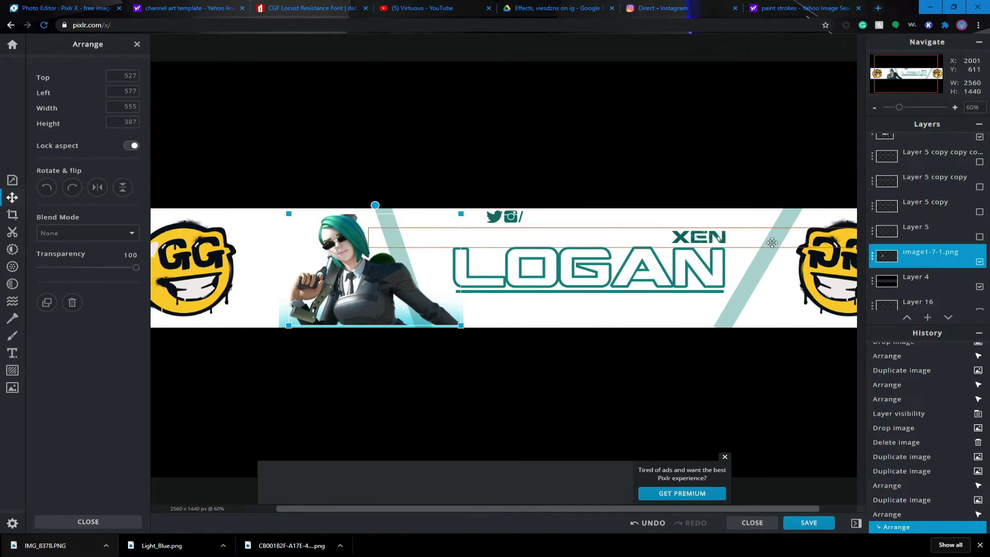
scroll(930, 253, down, 2)
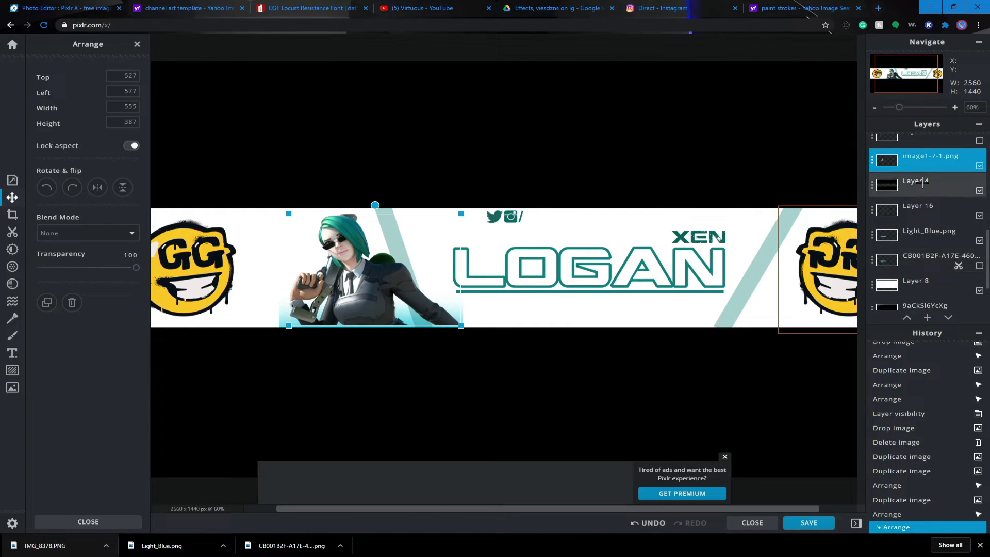
click(936, 158)
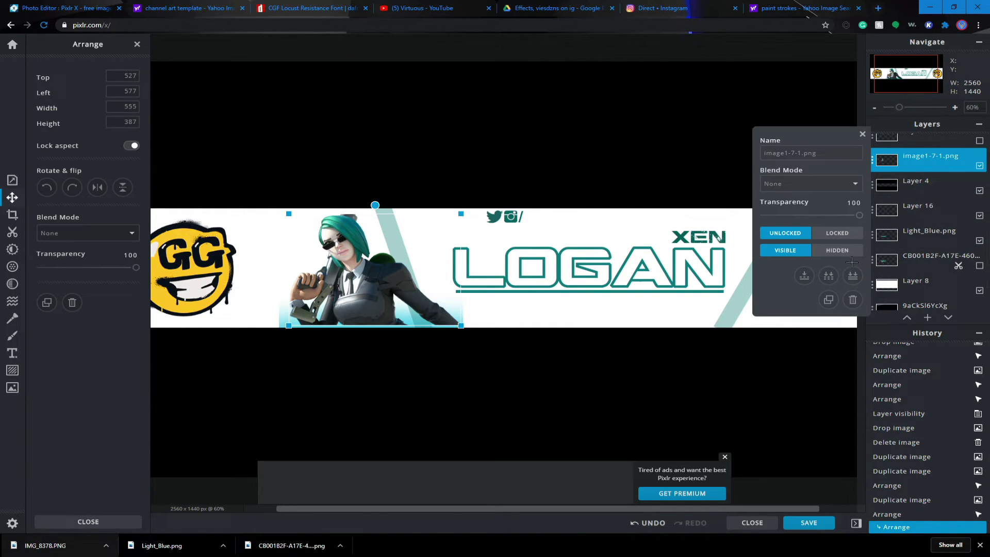
click(828, 300)
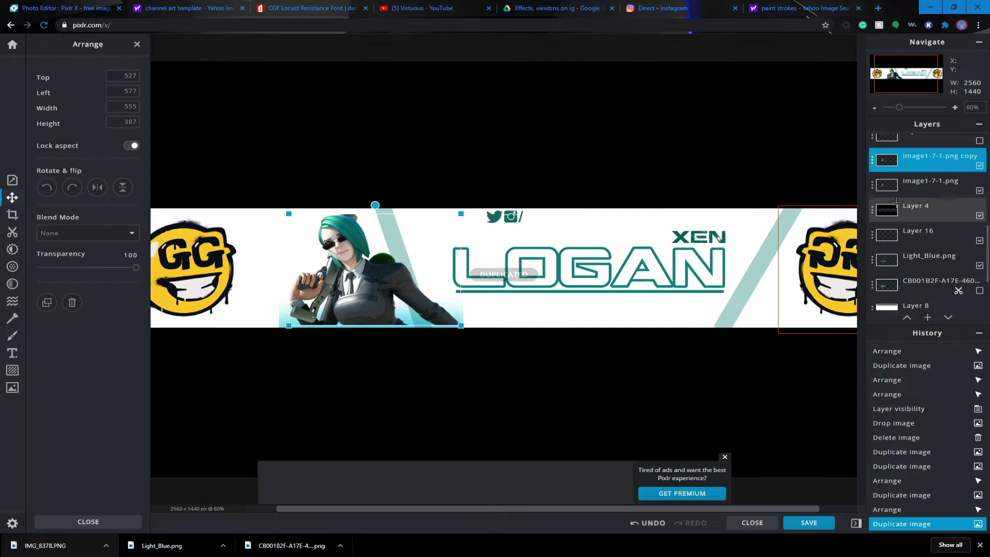
- Enlarge the character copy to about 2085 x 1454 and position it at top 0, left 72, filling the banner's height
drag(288, 213, 155, 112)
scroll(155, 112, down, 3)
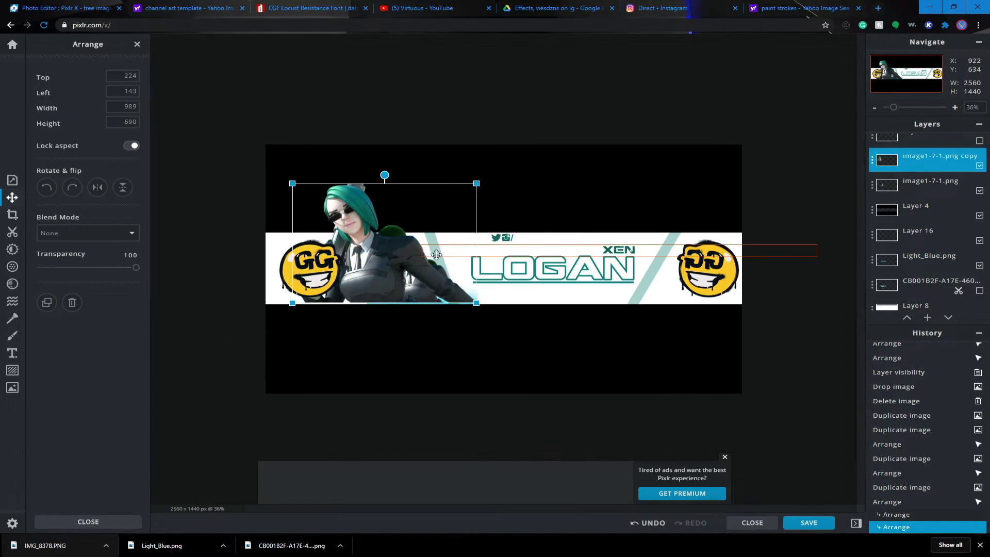
drag(370, 200, 395, 225)
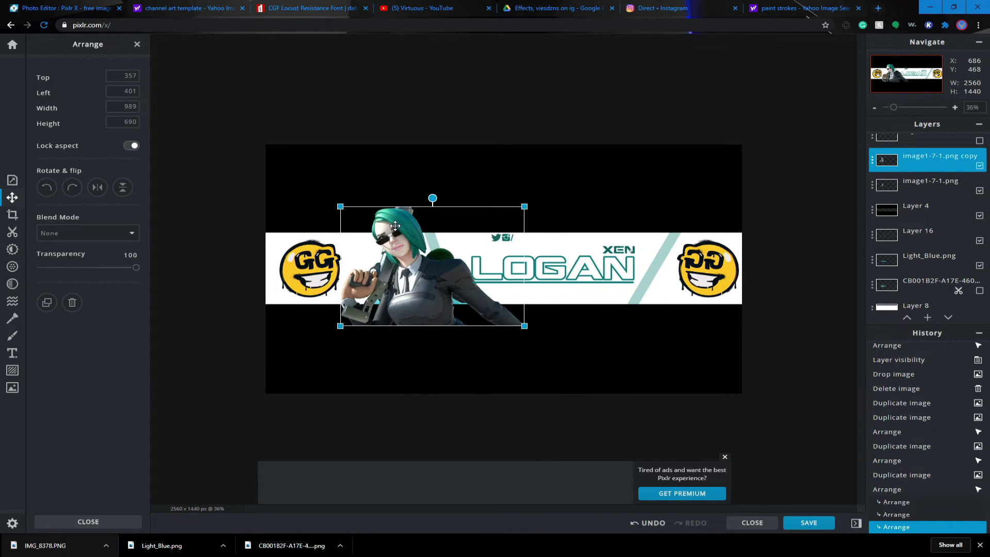
drag(524, 325, 763, 454)
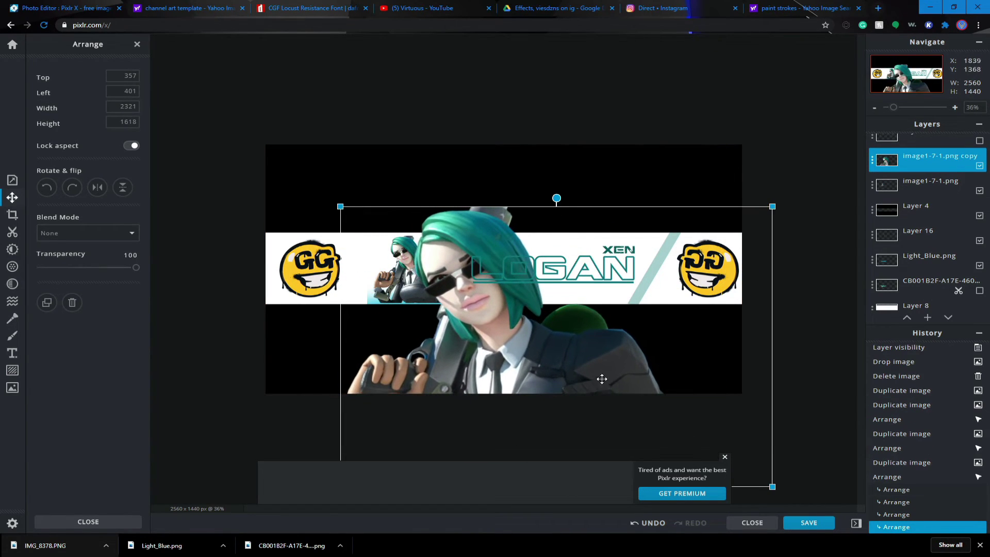
drag(601, 380, 498, 239)
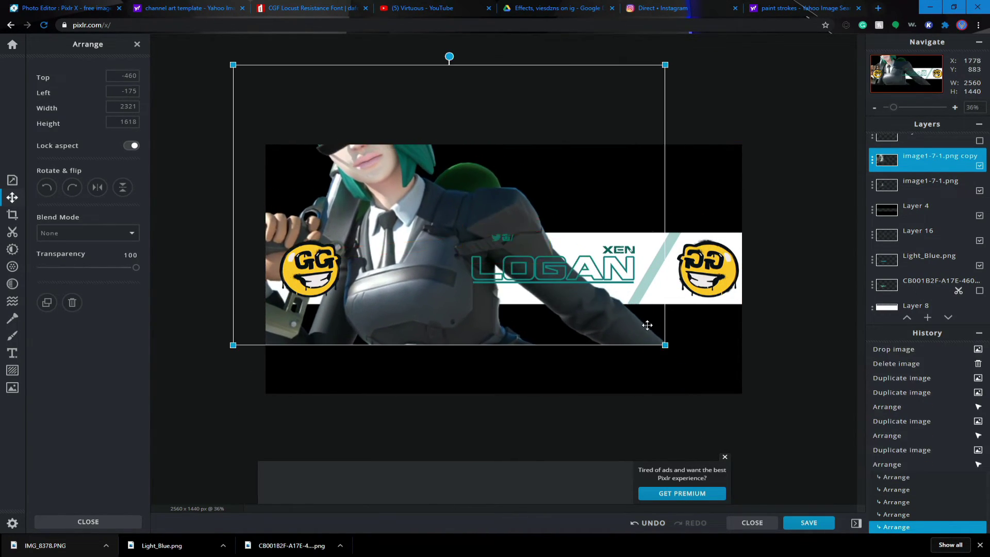
drag(663, 343, 548, 270)
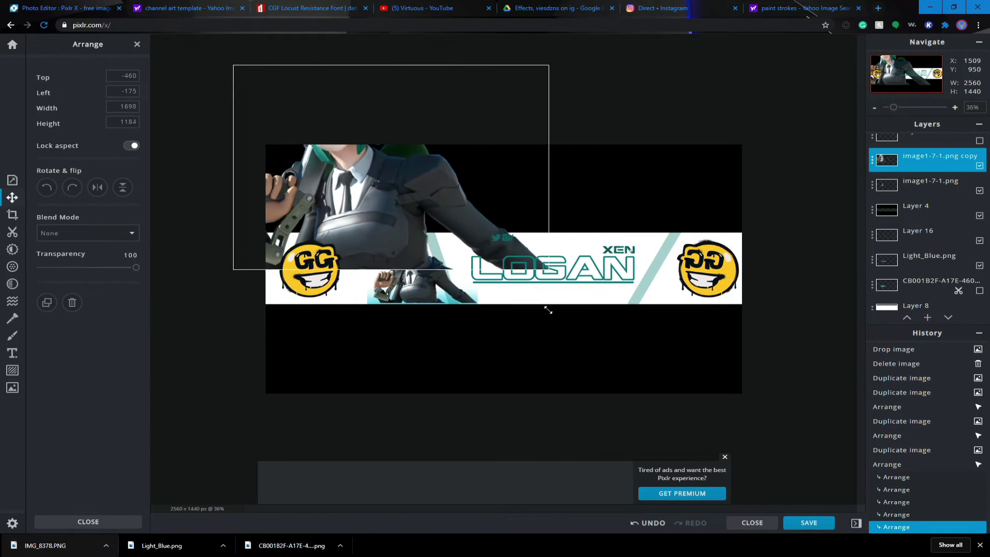
drag(407, 122, 444, 241)
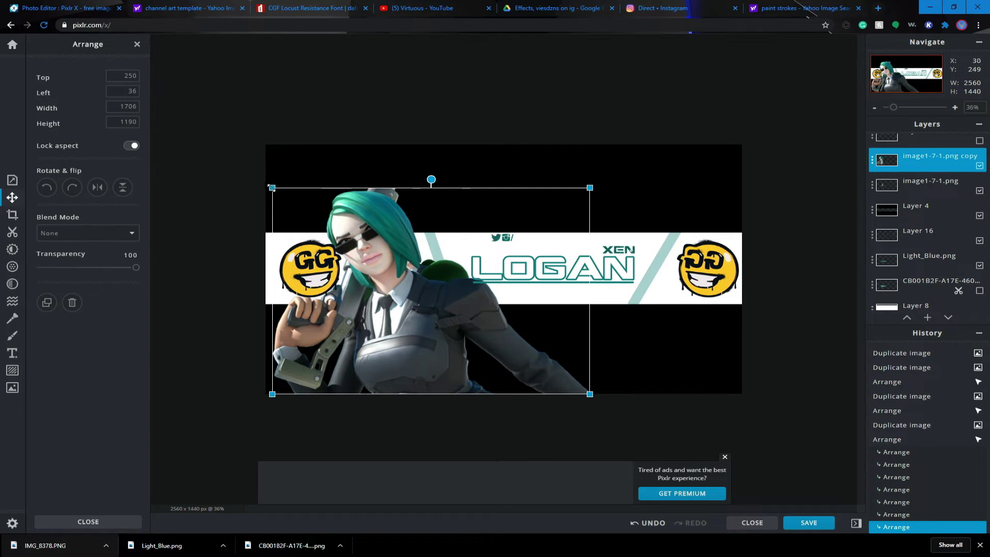
drag(272, 188, 205, 147)
drag(320, 170, 393, 169)
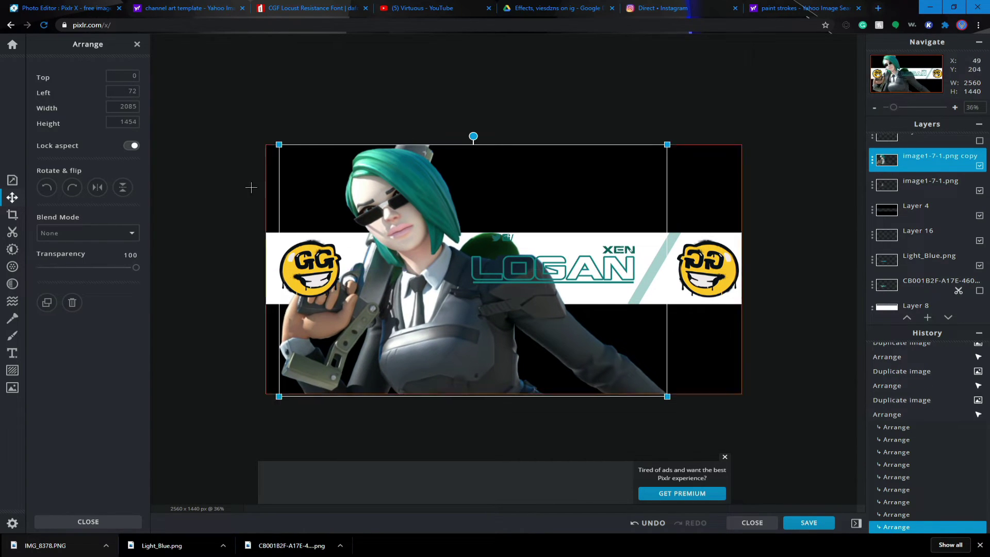
- Set the large character copy's transparency to 38 and shift it to left 28
drag(136, 267, 76, 267)
drag(417, 209, 401, 193)
- Move the layer image1-7-1.png copy directly beneath Layer 4 in the layer order, so that it shows only inside the white strip
scroll(936, 204, up, 3)
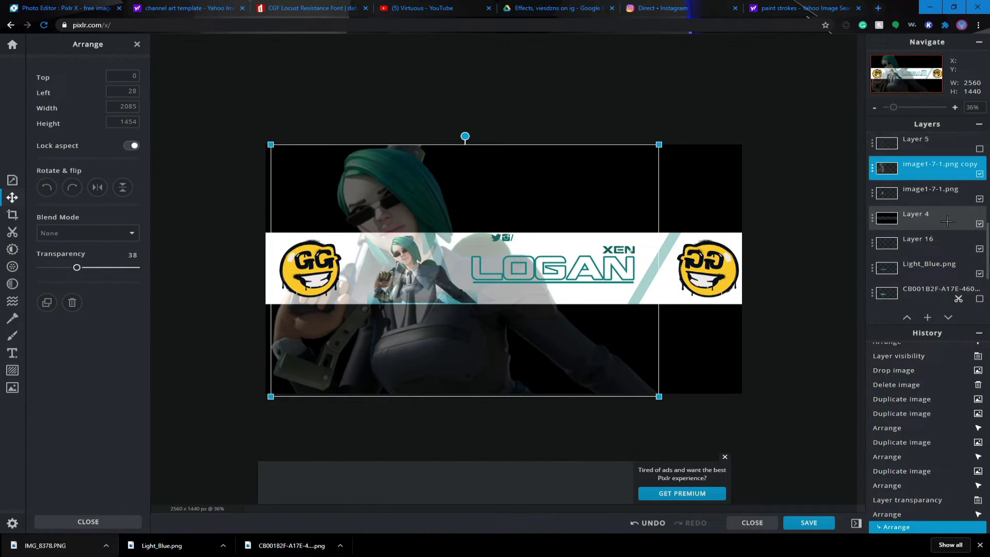
scroll(936, 204, up, 3)
scroll(941, 232, down, 3)
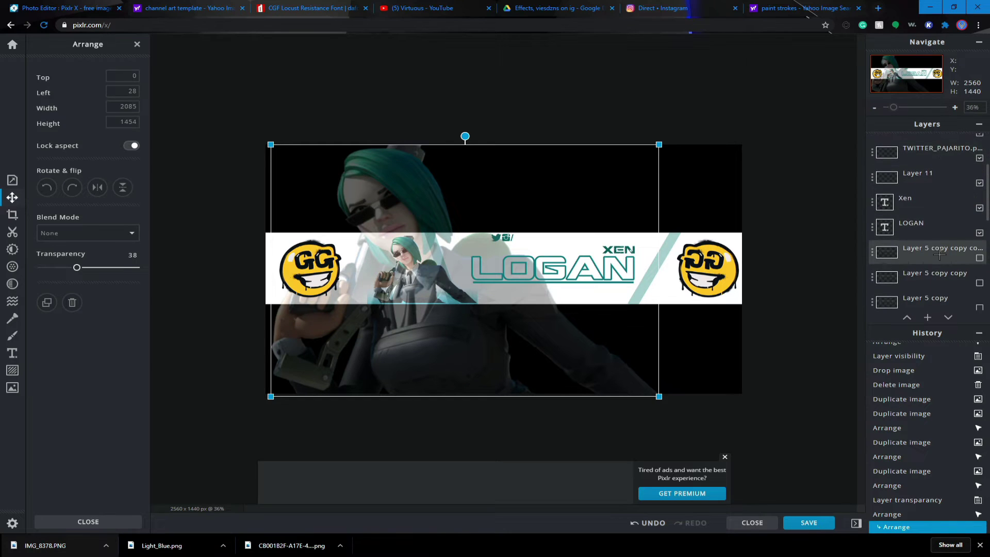
drag(945, 263, 946, 304)
scroll(946, 232, down, 4)
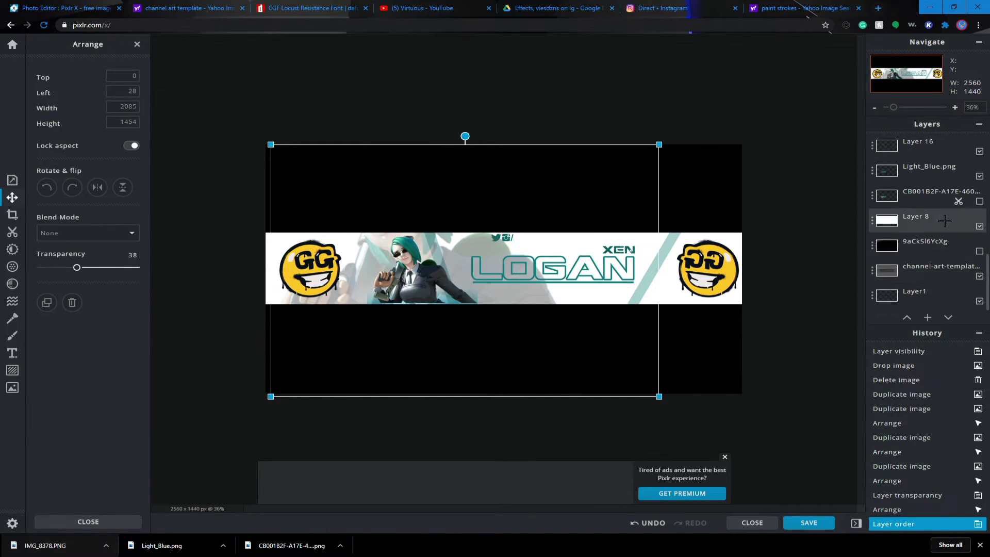
scroll(944, 217, up, 1)
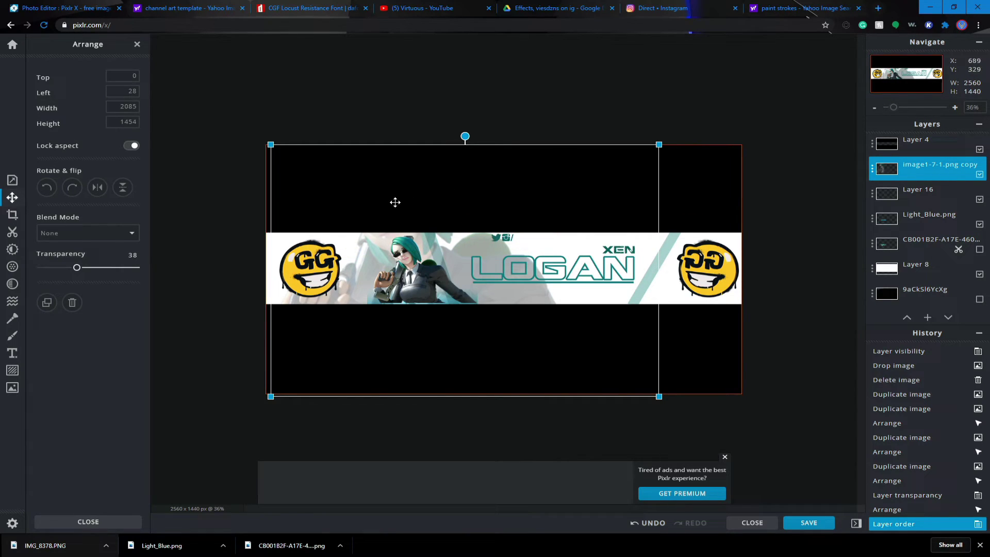
- Shrink the faded character copy to about 1597 x 1114 and move it to about top 492, left 280
drag(659, 145, 569, 171)
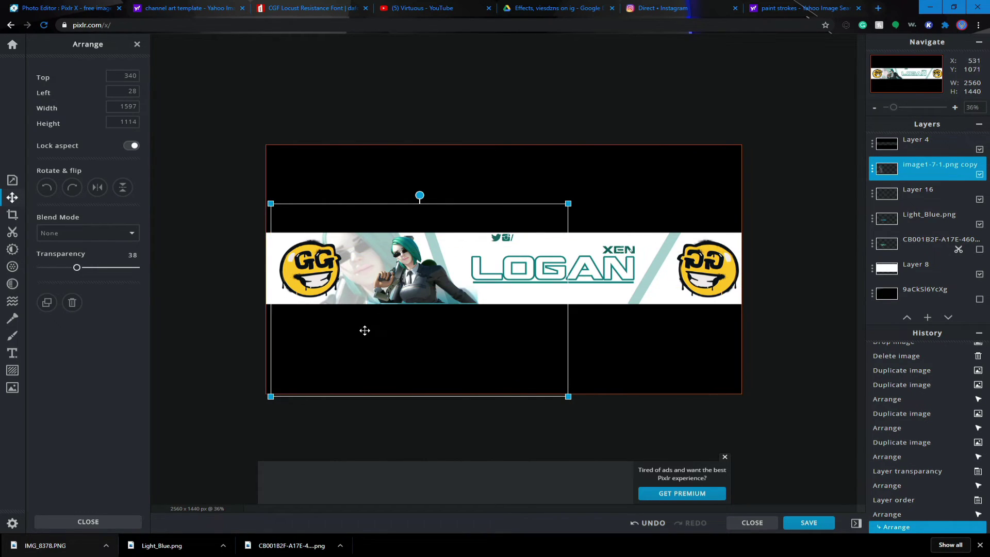
scroll(938, 221, up, 2)
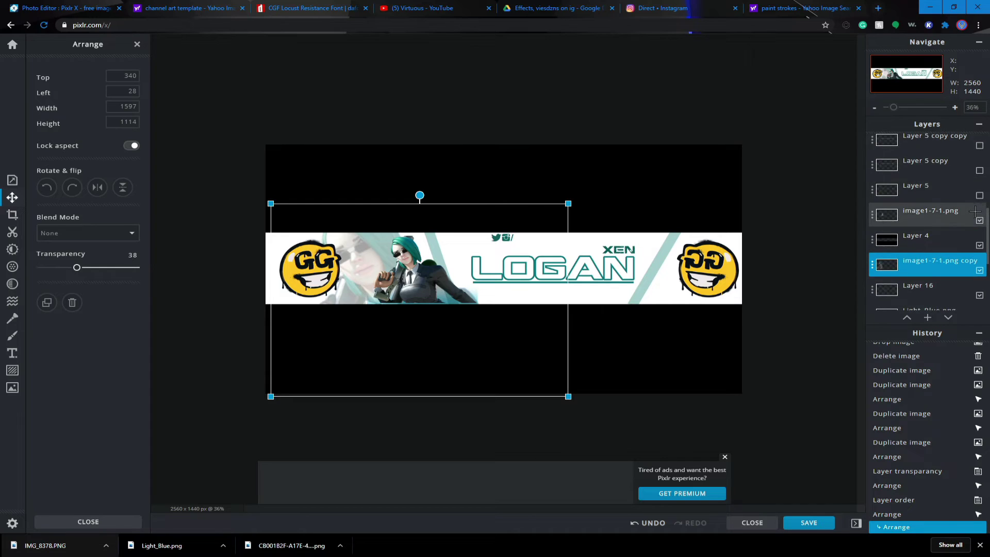
drag(978, 219, 944, 219)
drag(336, 222, 382, 249)
- Try the character copy beneath Light_Blue.png in the layer order, and move it above Layer 5 copy instead
drag(957, 192, 956, 300)
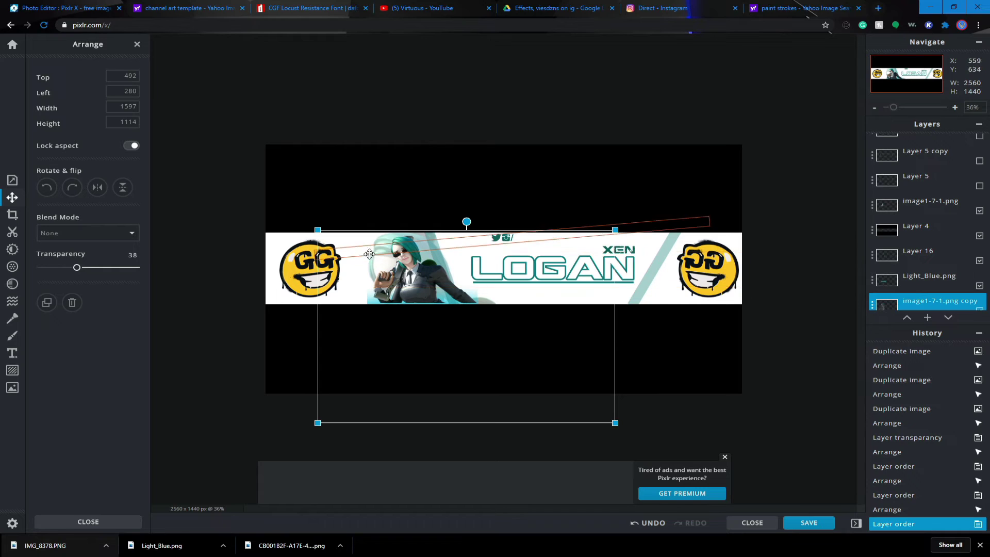
drag(928, 302, 928, 154)
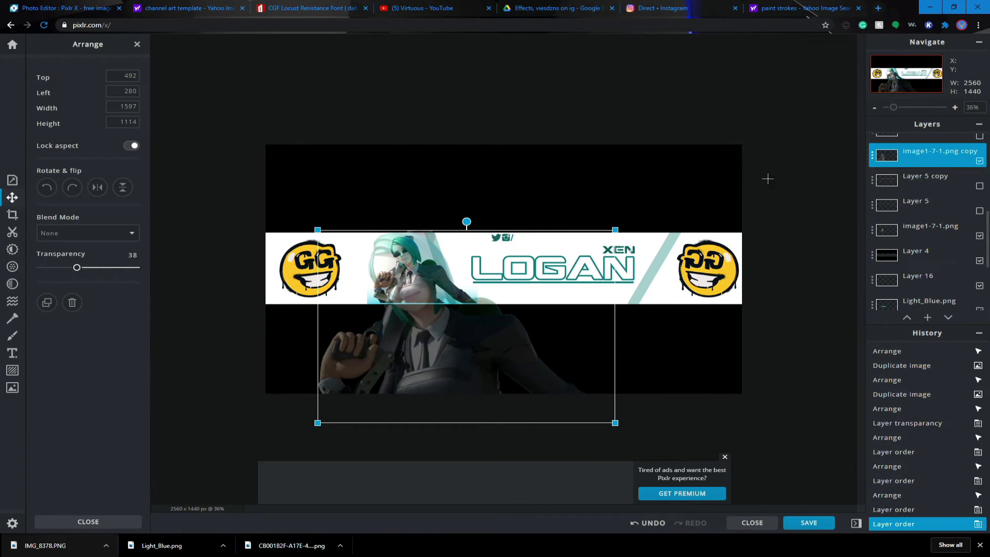
- Move the faded character copy to about top 495, left -77, and move the leftmost GG smiley off the canvas past its right edge
drag(472, 346, 406, 347)
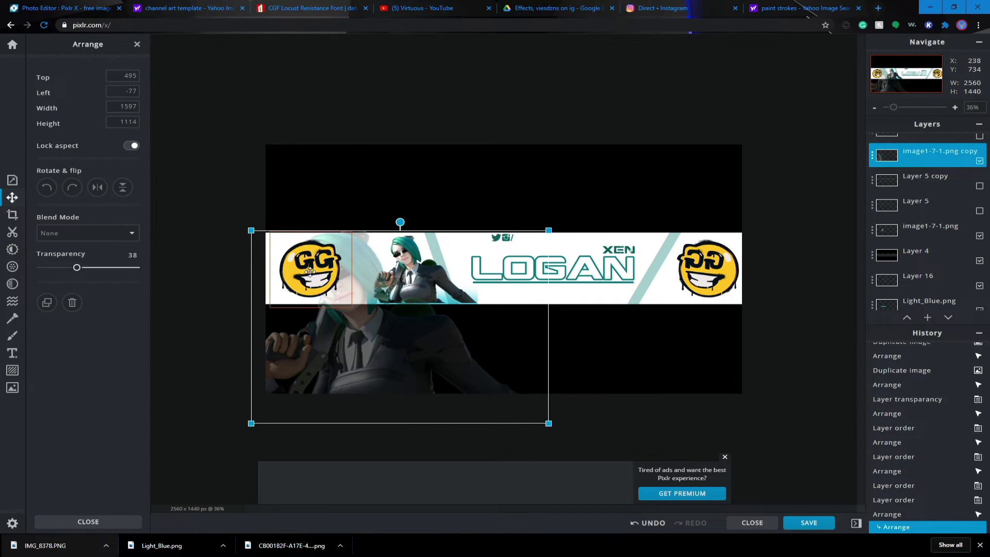
drag(310, 269, 791, 273)
click(552, 230)
- Place the faded character copy beneath Layer 4 and reposition it so its face fills the white strip behind the main character
scroll(333, 299, up, 3)
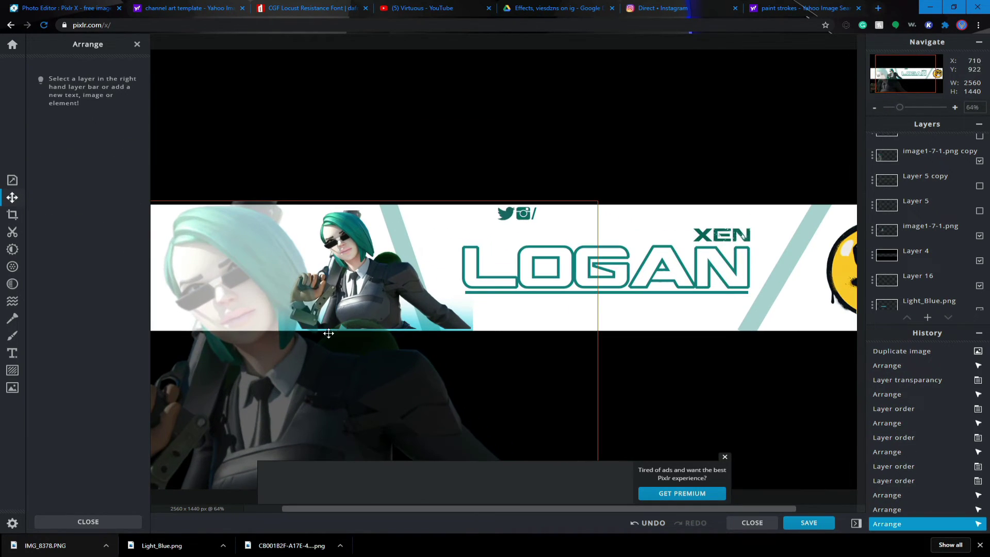
scroll(329, 334, down, 2)
drag(322, 366, 309, 367)
scroll(678, 316, down, 2)
drag(907, 155, 907, 252)
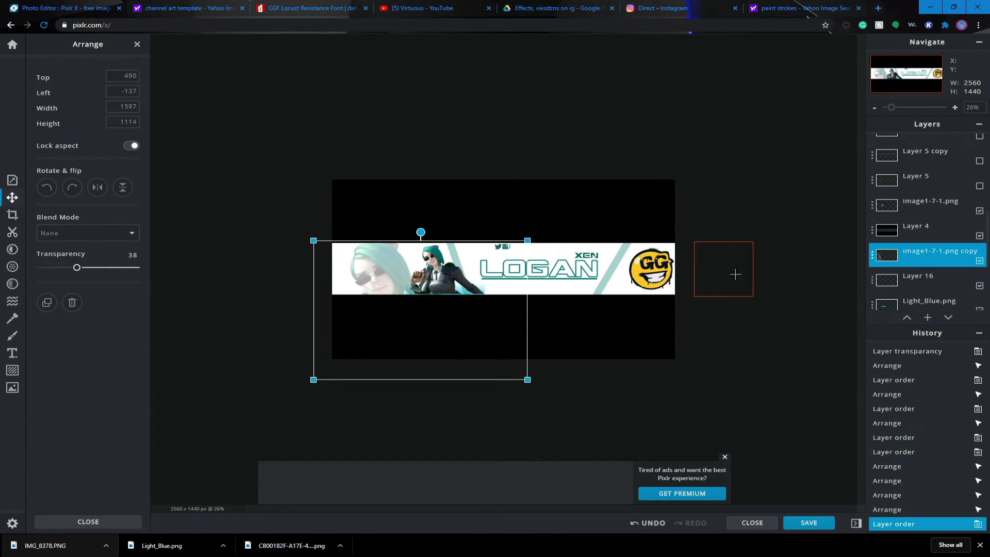
drag(342, 369, 361, 354)
click(545, 91)
- Examine the overall banner composition with the faded character, the LOGAN text and the single GG smiley
scroll(604, 183, down, 2)
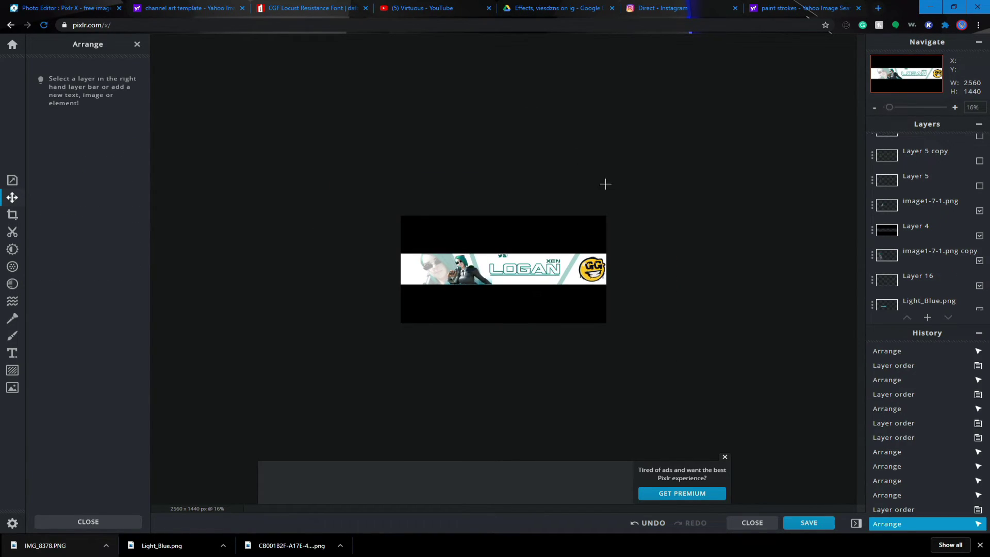
scroll(615, 194, up, 2)
scroll(614, 194, up, 2)
click(343, 380)
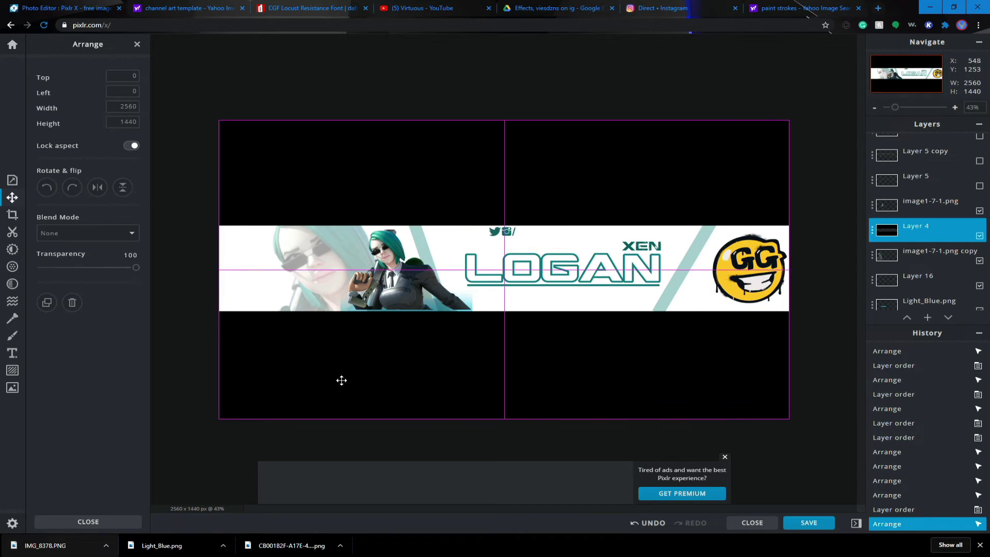
click(635, 83)
scroll(671, 170, down, 2)
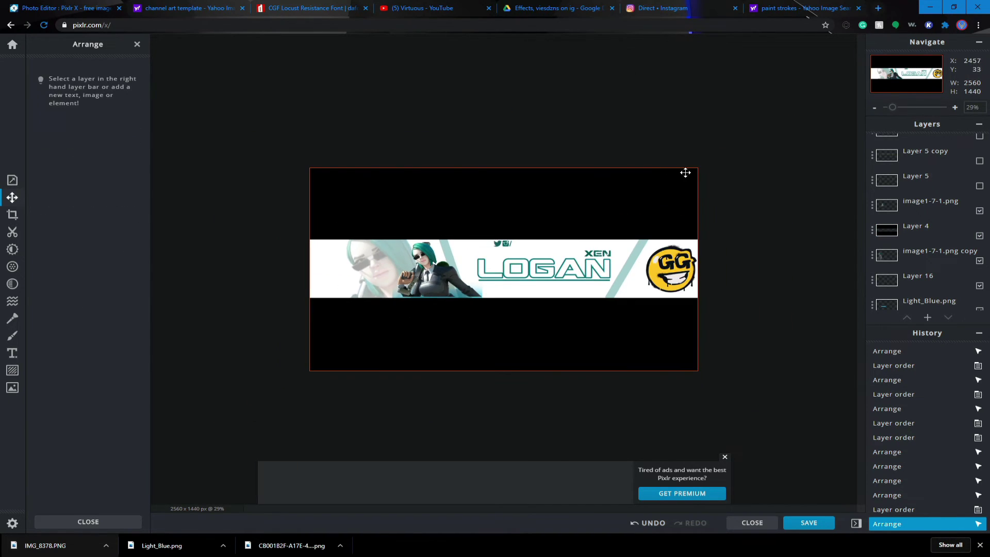
scroll(634, 279, up, 2)
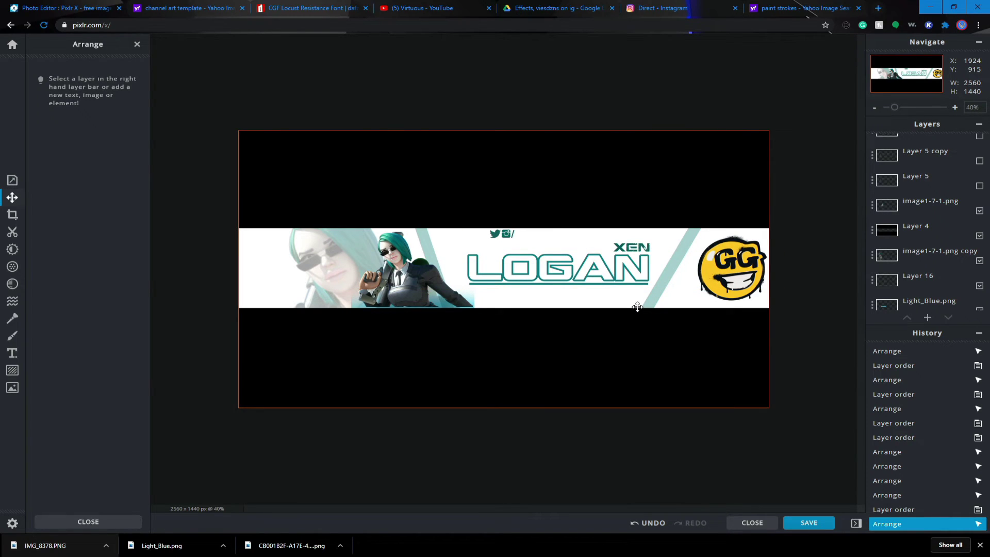
- Nudge the small main character image to about top 535, left 576, and deselect it
scroll(364, 277, up, 3)
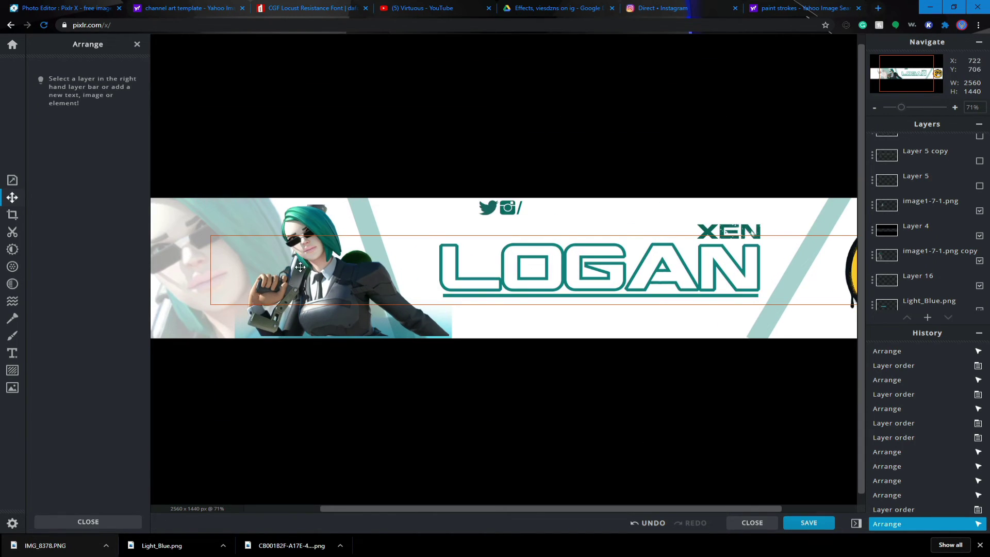
click(309, 211)
drag(310, 214, 309, 217)
scroll(391, 168, down, 4)
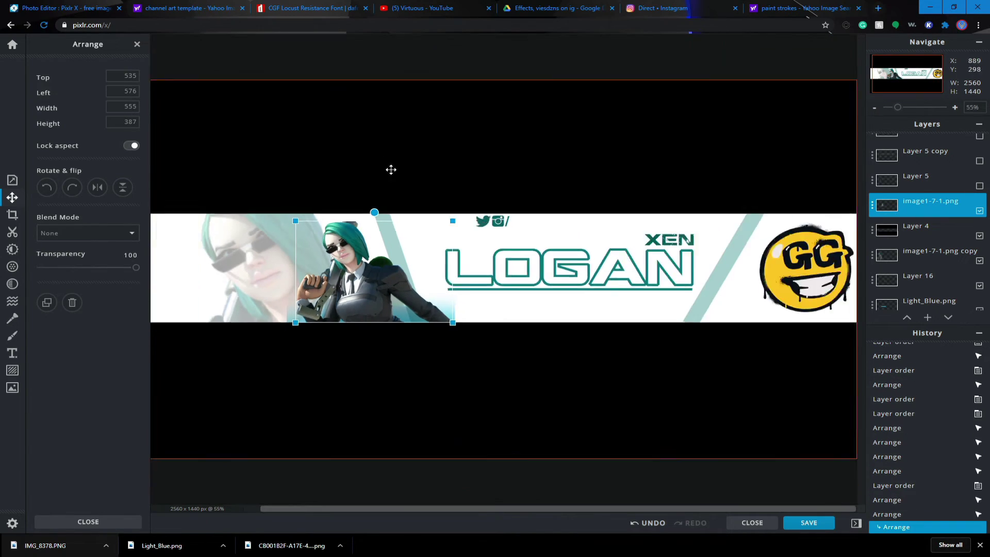
click(489, 129)
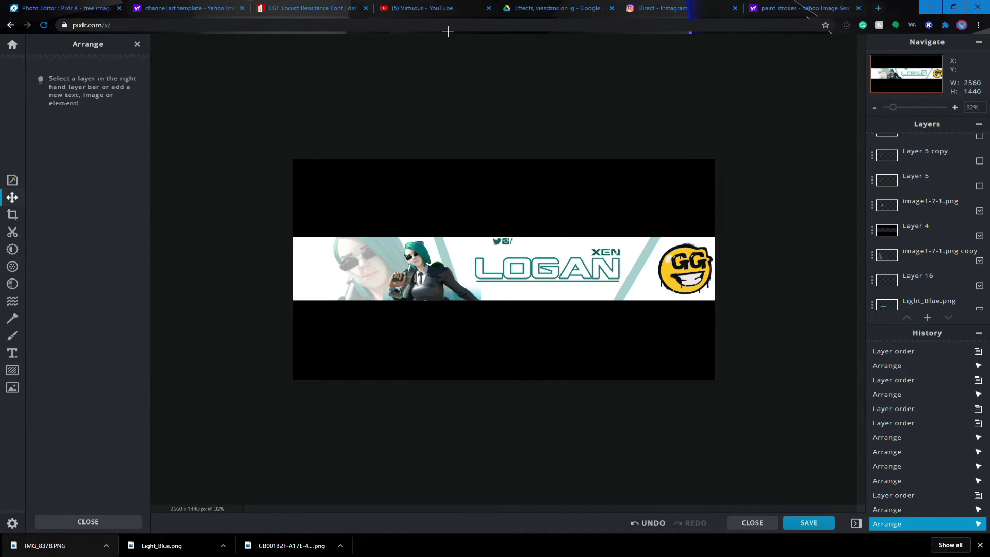
- Download the finished banner as a PNG file named Test Channel Art
scroll(509, 215, up, 2)
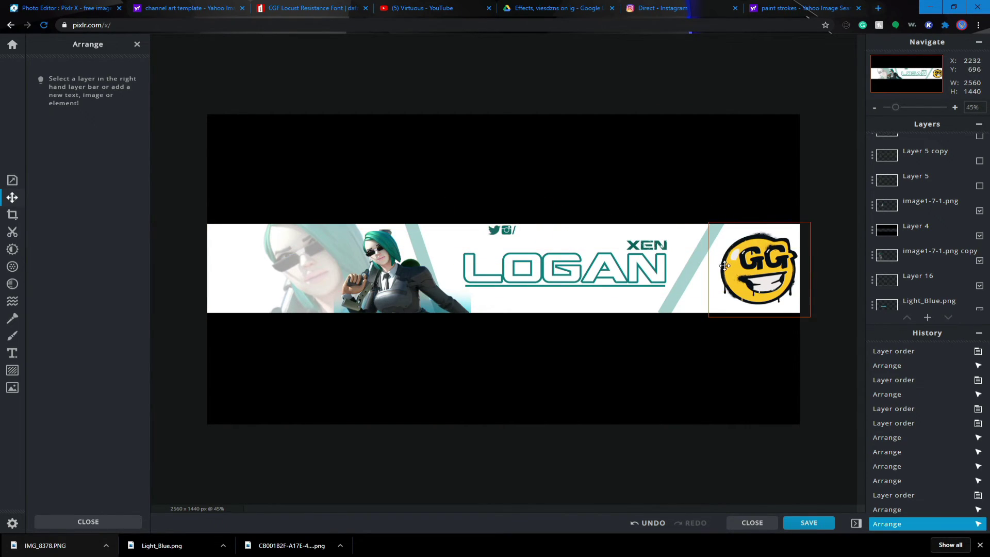
scroll(725, 265, down, 2)
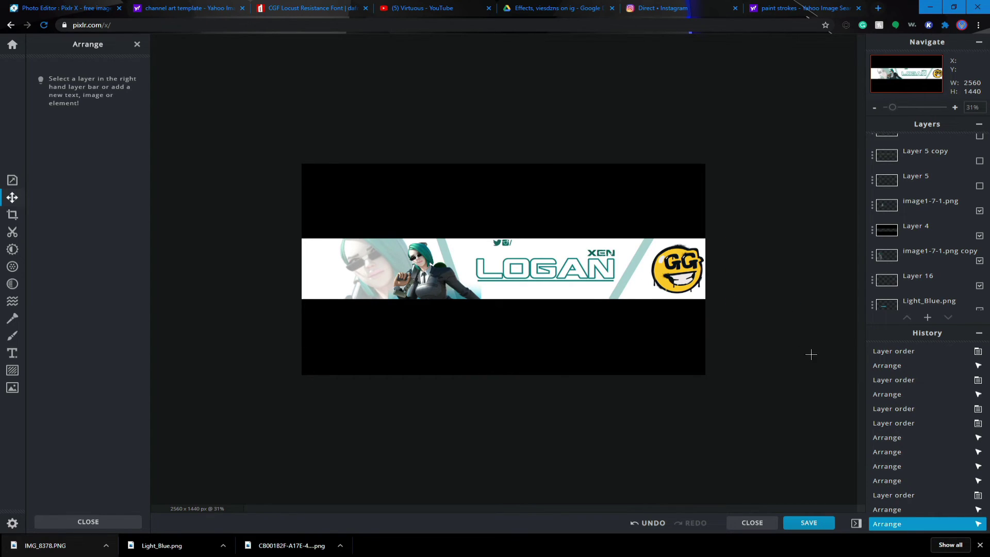
click(802, 523)
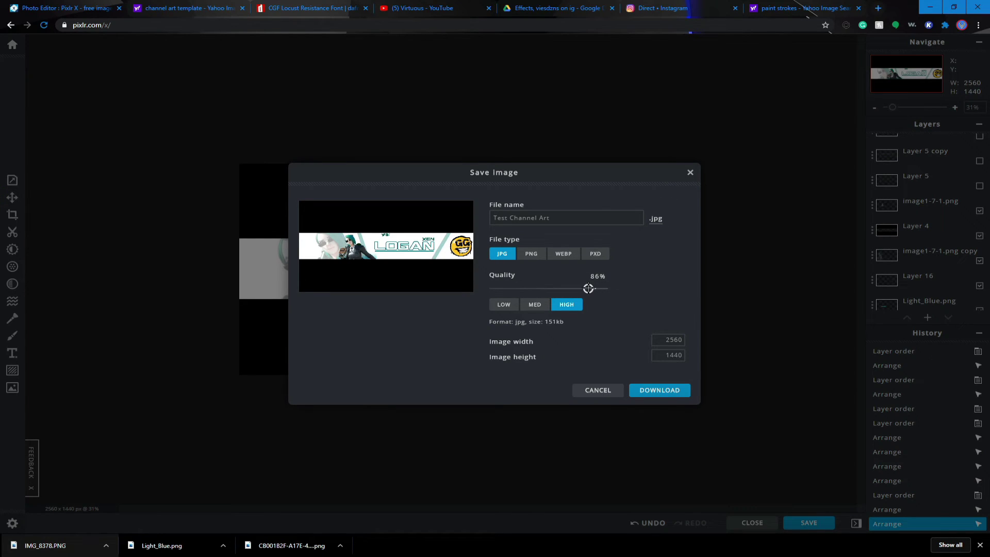
click(531, 253)
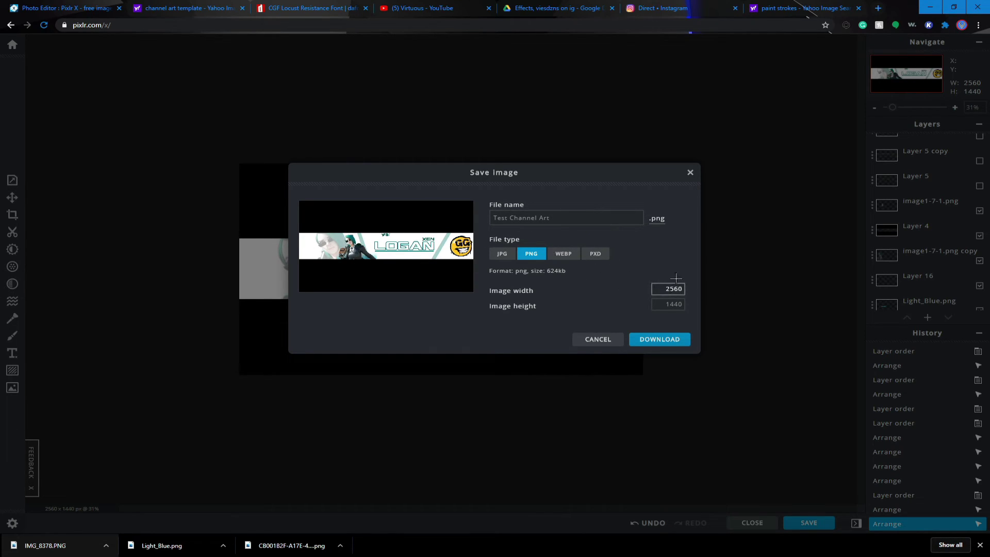
click(666, 333)
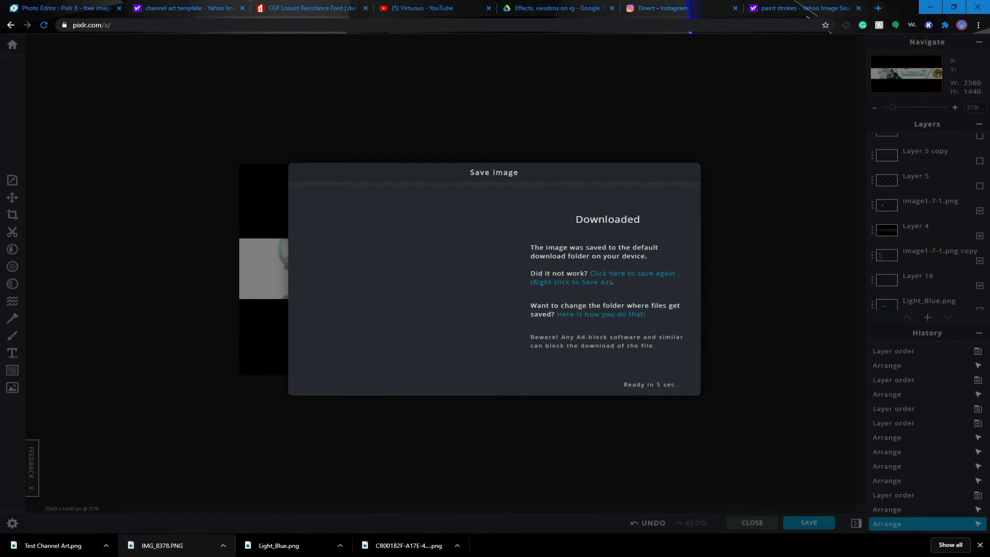
- Switch to YouTube at youtube.com in the channel art template browser tab and open the account's own channel page
click(221, 9)
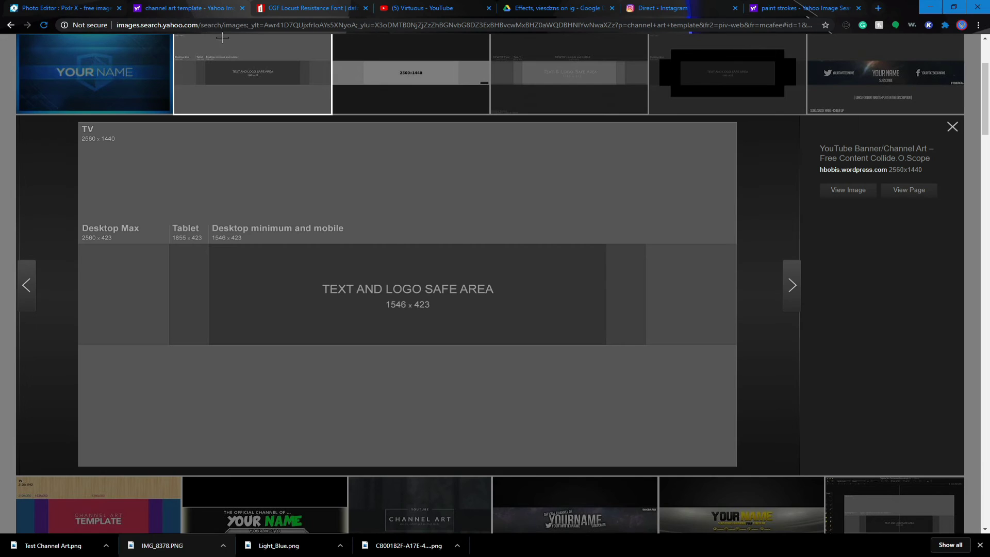
click(201, 20)
text(youtube.com)
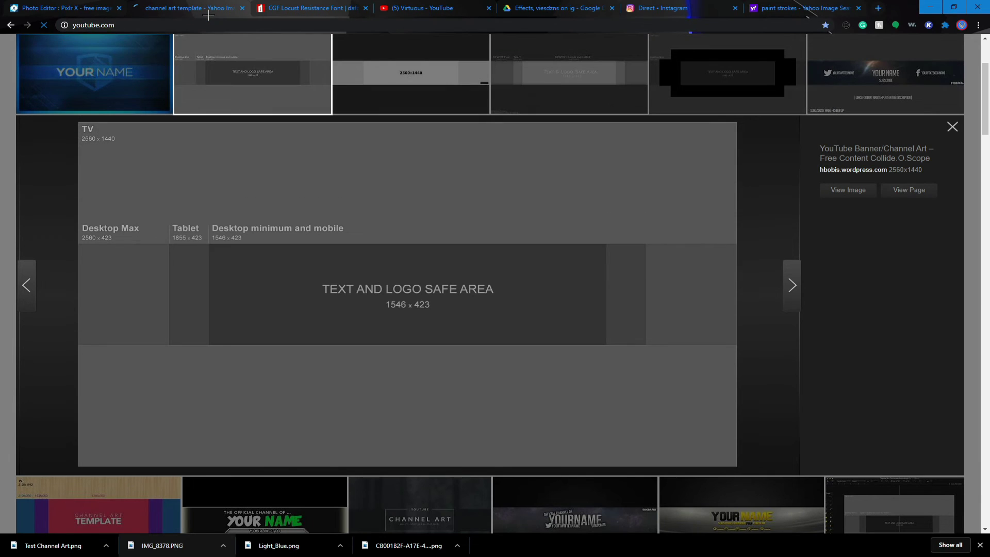
key(Return)
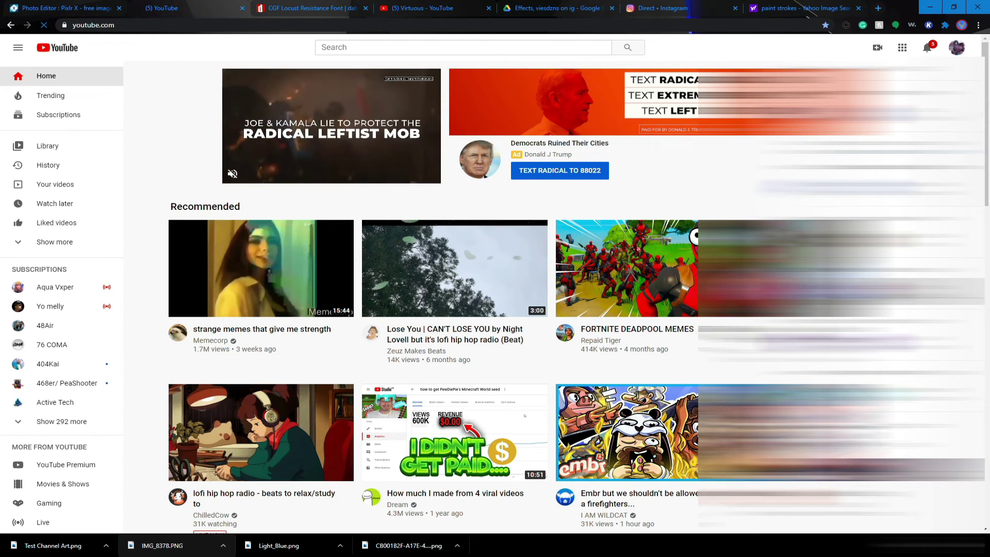
key(F5)
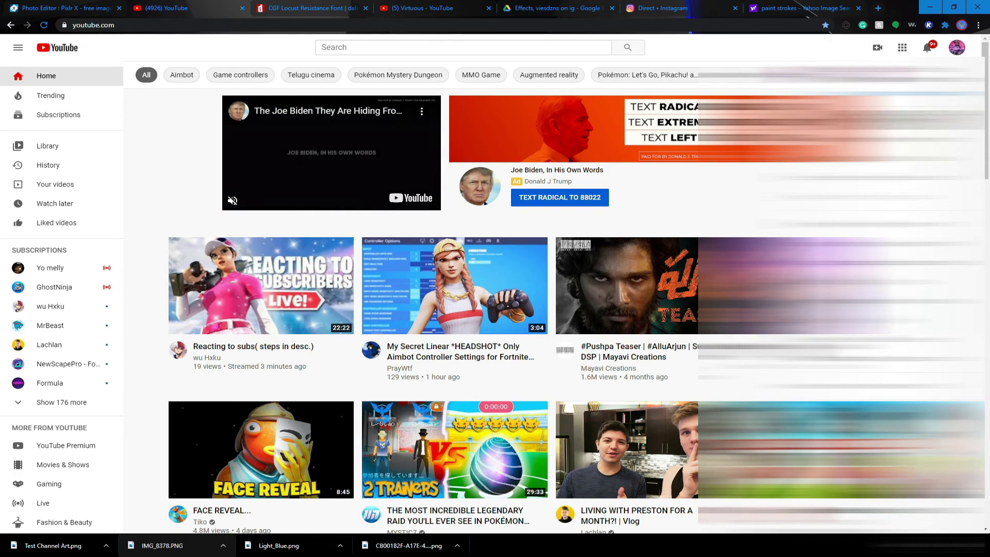
key(alt+Left)
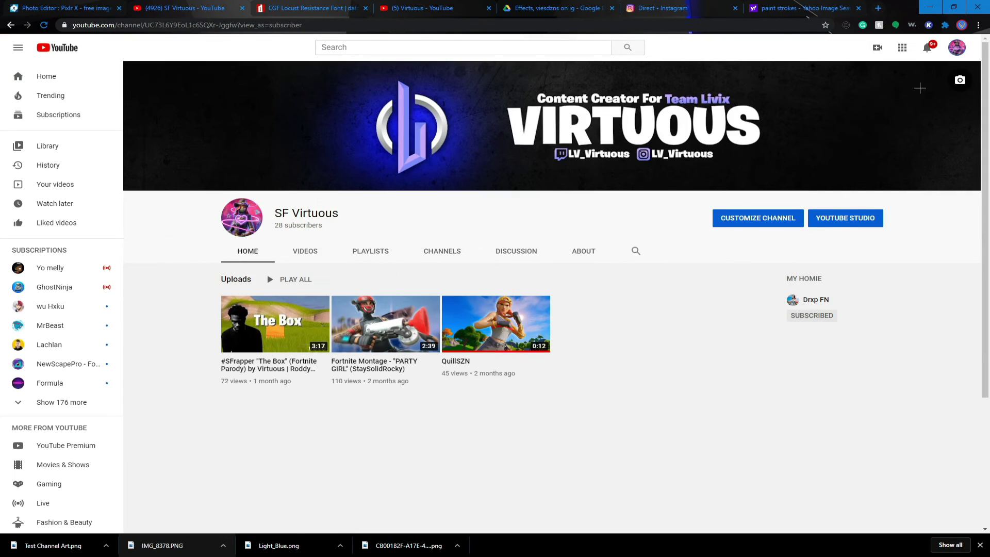
- Upload Test Channel Art.png as the channel art, apply it and reload the channel page
click(960, 80)
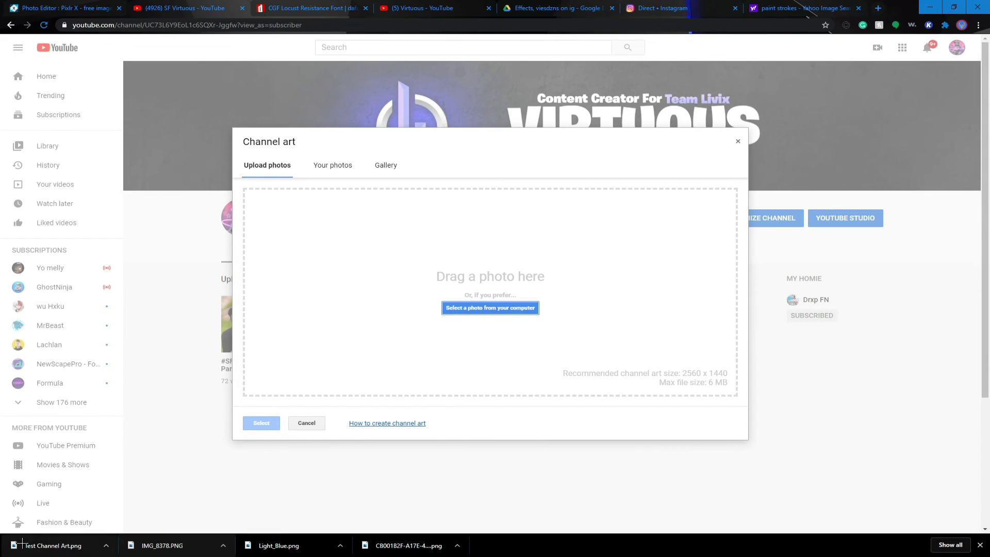
drag(52, 545, 484, 325)
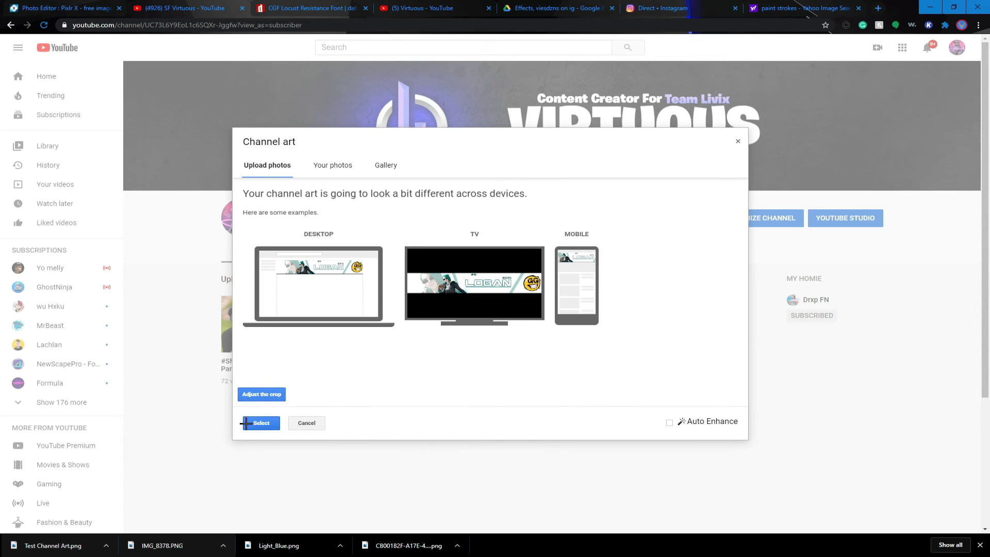
click(253, 423)
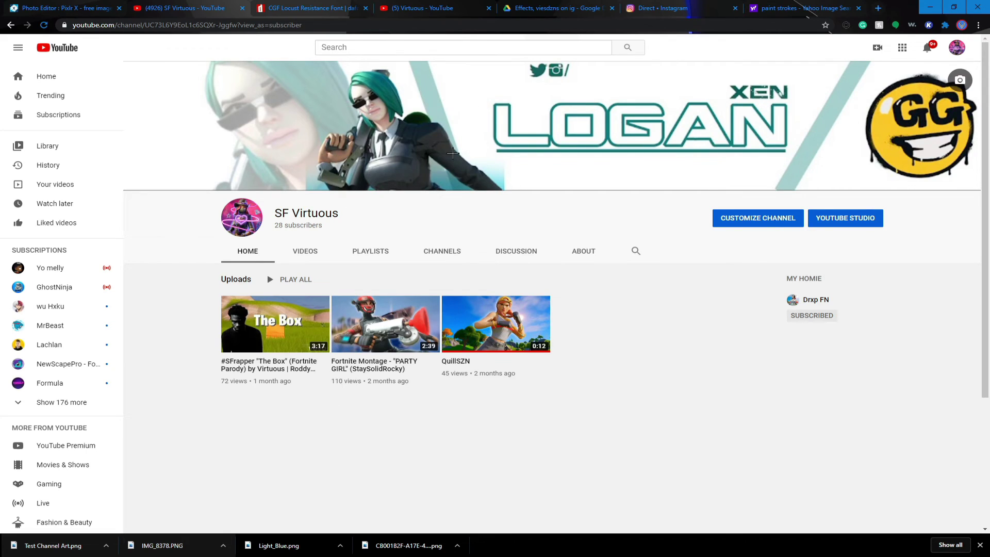
click(43, 25)
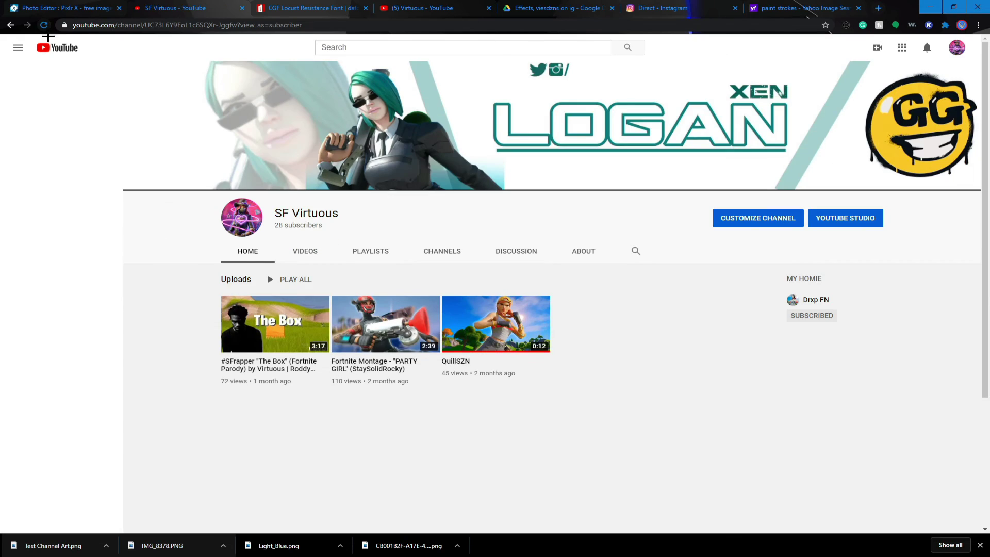